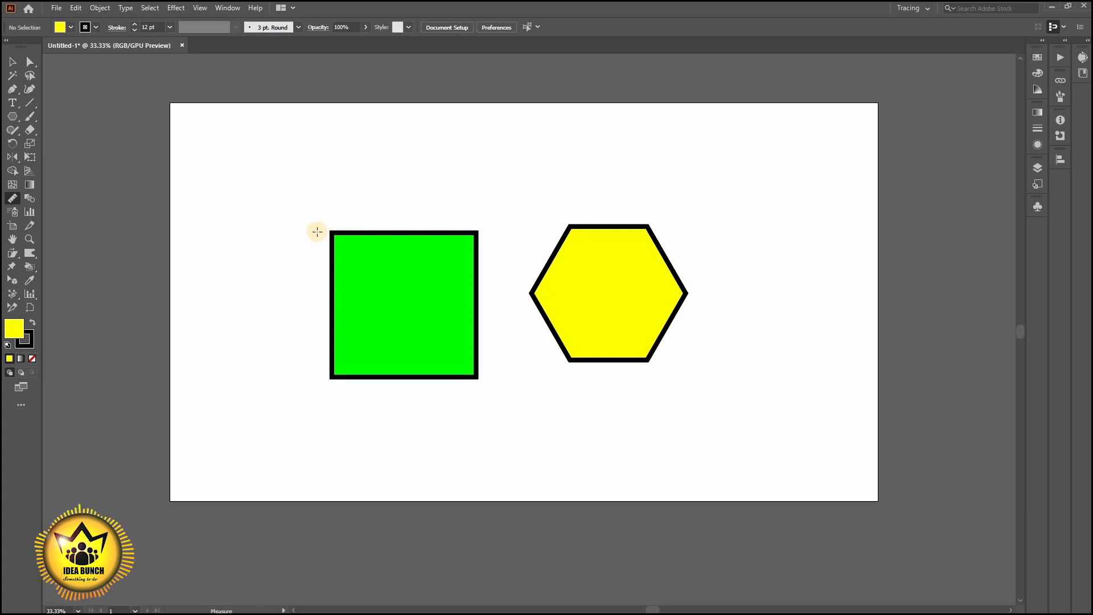
Step: Measure the length of the green square's top edge from corner to corner with the Measure tool
scroll(364, 239, up, 2)
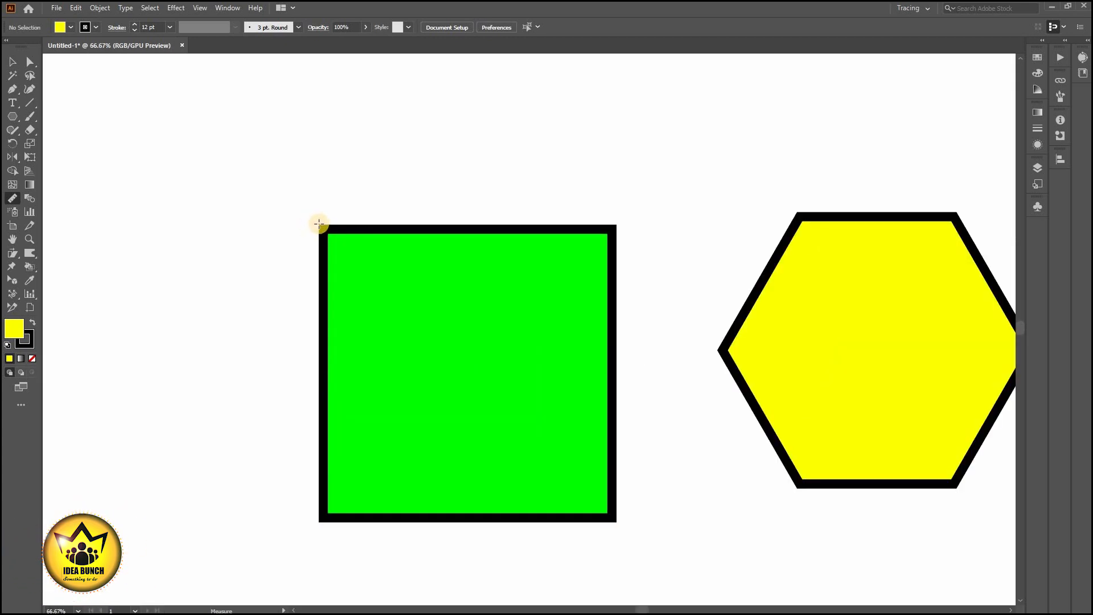
drag(387, 224, 503, 216)
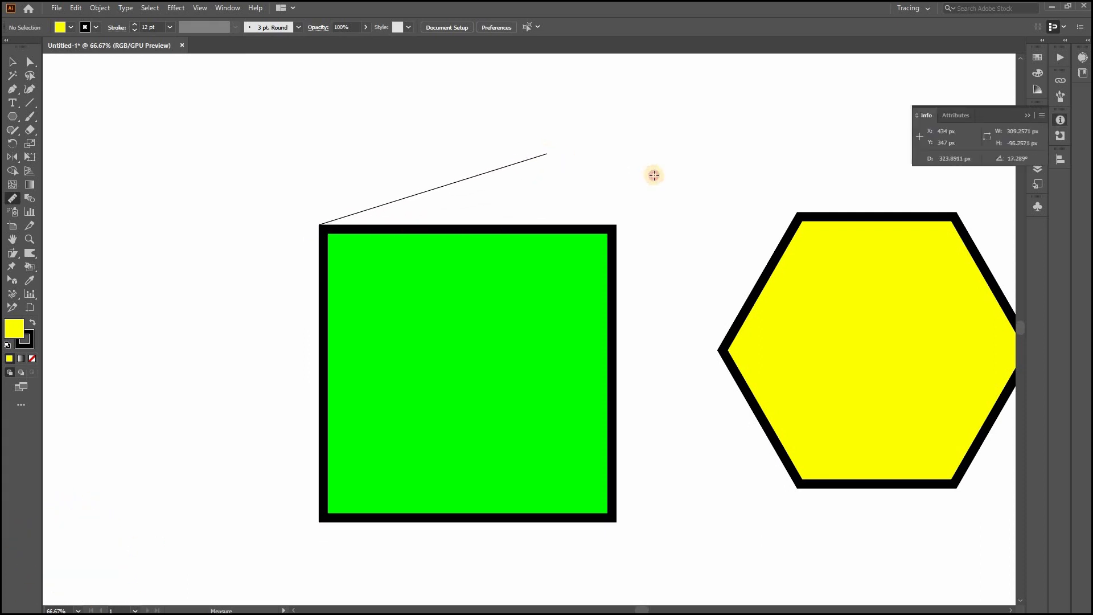
drag(654, 175, 617, 189)
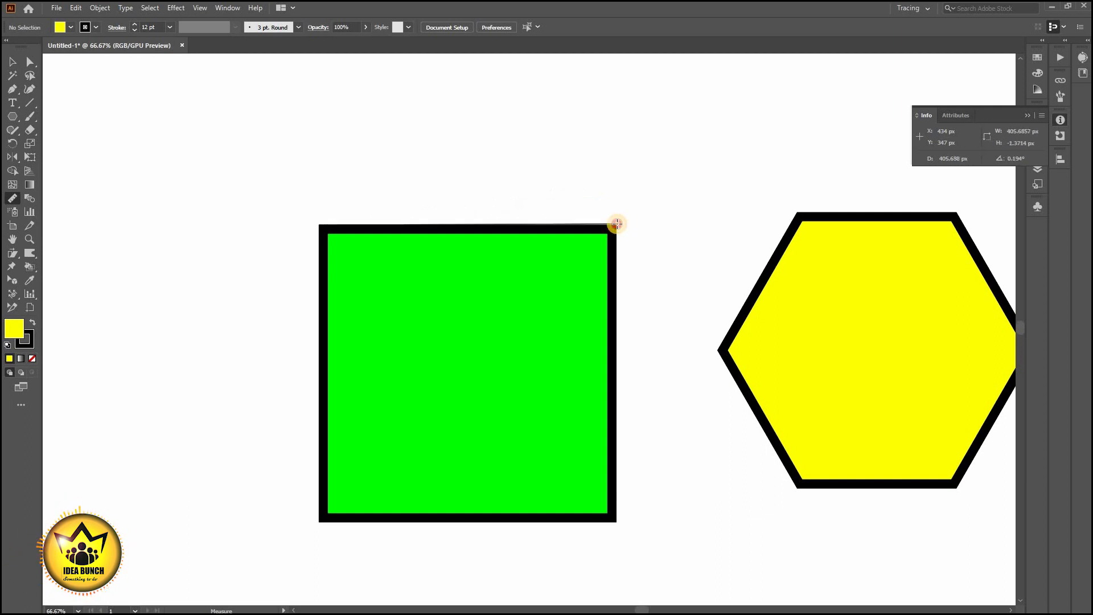
drag(616, 224, 618, 223)
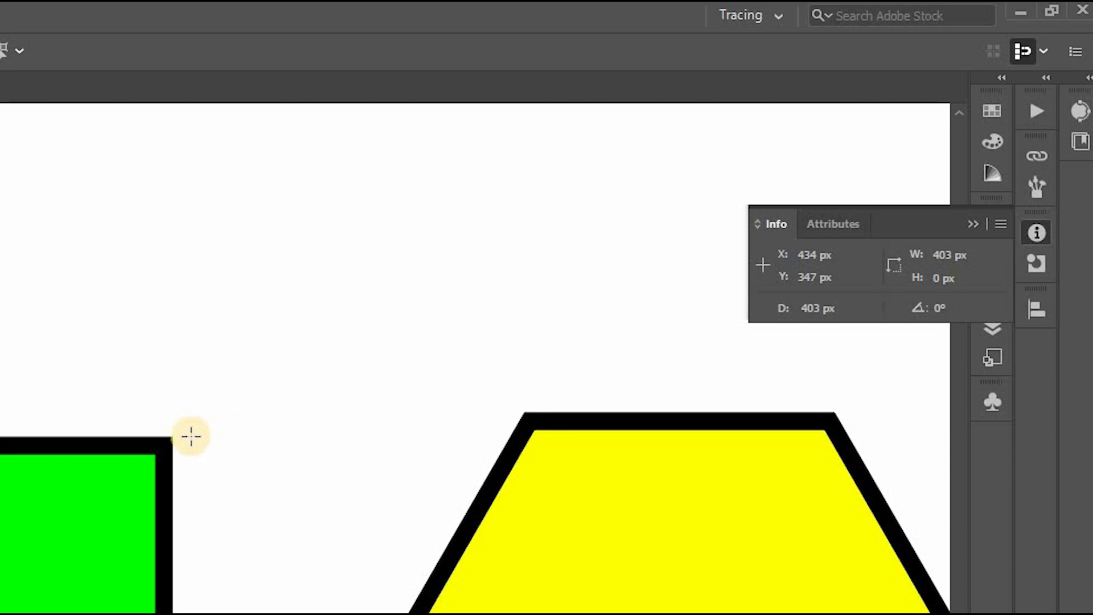
drag(191, 437, 195, 601)
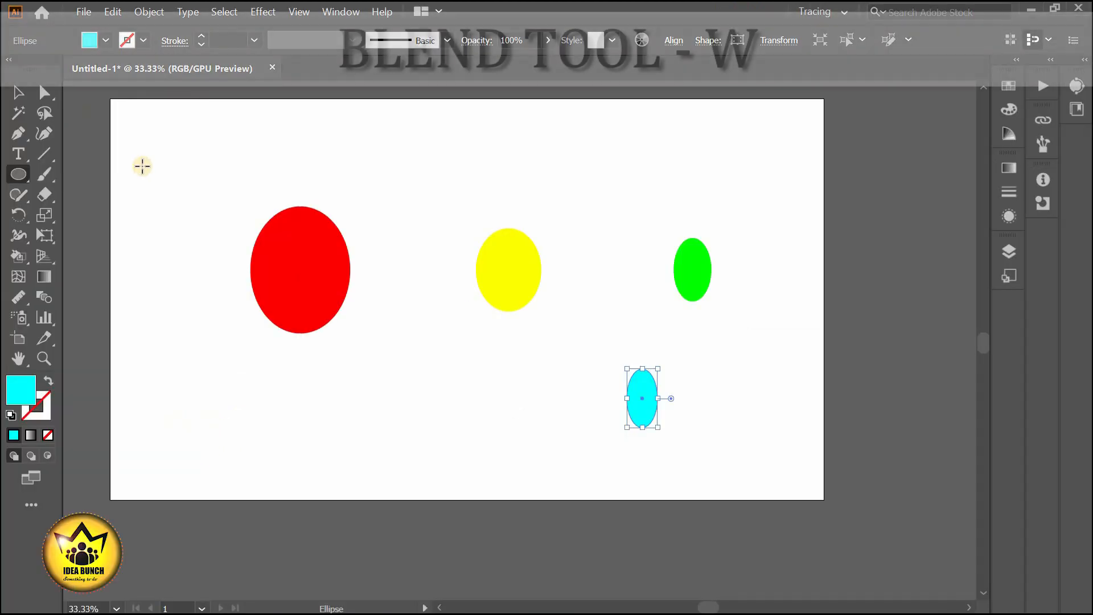
Step: Blend the red, yellow, green and cyan ellipses in that order with the Blend tool
key(ctrl+a)
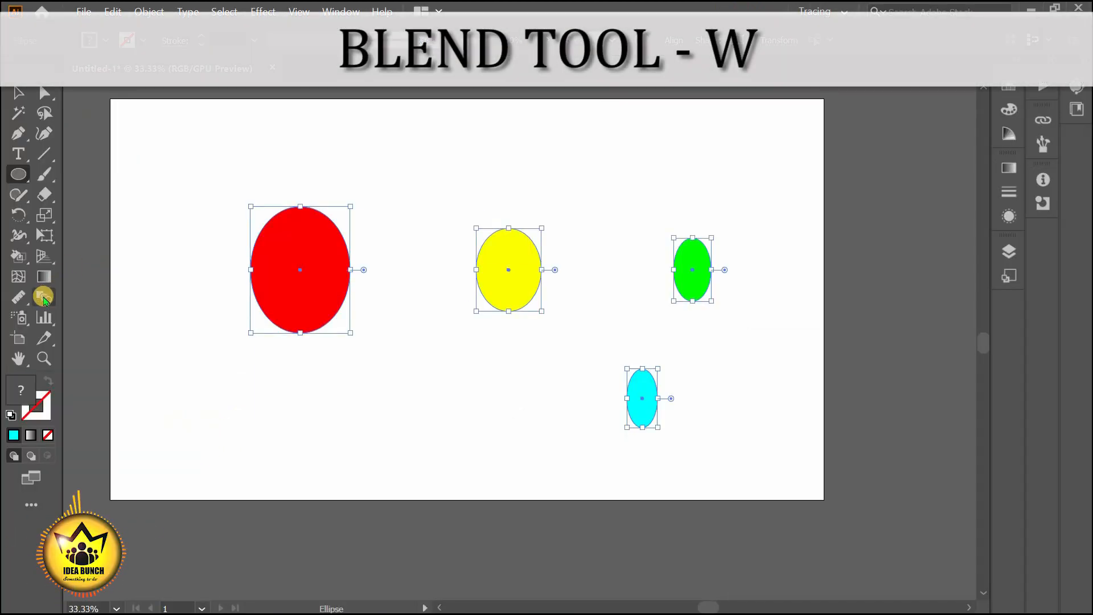
click(45, 297)
click(335, 249)
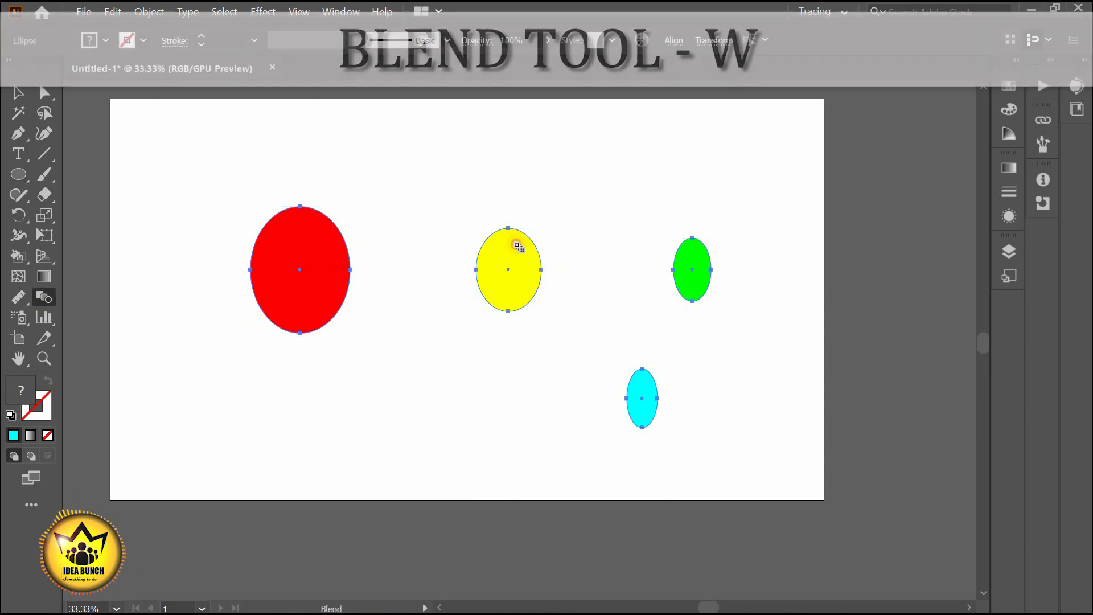
click(518, 261)
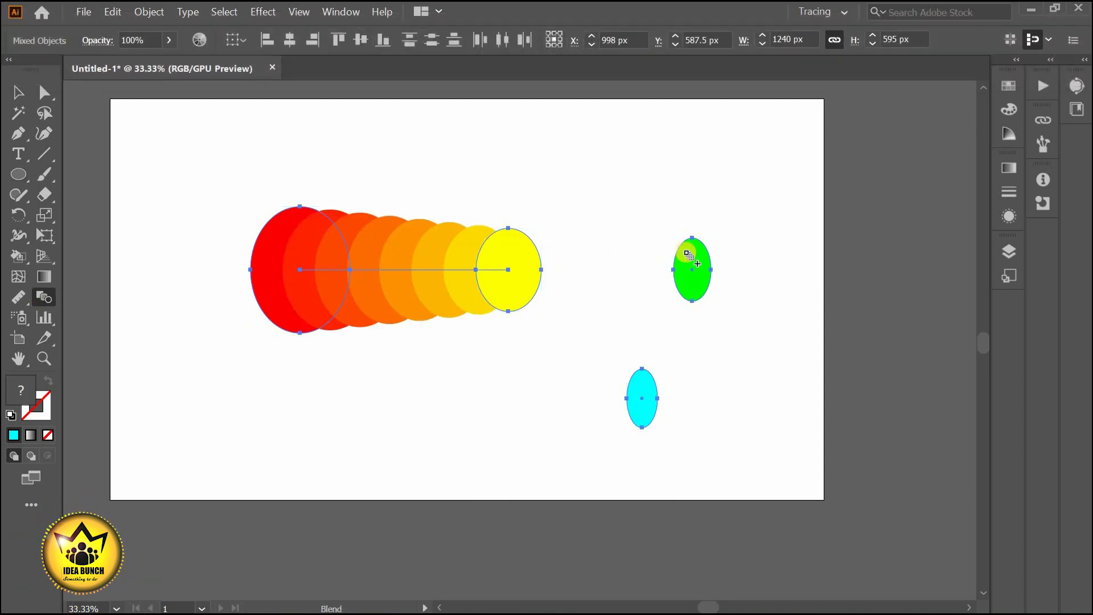
click(687, 253)
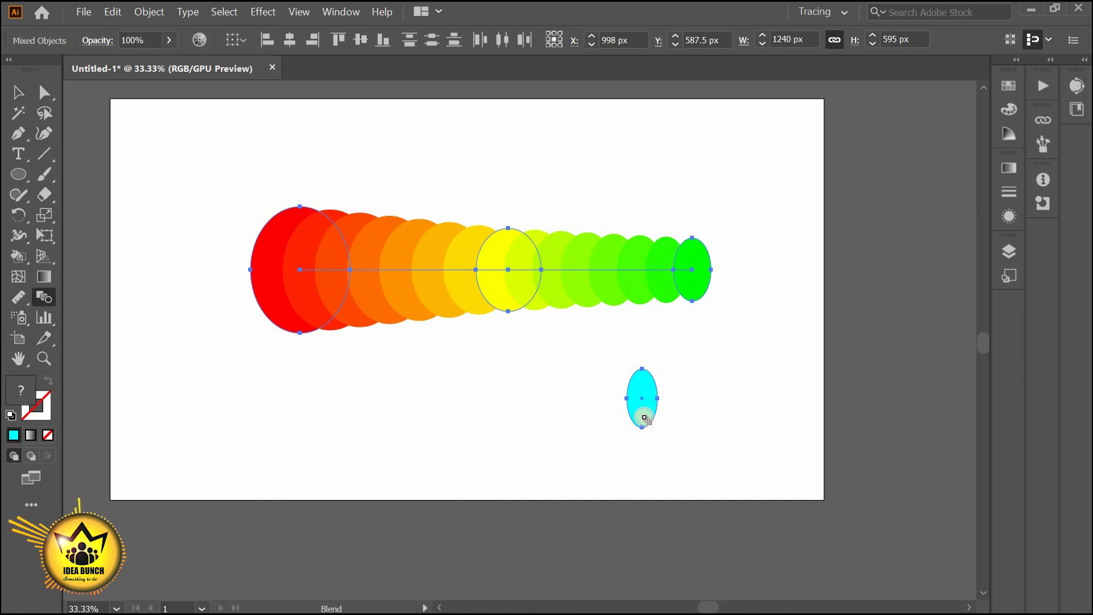
click(683, 290)
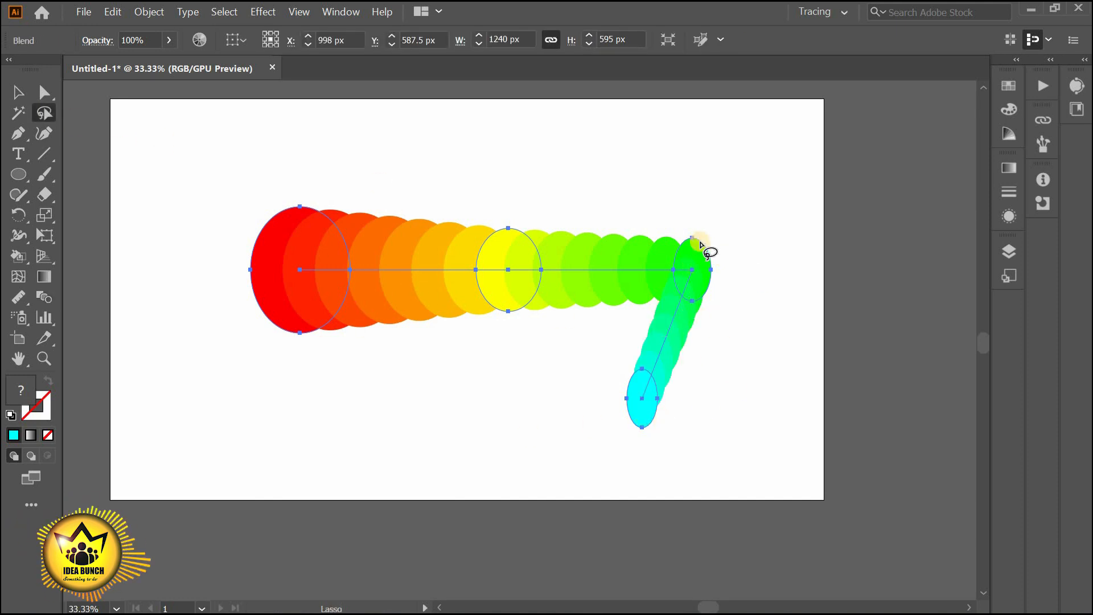
Step: Curve the blend's spine at the green and yellow ellipses with the Curvature tool, and move the yellow ellipse's anchor slightly
click(57, 136)
click(689, 271)
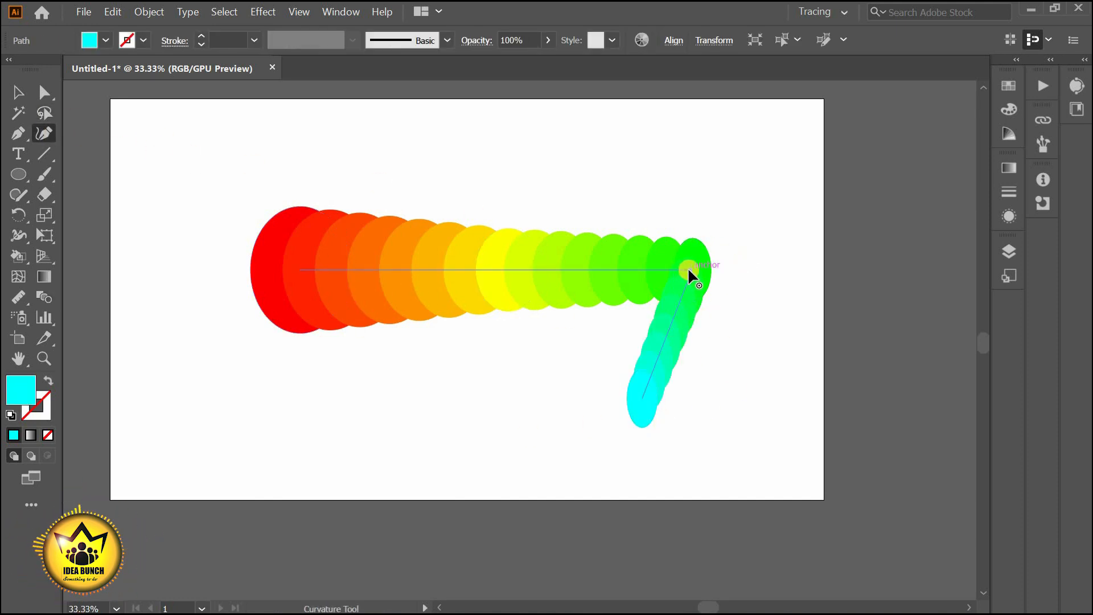
scroll(691, 269, up, 2)
double_click(678, 243)
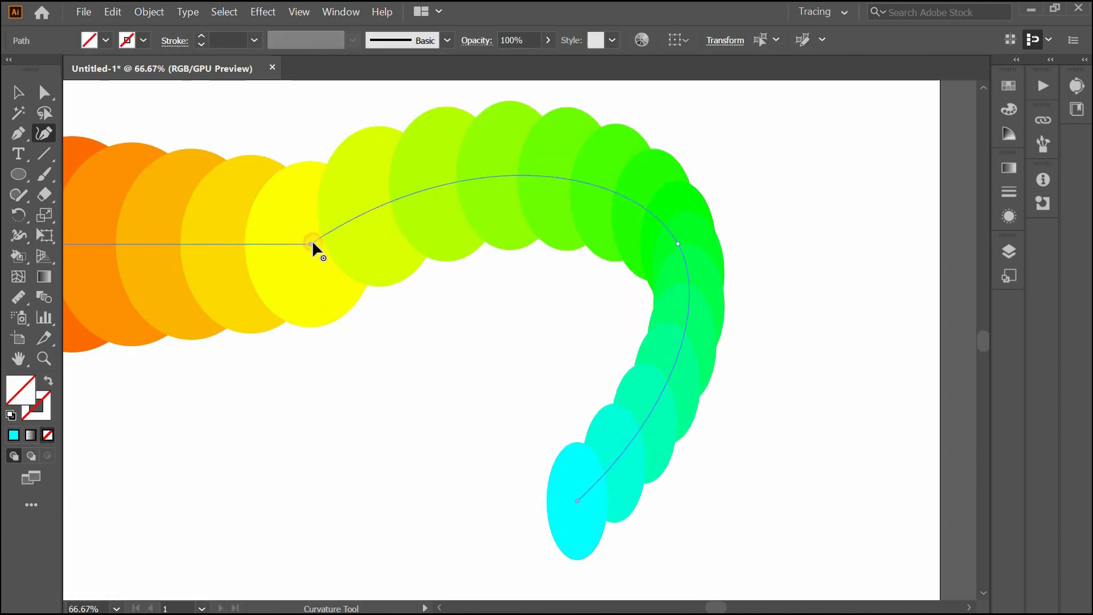
double_click(312, 242)
scroll(312, 242, down, 2)
drag(403, 253, 383, 262)
Step: Try to reposition the spine anchors at the cyan and red ellipses, then undo both moves
drag(536, 380, 524, 346)
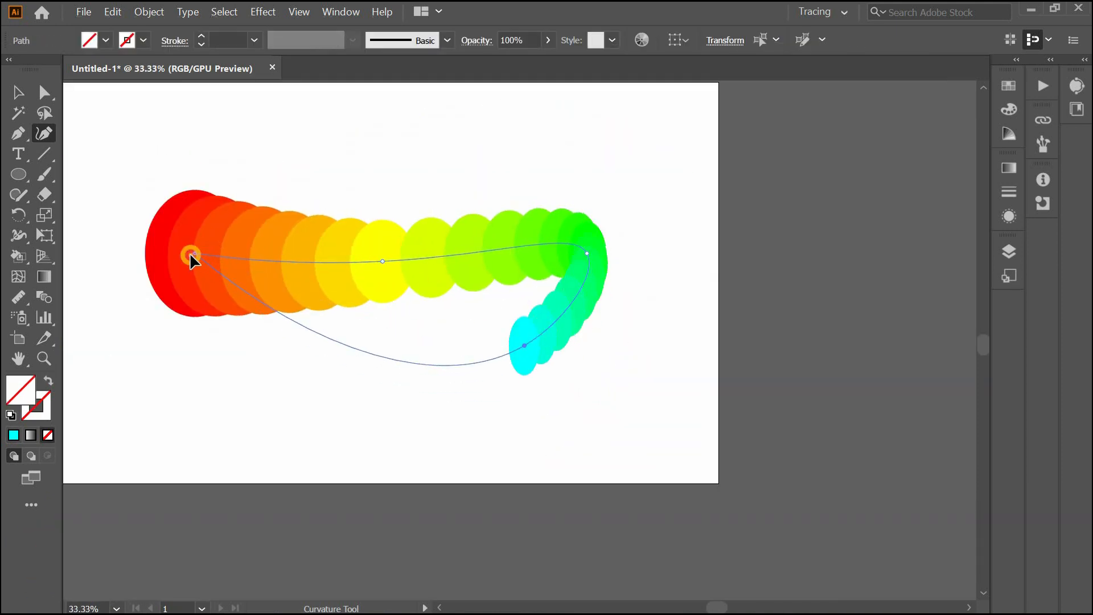
drag(195, 253, 259, 264)
key(ctrl+z)
key(ctrl+z)
Step: Reshape the blend's spine around the yellow and green ellipses with the Curvature tool, then deselect the blend
click(362, 262)
drag(382, 261, 461, 255)
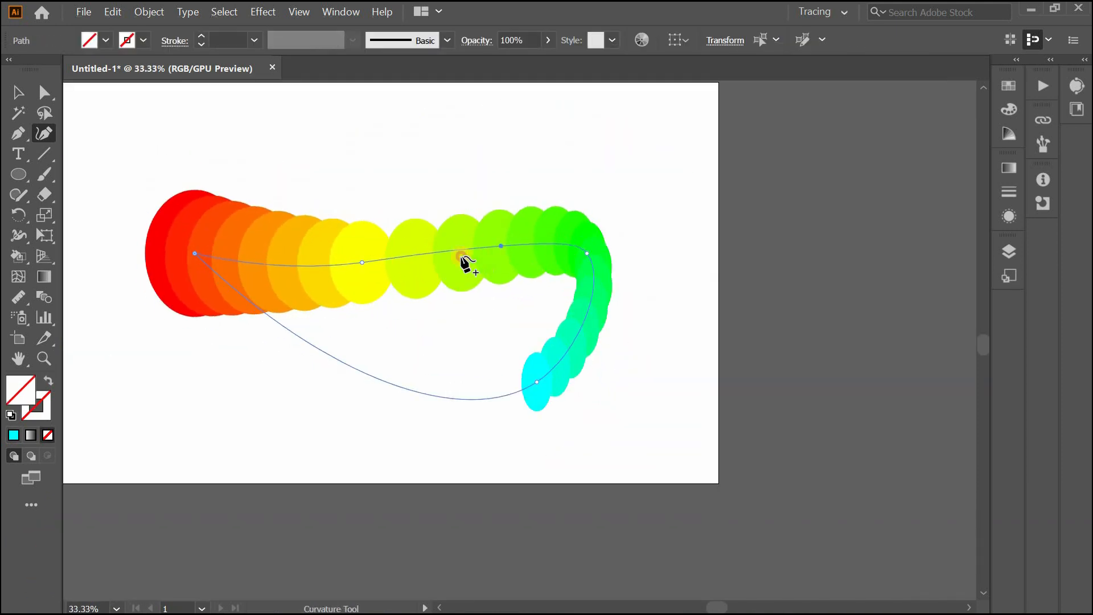
drag(587, 253, 531, 255)
click(18, 92)
key(ctrl+shift+a)
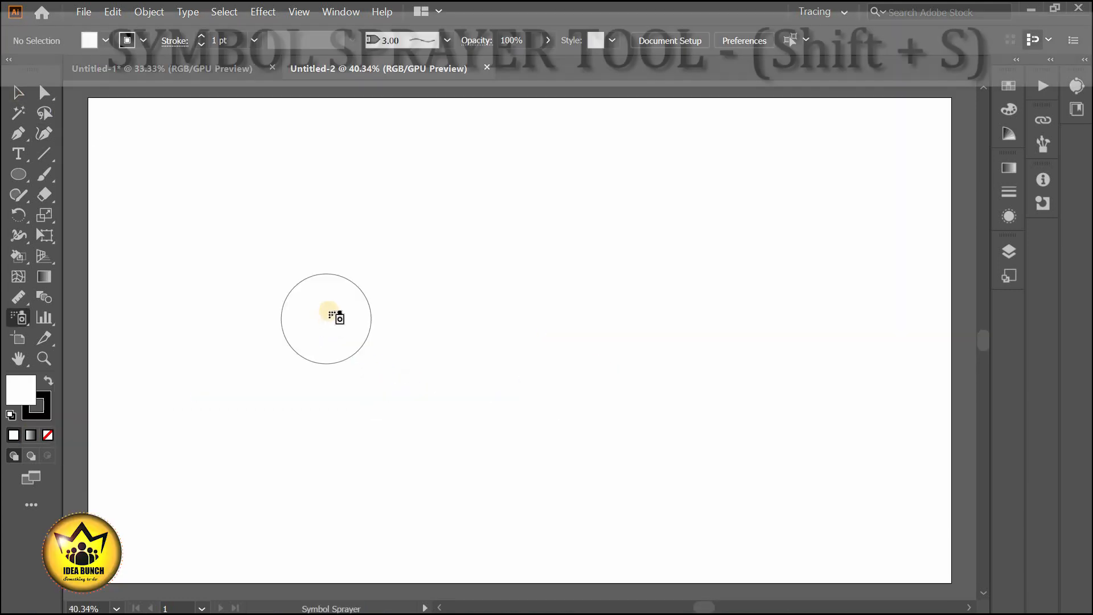
Step: Set the Symbol Sprayer's diameter to 100 px in its tool options, keeping the Average settings
double_click(21, 317)
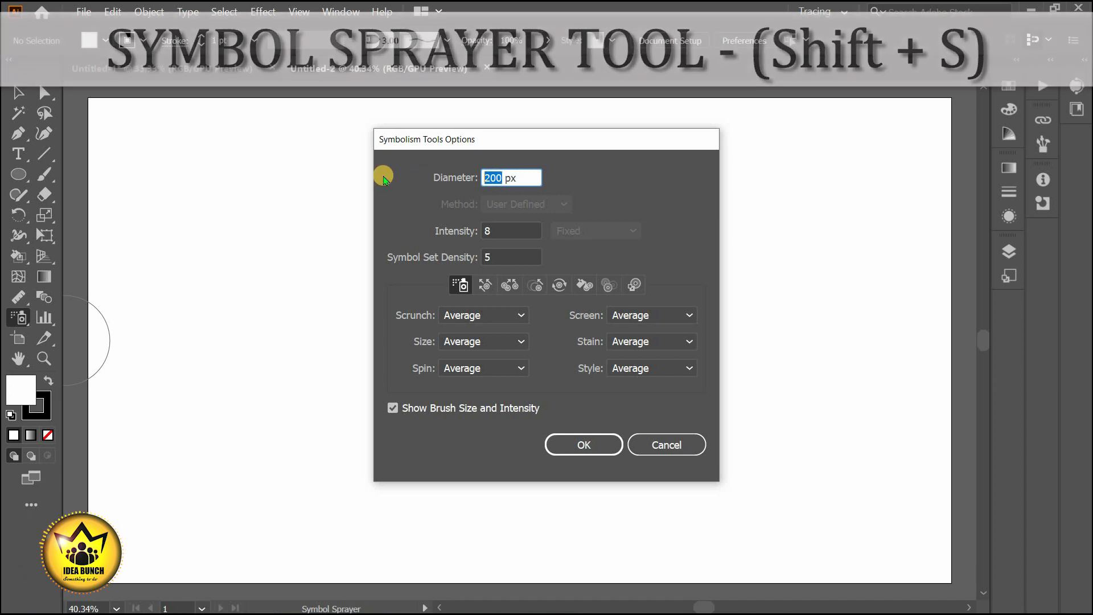
click(669, 316)
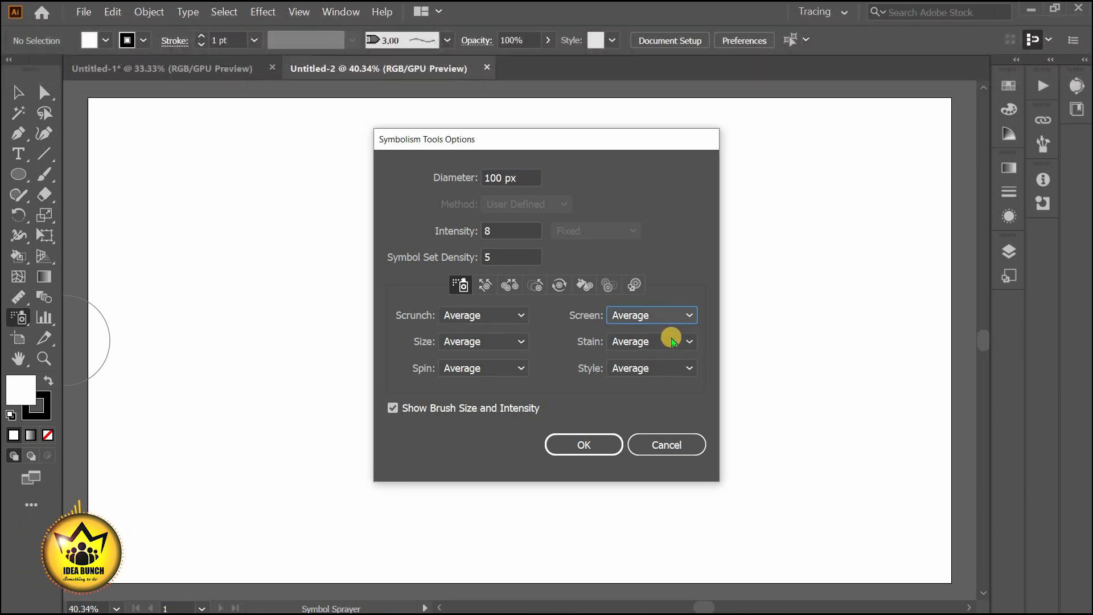
click(671, 340)
click(668, 365)
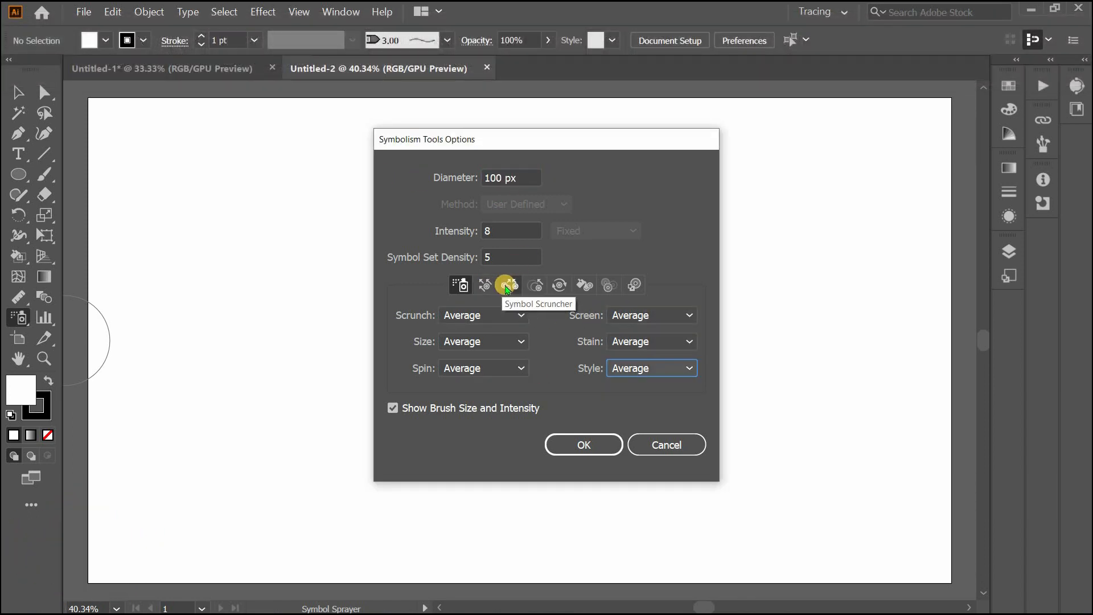
click(584, 444)
Step: Show the Symbols panel, dock it with the other collapsed panels and expand it
click(341, 11)
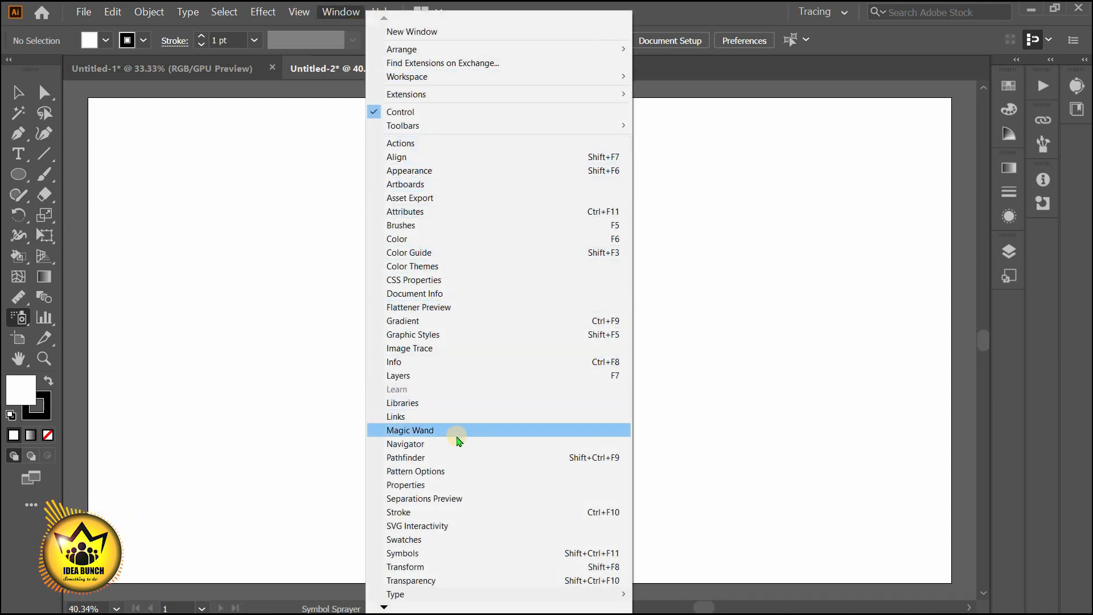
click(449, 554)
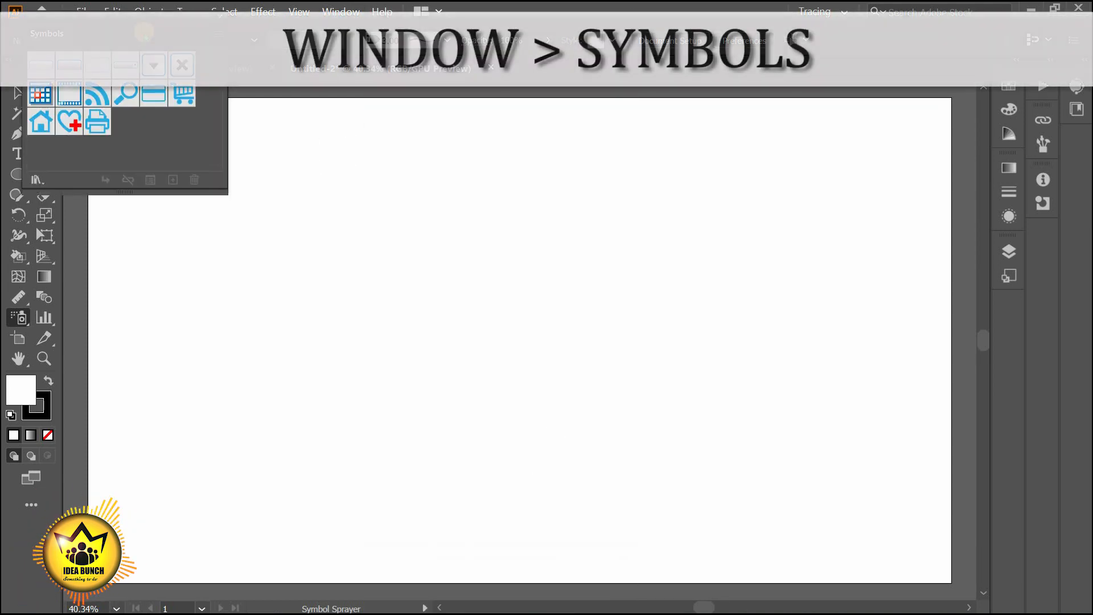
drag(928, 212, 1009, 308)
click(1009, 307)
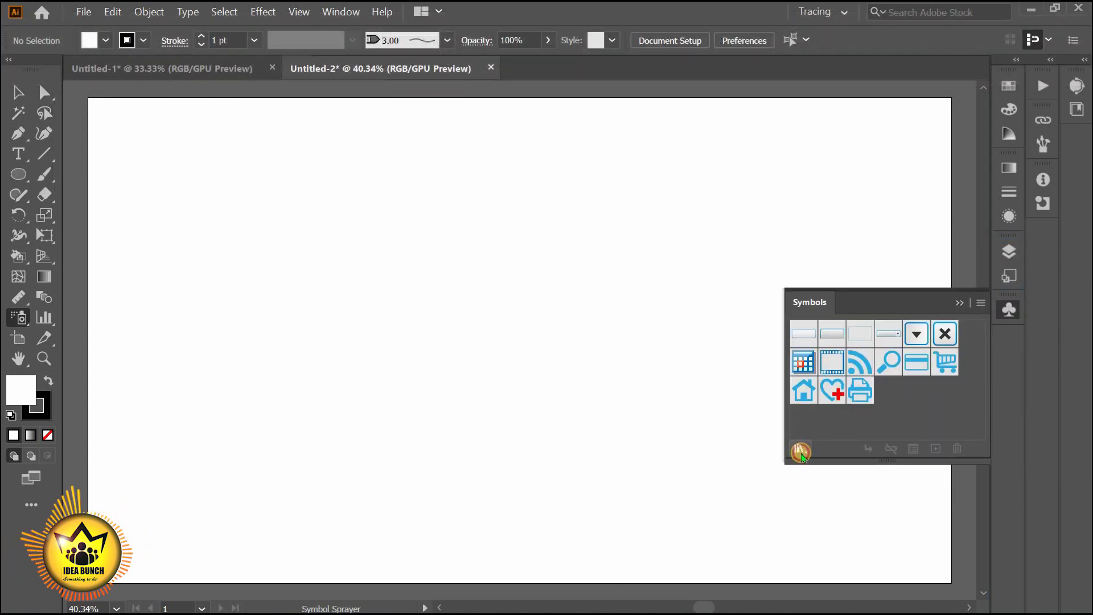
Step: Load the Artistic Textures symbol library, add a scribbled texture to the document's symbols, and set the fill to red
click(800, 448)
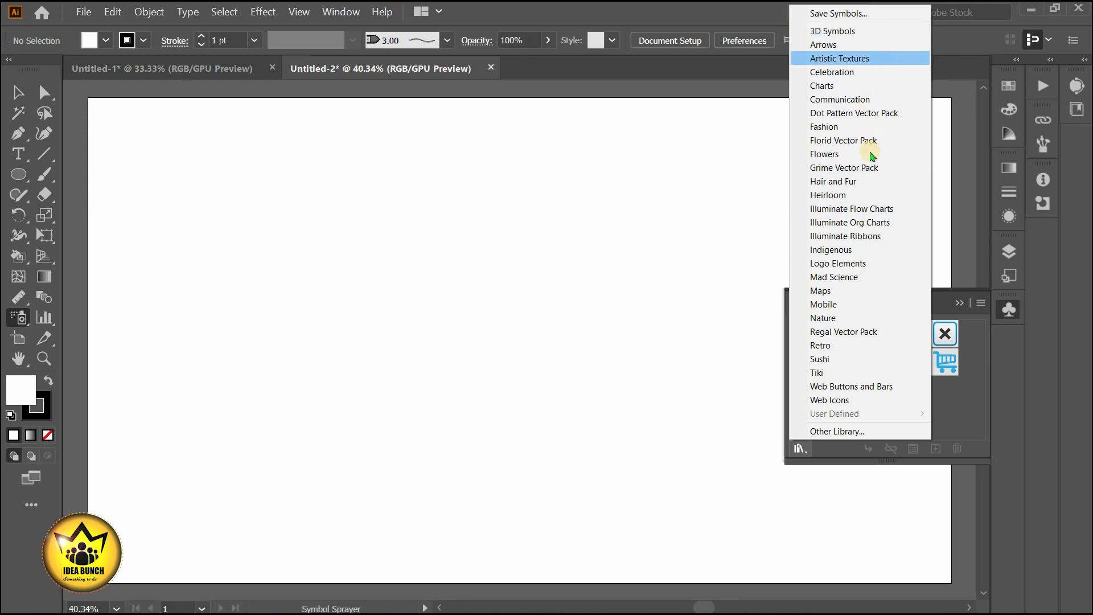
click(892, 59)
scroll(894, 231, down, 2)
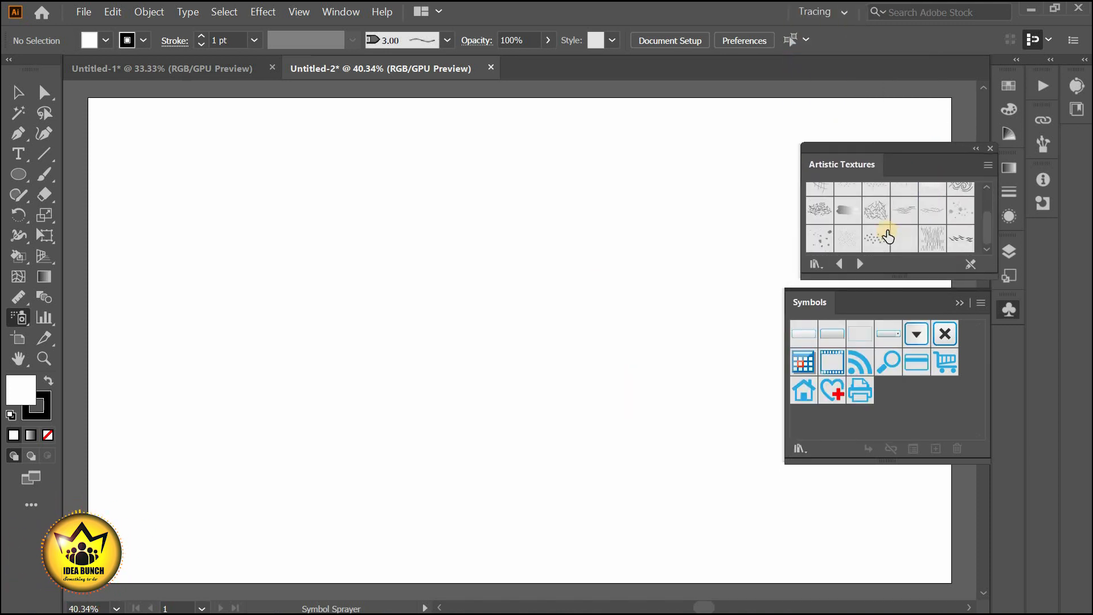
click(397, 243)
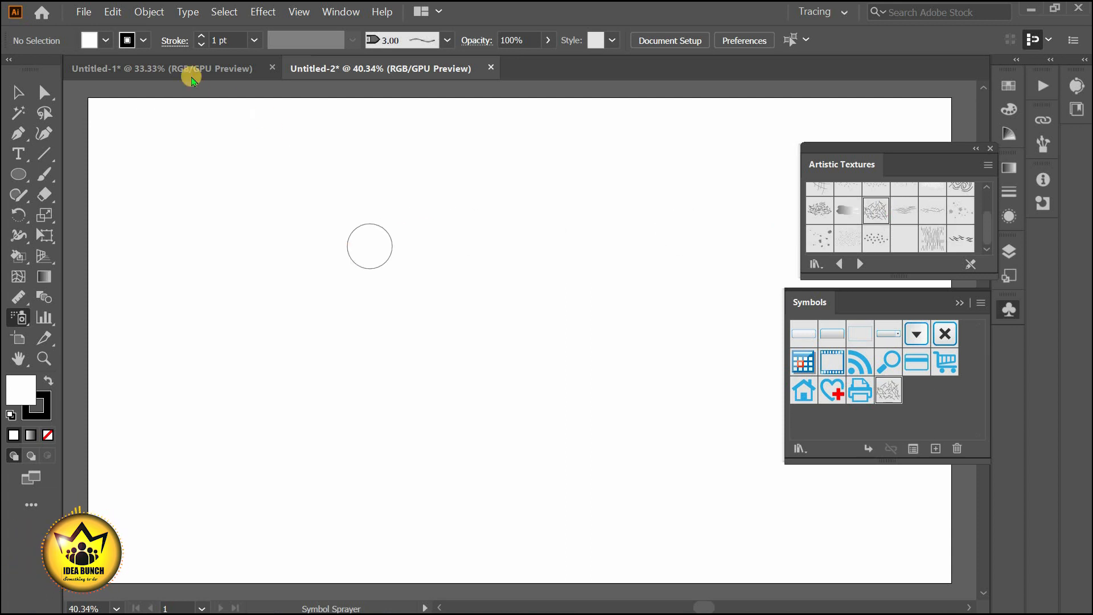
click(103, 45)
click(109, 93)
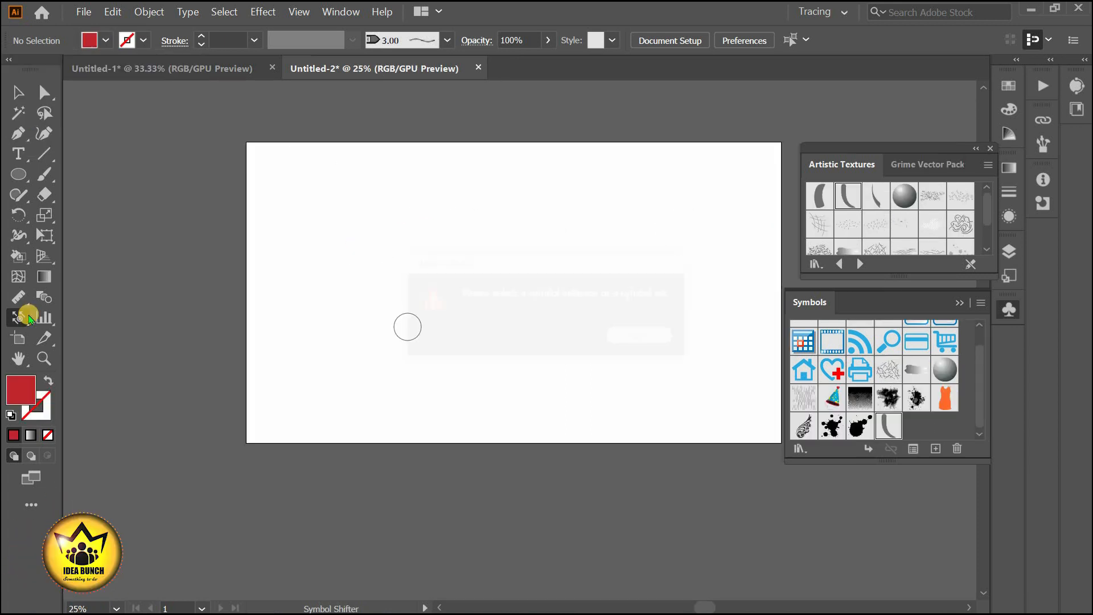
Step: Spray the thin curved stroke symbol and the grey sphere symbol across the artboard with the Symbol Sprayer
alt+click(16, 316)
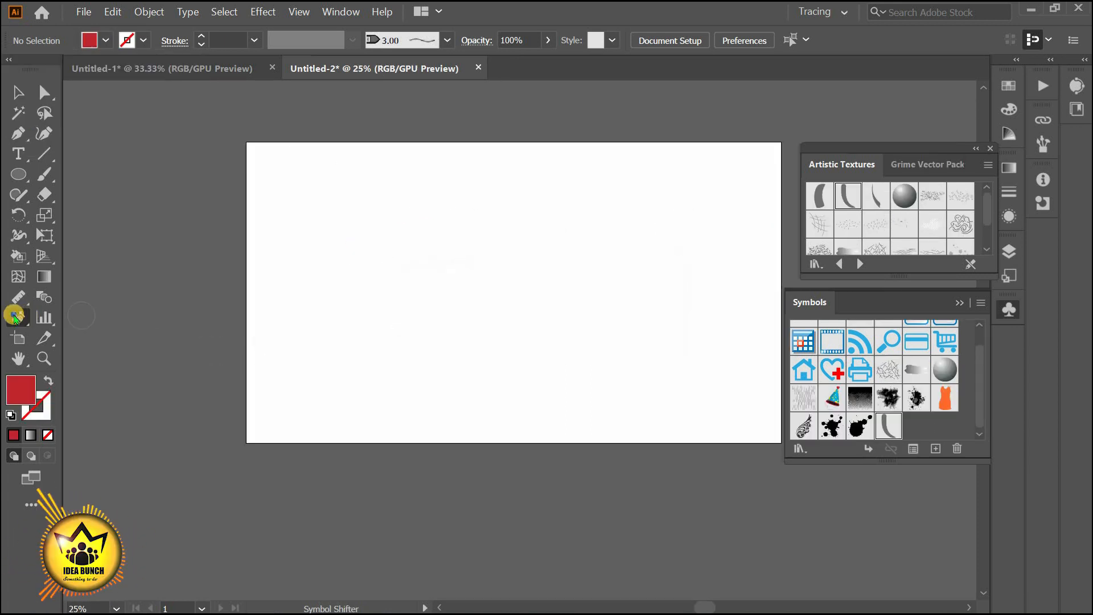
click(45, 326)
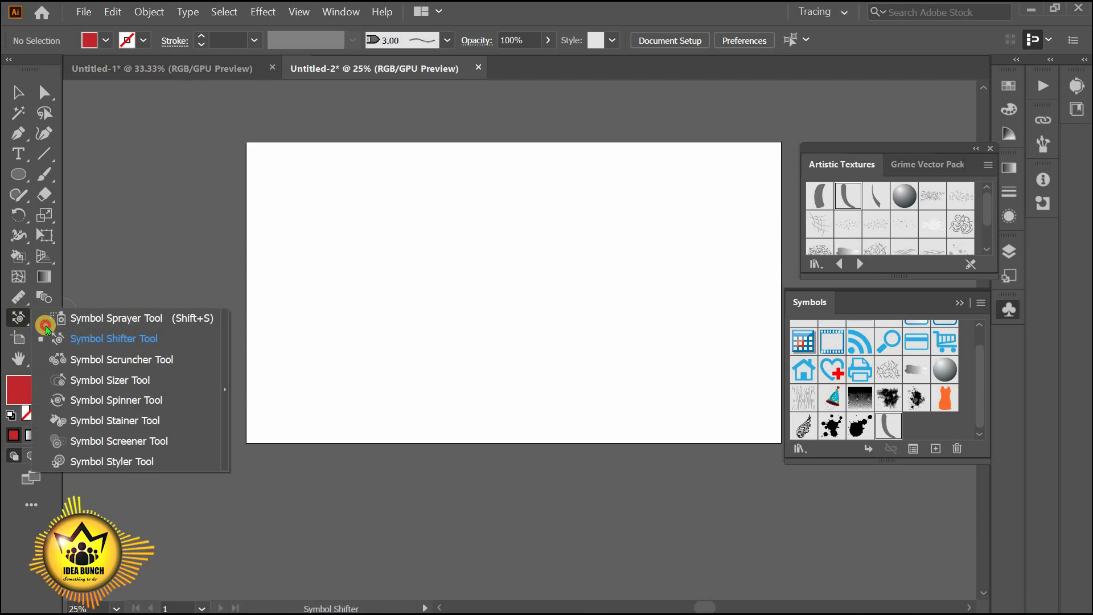
click(46, 325)
drag(463, 322, 635, 234)
click(904, 196)
mouse_move(448, 246)
mouse_down()
mouse_move(448, 262)
mouse_move(729, 322)
mouse_up()
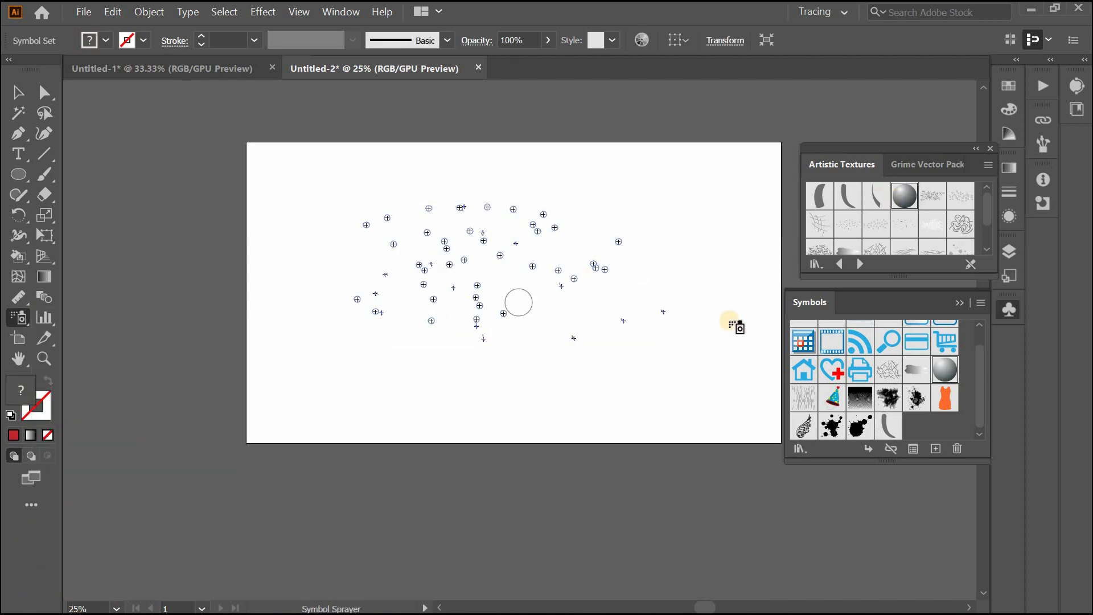
Step: Add the ink splatter symbol from Artistic Textures to the sprayed set, covering the area around the spheres
scroll(879, 225, down, 2)
click(960, 210)
mouse_move(595, 263)
mouse_down()
mouse_move(422, 201)
mouse_move(574, 326)
mouse_move(449, 264)
mouse_up()
key(ctrl+plus)
key(ctrl+plus)
mouse_move(459, 373)
mouse_down()
mouse_move(580, 294)
mouse_move(402, 353)
mouse_move(593, 483)
mouse_move(551, 387)
mouse_up()
Step: Shift the sprayed splatters and spheres around within the symbol set using the Symbol Shifter tool
click(20, 318)
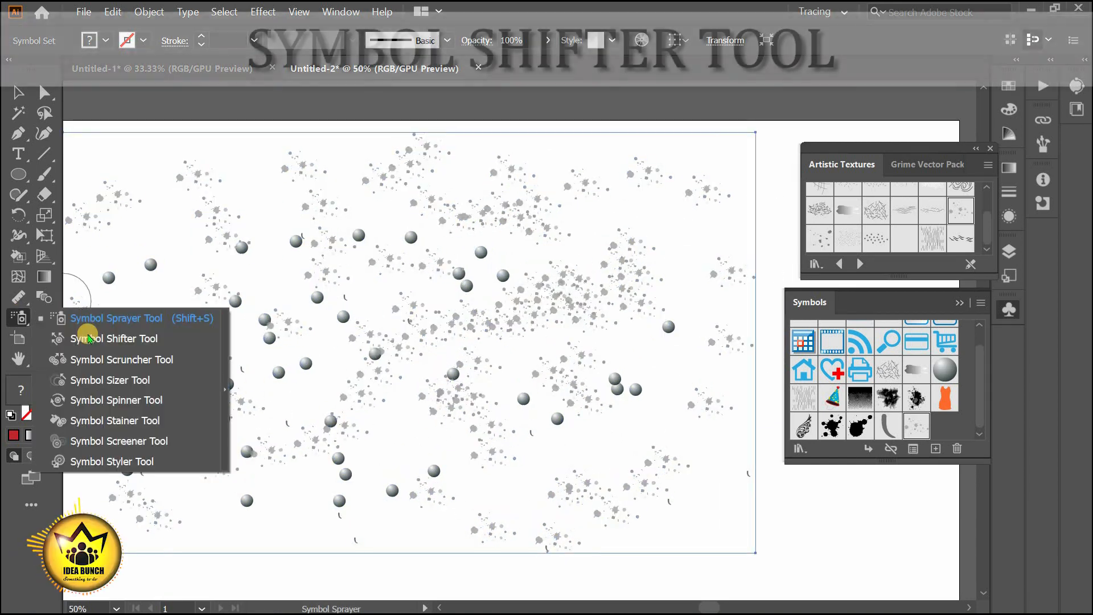
click(88, 339)
mouse_move(537, 346)
mouse_down()
mouse_move(395, 353)
mouse_move(290, 346)
mouse_move(235, 306)
mouse_move(259, 257)
mouse_move(229, 234)
mouse_move(206, 236)
mouse_move(201, 214)
mouse_move(148, 216)
mouse_move(195, 194)
mouse_move(176, 216)
mouse_move(285, 230)
mouse_move(519, 307)
mouse_move(245, 191)
mouse_move(577, 343)
mouse_move(408, 374)
mouse_move(581, 291)
mouse_move(323, 307)
mouse_move(333, 376)
mouse_move(447, 449)
mouse_move(611, 506)
mouse_move(659, 479)
mouse_move(650, 427)
mouse_move(715, 309)
mouse_up()
mouse_move(717, 349)
mouse_down()
mouse_move(728, 308)
mouse_move(718, 274)
mouse_move(598, 209)
mouse_up()
drag(746, 273, 627, 220)
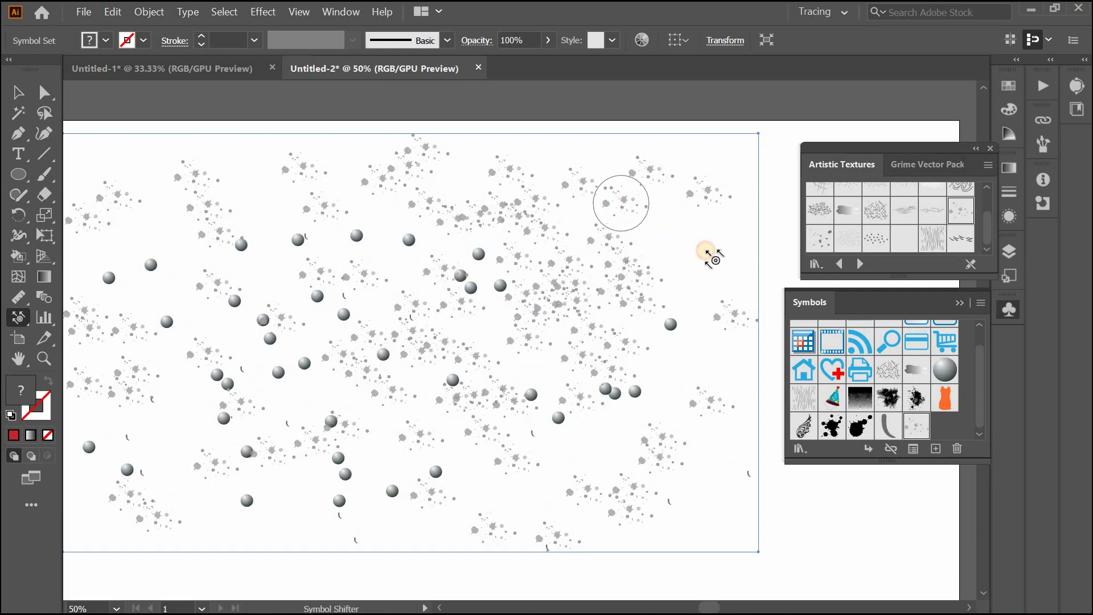
drag(705, 251, 724, 264)
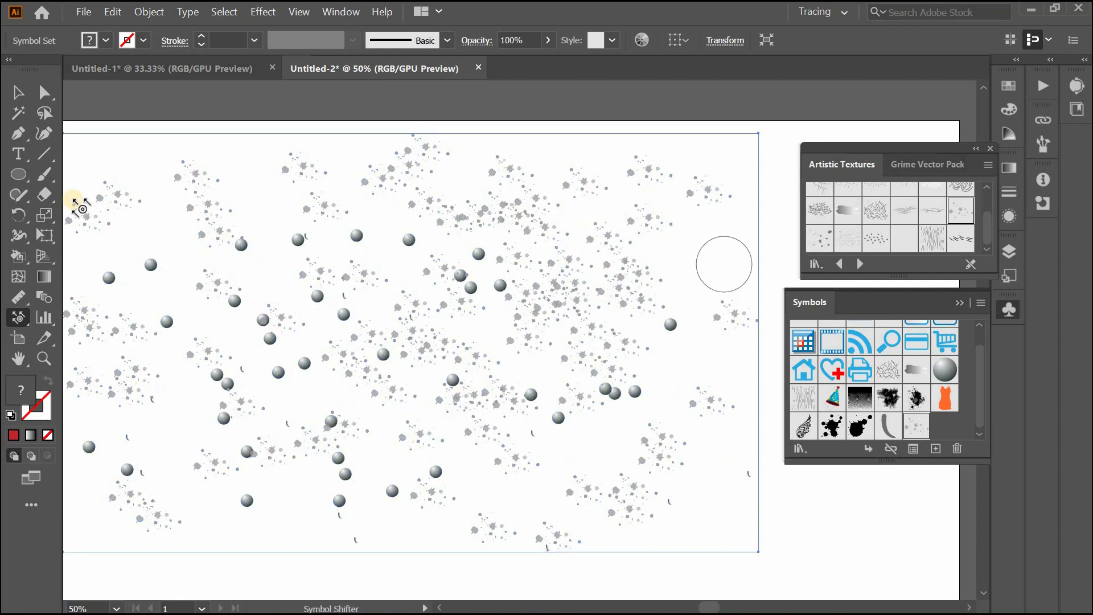
Step: Change the spacing between the symbols in several areas of the set with the Symbol Scruncher tool
click(18, 317)
click(121, 359)
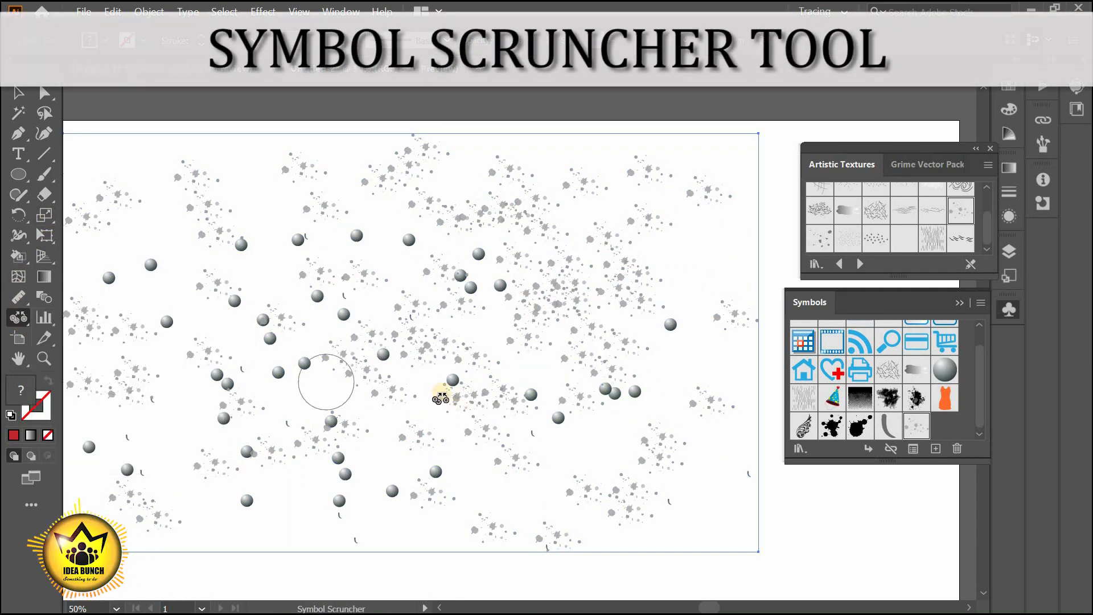
drag(446, 376, 454, 382)
mouse_move(524, 436)
mouse_down()
mouse_move(578, 357)
mouse_move(462, 346)
mouse_move(459, 390)
mouse_up()
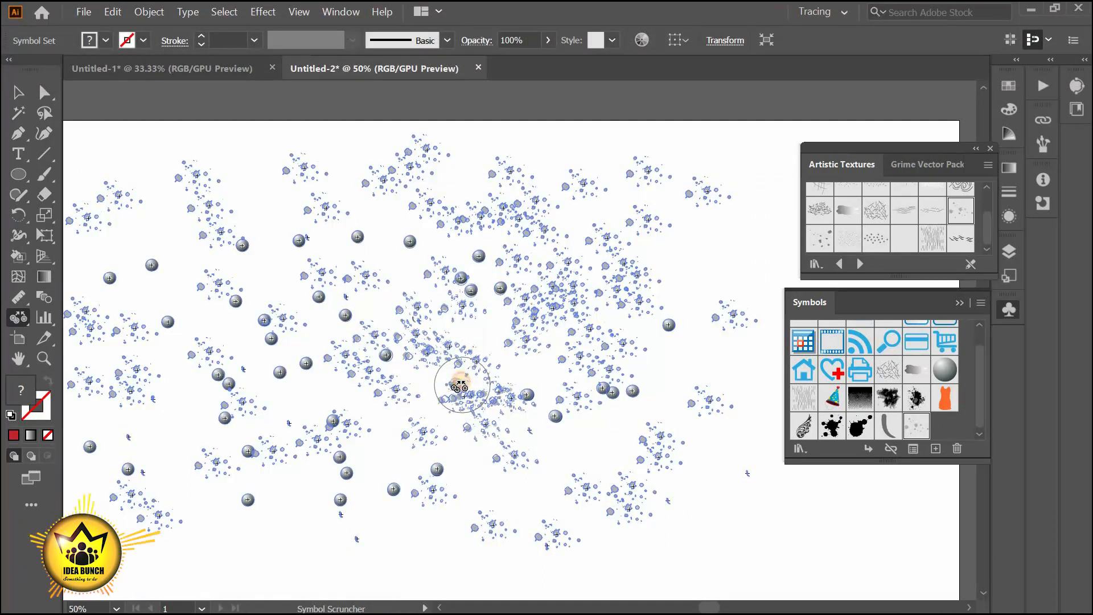
mouse_move(465, 303)
mouse_down()
mouse_move(463, 284)
mouse_move(481, 310)
mouse_up()
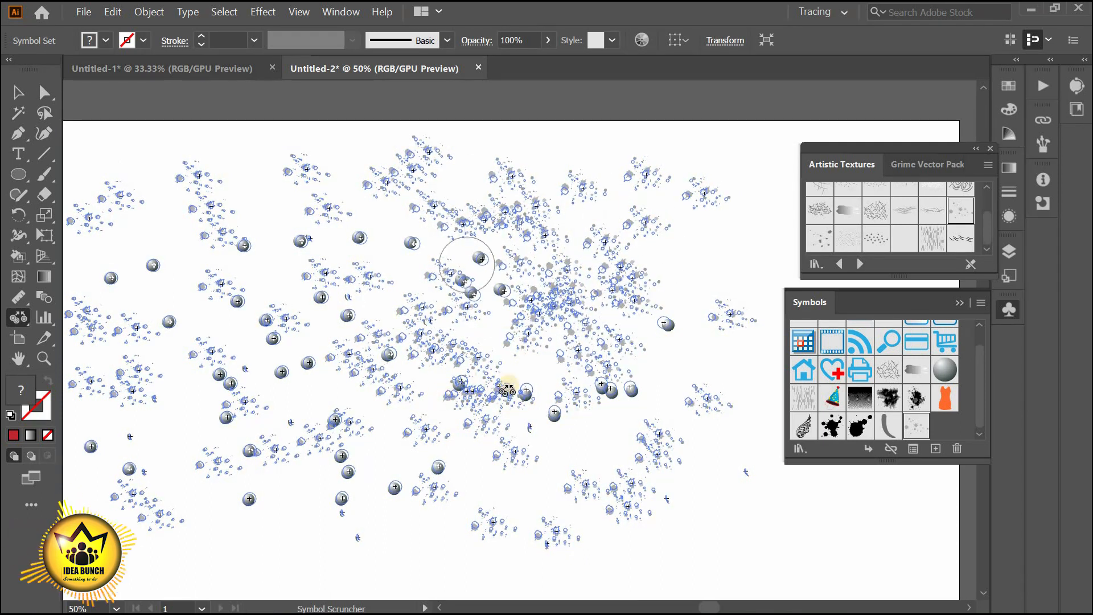
mouse_move(506, 390)
mouse_down()
mouse_move(366, 334)
mouse_move(560, 454)
mouse_up()
mouse_move(304, 259)
mouse_down()
mouse_move(311, 237)
mouse_move(317, 252)
mouse_move(320, 239)
mouse_move(408, 287)
mouse_move(305, 420)
mouse_move(346, 412)
mouse_up()
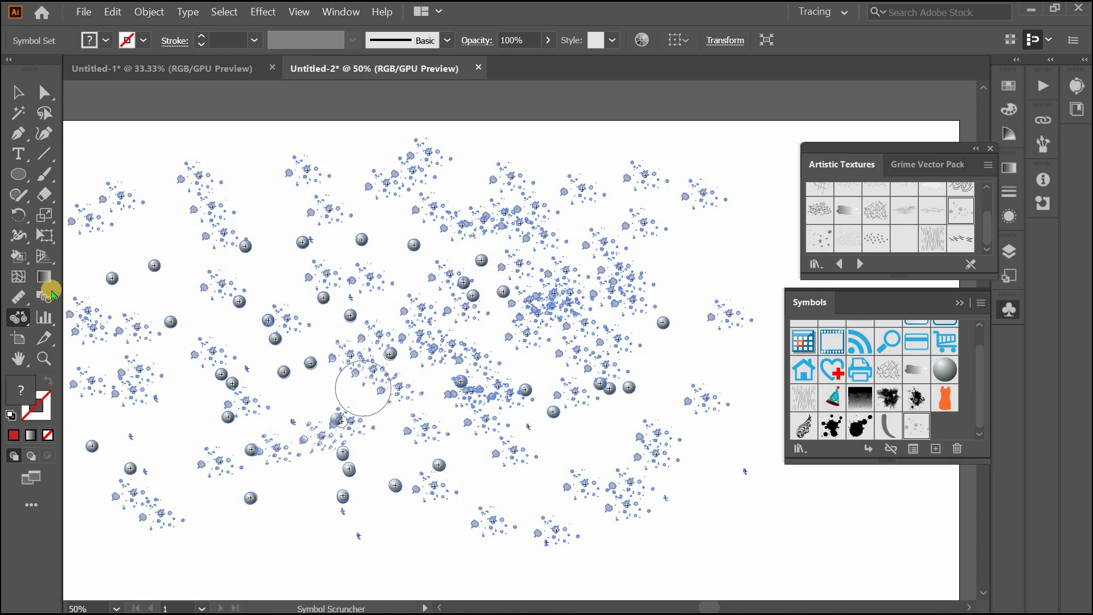
Step: Enlarge the ink splatters in the left and middle areas of the symbol set with the Symbol Sizer tool
click(18, 317)
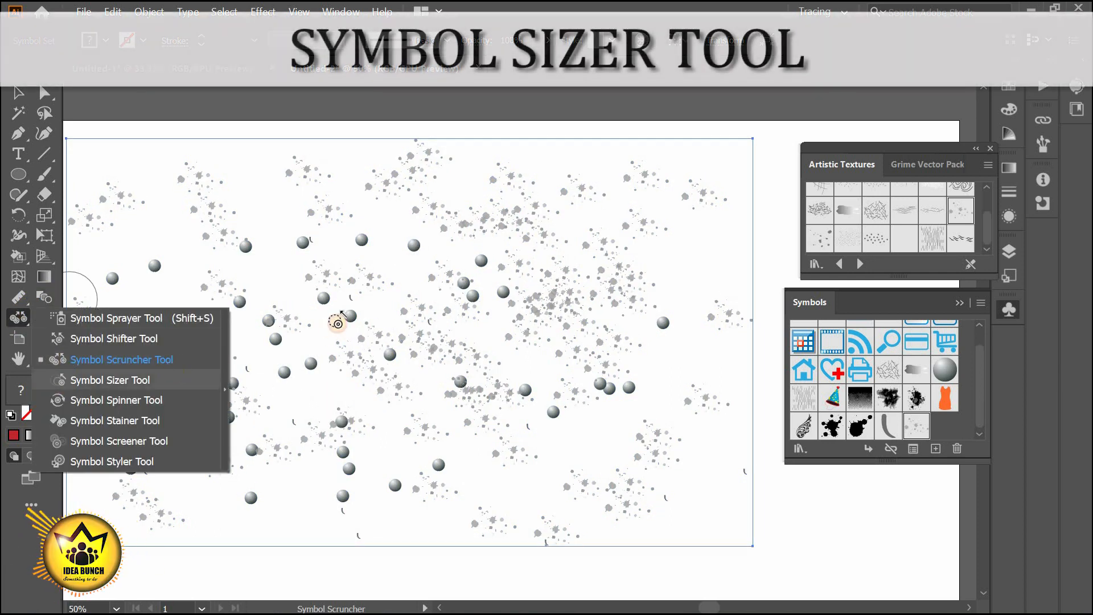
click(109, 380)
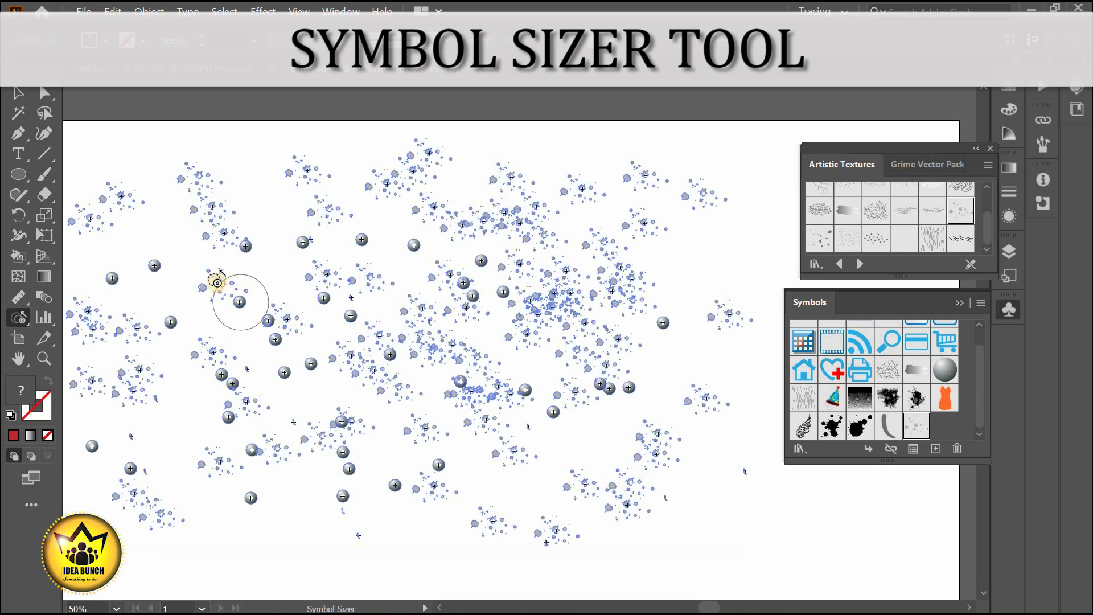
click(377, 363)
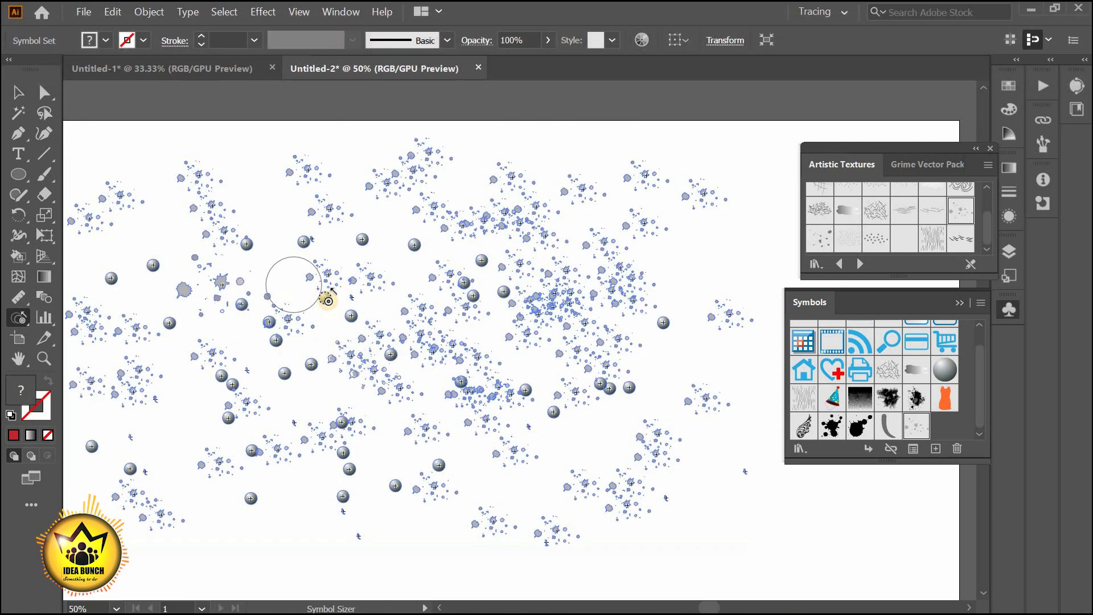
mouse_move(327, 297)
mouse_down()
mouse_move(329, 312)
mouse_move(353, 320)
mouse_move(346, 278)
mouse_move(353, 317)
mouse_up()
mouse_move(317, 237)
mouse_down()
mouse_move(346, 277)
mouse_move(332, 248)
mouse_move(342, 226)
mouse_move(361, 289)
mouse_up()
mouse_move(303, 244)
mouse_down()
mouse_move(345, 301)
mouse_move(297, 229)
mouse_move(371, 307)
mouse_move(294, 254)
mouse_move(396, 325)
mouse_move(295, 249)
mouse_move(319, 347)
mouse_move(296, 248)
mouse_up()
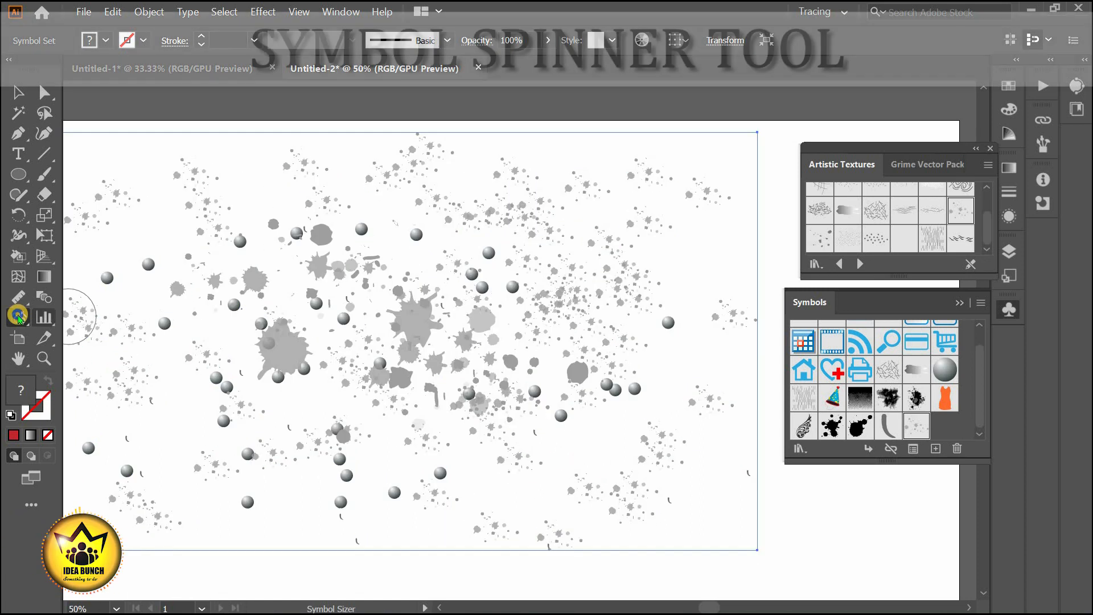
Step: Rotate the splatters in several areas of the symbol set with the Symbol Spinner tool
click(19, 317)
click(114, 399)
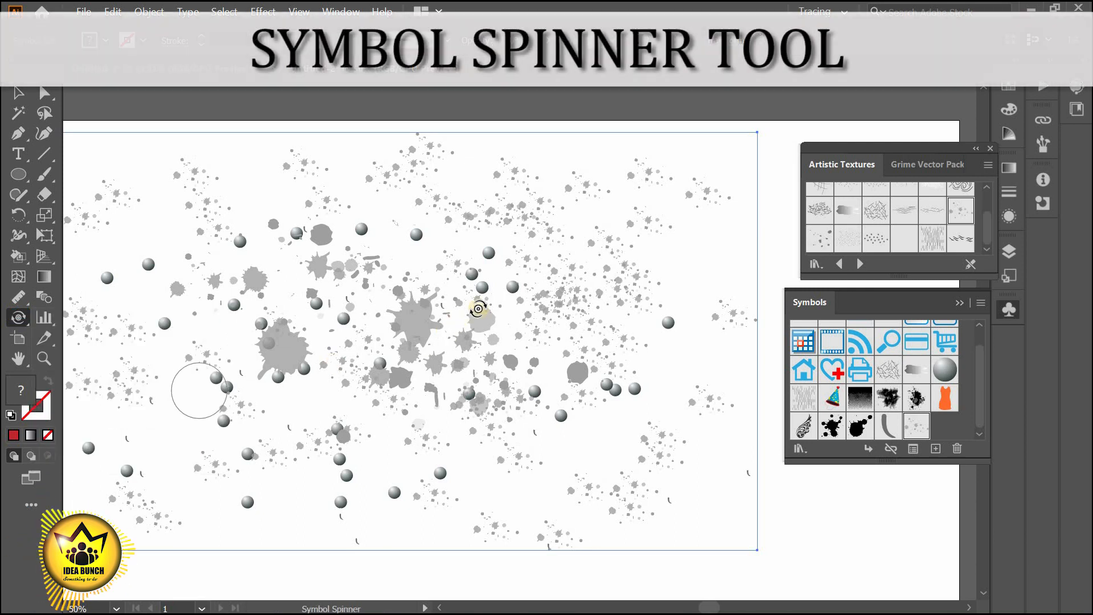
mouse_move(481, 292)
mouse_down()
mouse_move(486, 264)
mouse_move(499, 266)
mouse_move(483, 327)
mouse_move(504, 191)
mouse_move(567, 234)
mouse_move(586, 377)
mouse_up()
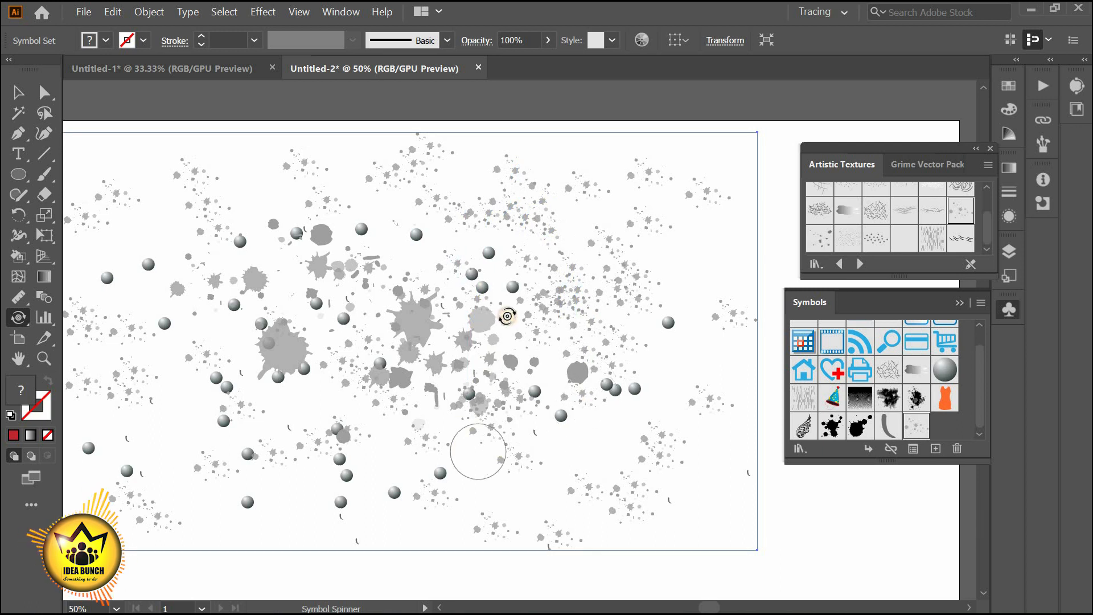
mouse_move(507, 316)
mouse_down()
mouse_move(550, 228)
mouse_move(482, 290)
mouse_move(447, 251)
mouse_up()
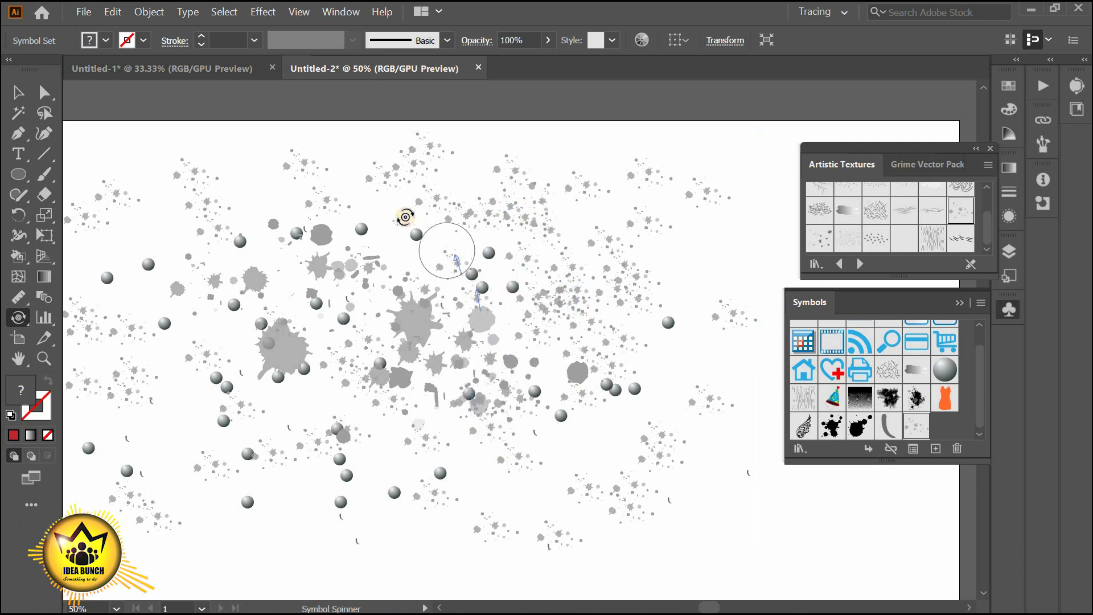
drag(357, 215, 343, 204)
mouse_move(408, 229)
mouse_down()
mouse_move(391, 205)
mouse_move(408, 210)
mouse_up()
mouse_move(439, 251)
mouse_down()
mouse_move(624, 349)
mouse_move(473, 405)
mouse_move(184, 475)
mouse_up()
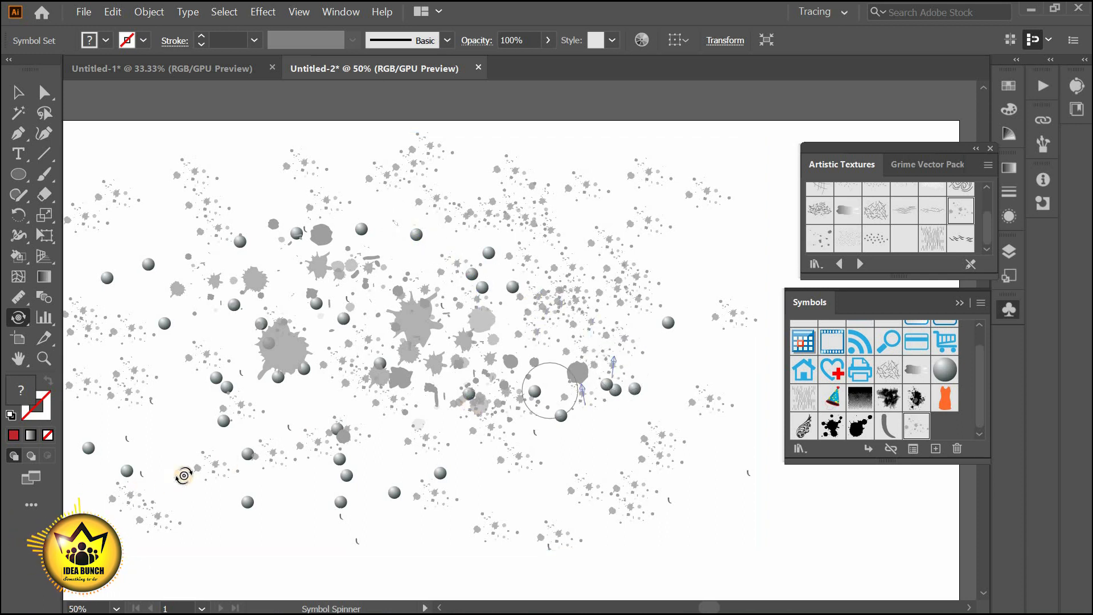
drag(412, 451, 462, 463)
click(265, 305)
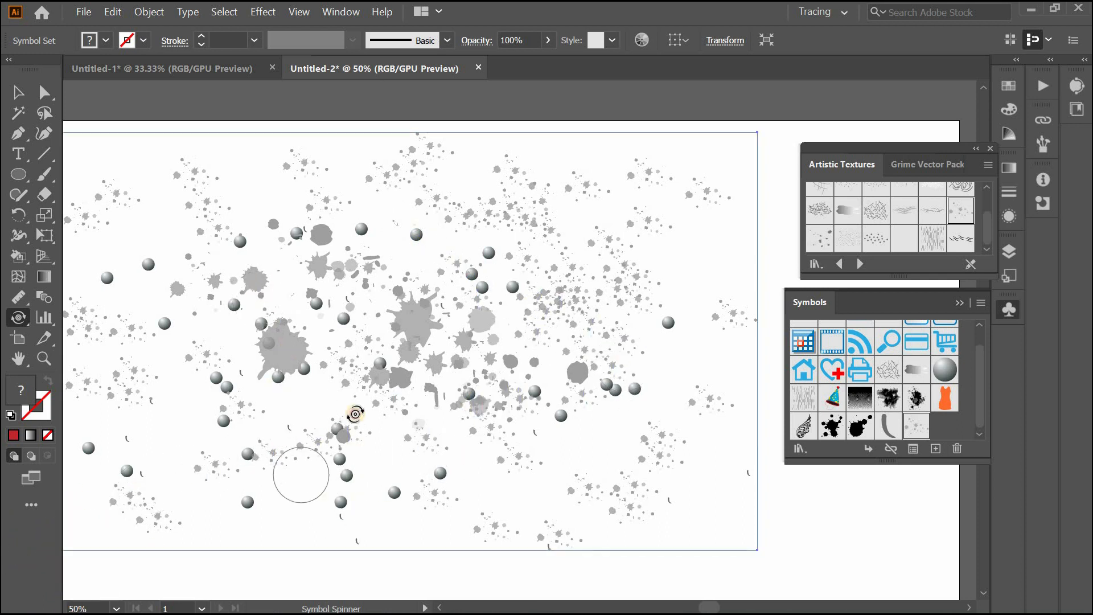
click(356, 399)
mouse_move(546, 481)
mouse_down()
mouse_move(558, 483)
mouse_move(258, 414)
mouse_up()
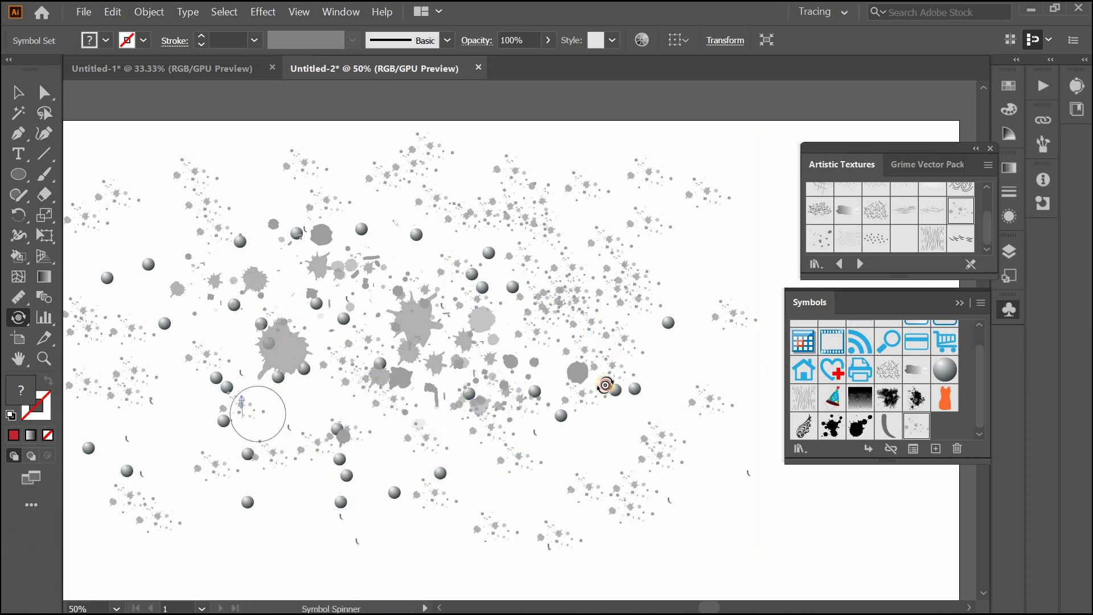
Step: Tint the splatters across the symbol set with the red fill using the Symbol Stainer tool
click(19, 317)
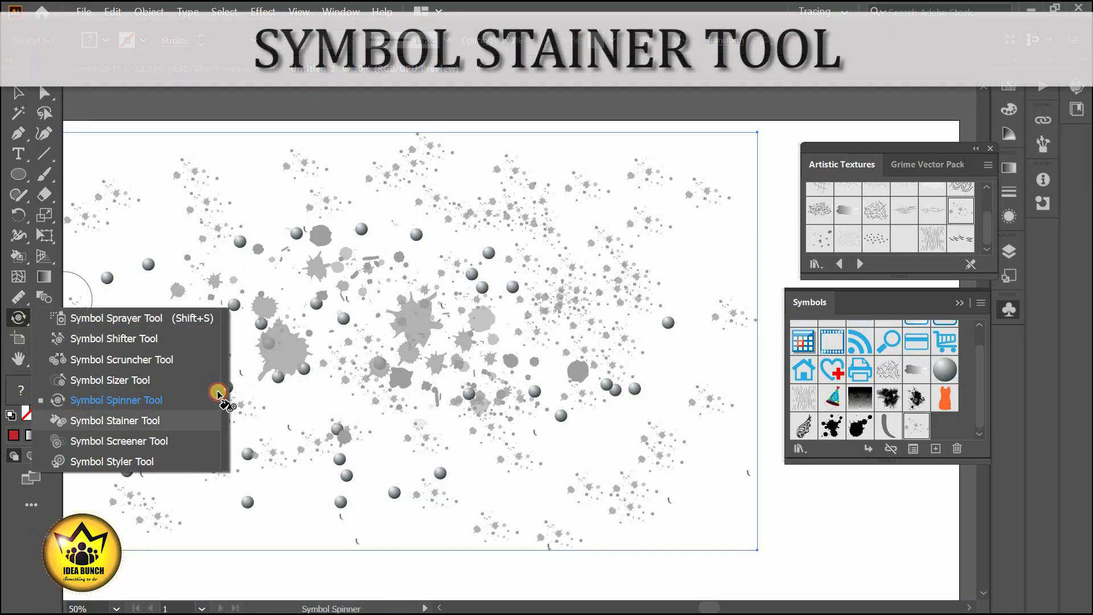
click(159, 420)
mouse_move(275, 340)
mouse_down()
mouse_move(282, 247)
mouse_move(227, 280)
mouse_move(256, 345)
mouse_move(269, 298)
mouse_up()
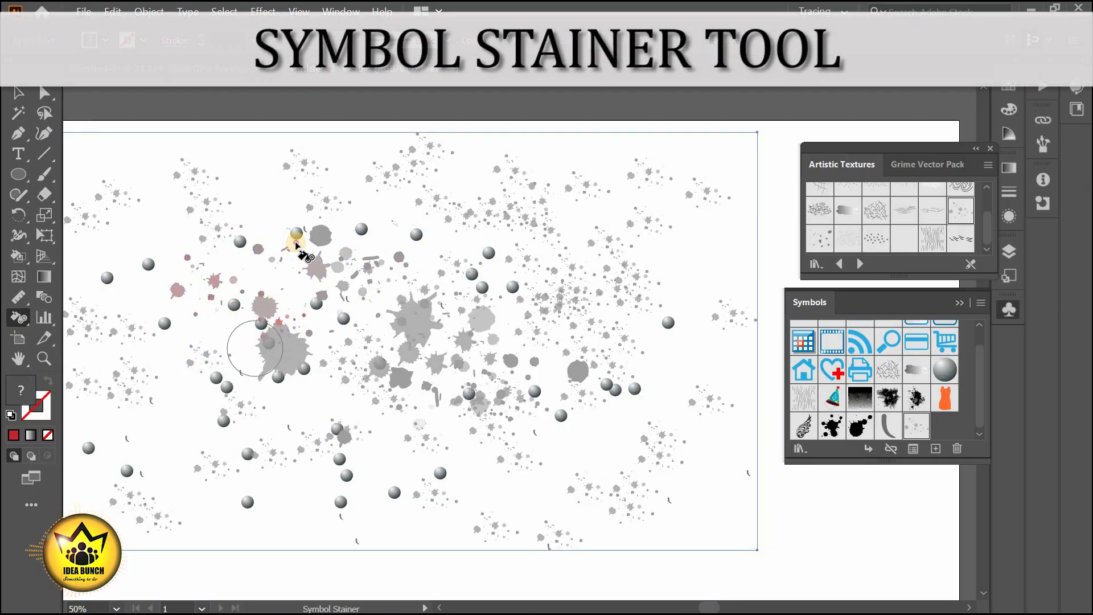
mouse_move(295, 244)
mouse_down()
mouse_move(460, 317)
mouse_move(411, 324)
mouse_move(414, 267)
mouse_move(381, 270)
mouse_up()
mouse_move(381, 270)
mouse_down()
mouse_move(650, 267)
mouse_move(536, 168)
mouse_move(277, 161)
mouse_move(173, 201)
mouse_move(108, 203)
mouse_move(127, 363)
mouse_move(267, 438)
mouse_up()
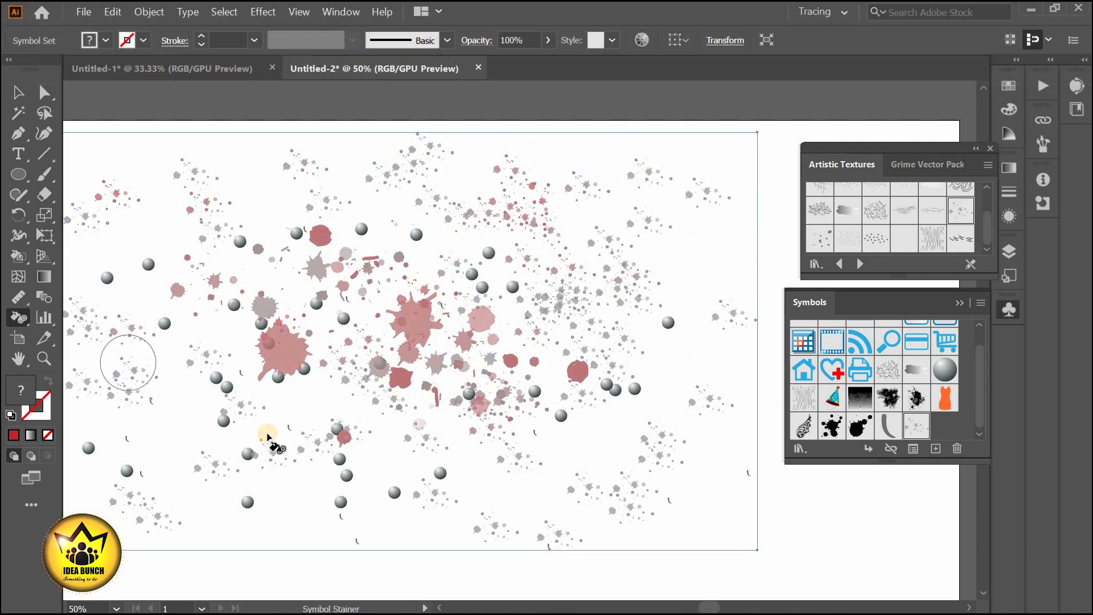
Step: Stain splatters across the symbol set with a yellow fill and pick magenta FF1CE8 as a further stain colour
scroll(267, 438, up, 1)
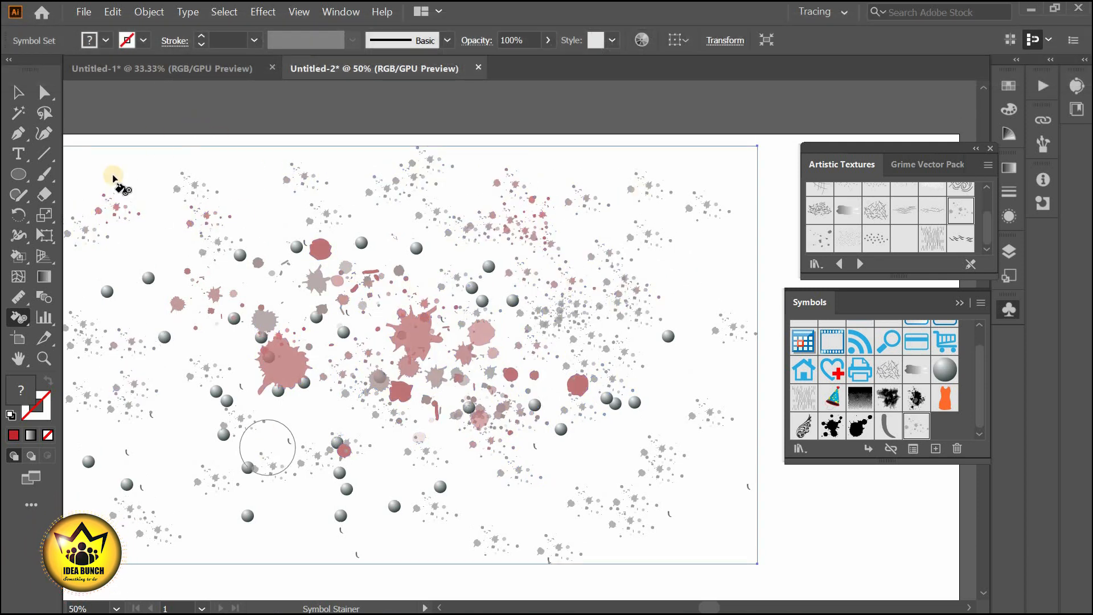
click(15, 435)
click(824, 139)
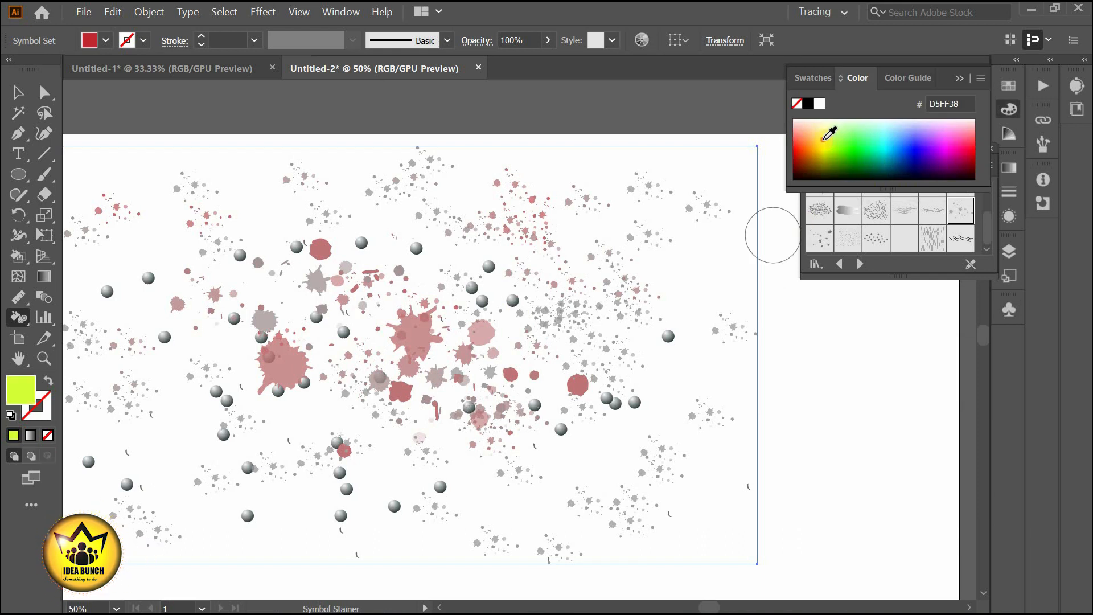
mouse_move(474, 293)
mouse_down()
mouse_move(451, 371)
mouse_move(349, 306)
mouse_move(541, 336)
mouse_move(593, 192)
mouse_move(660, 222)
mouse_up()
mouse_move(327, 181)
mouse_down()
mouse_move(166, 266)
mouse_move(154, 359)
mouse_move(199, 376)
mouse_move(160, 295)
mouse_move(172, 271)
mouse_move(158, 310)
mouse_move(181, 268)
mouse_move(176, 301)
mouse_up()
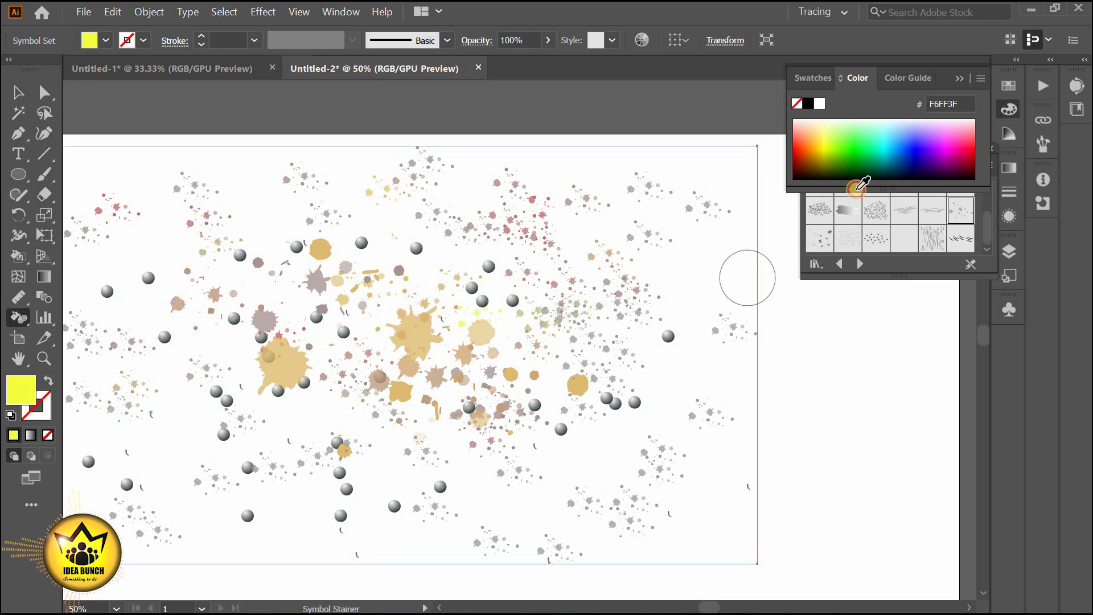
mouse_move(563, 401)
mouse_down()
mouse_move(626, 407)
mouse_move(630, 225)
mouse_move(538, 232)
mouse_move(456, 179)
mouse_move(335, 184)
mouse_move(185, 268)
mouse_move(445, 262)
mouse_move(397, 304)
mouse_move(424, 275)
mouse_move(294, 262)
mouse_move(192, 302)
mouse_move(261, 242)
mouse_move(159, 274)
mouse_move(426, 283)
mouse_move(289, 270)
mouse_move(317, 251)
mouse_move(280, 238)
mouse_move(312, 231)
mouse_move(634, 258)
mouse_move(446, 304)
mouse_move(573, 409)
mouse_move(790, 259)
mouse_up()
click(943, 135)
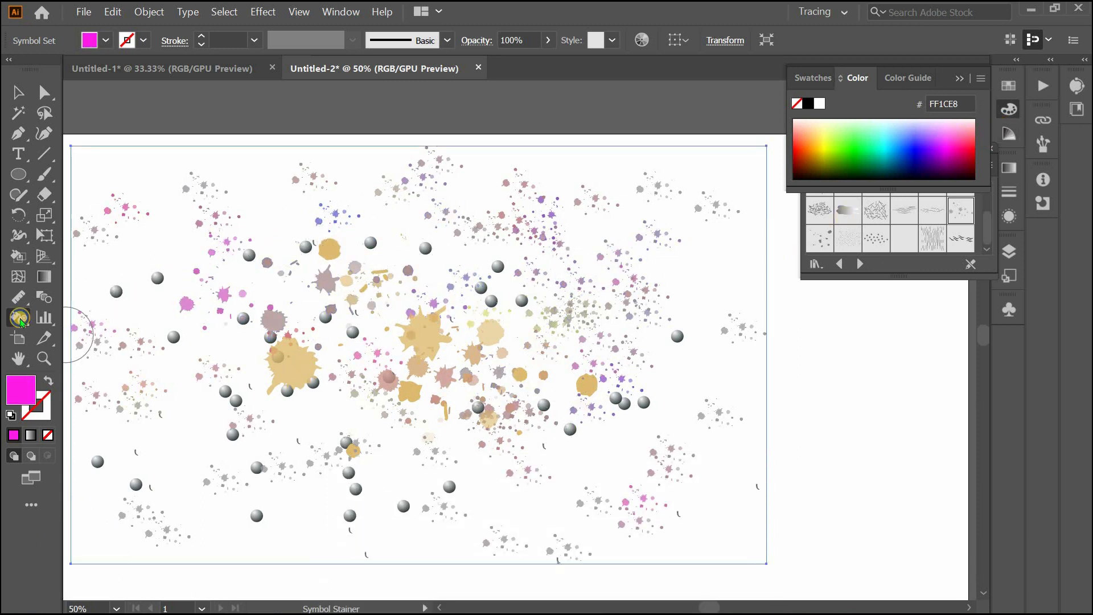
Step: Make the splatters through the middle of the symbol set more transparent with the Symbol Screener tool
click(19, 317)
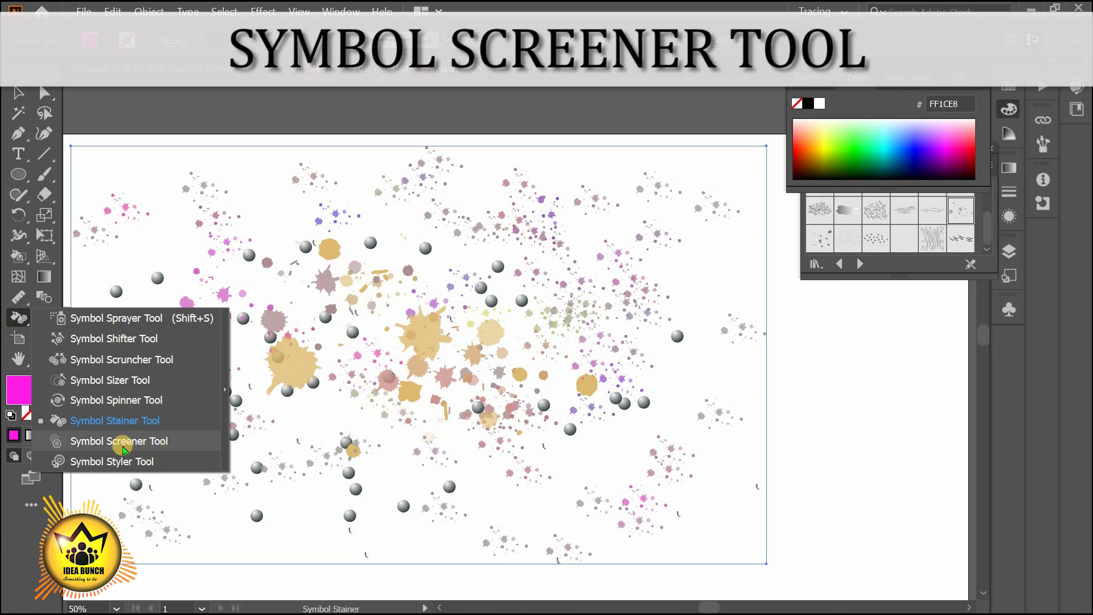
click(119, 441)
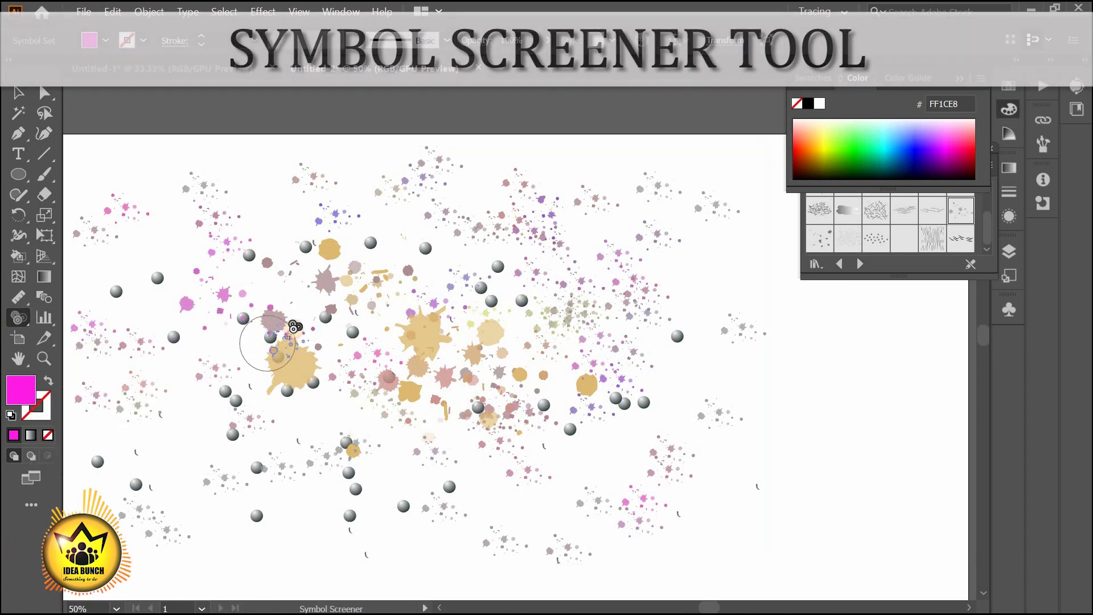
drag(322, 259, 239, 276)
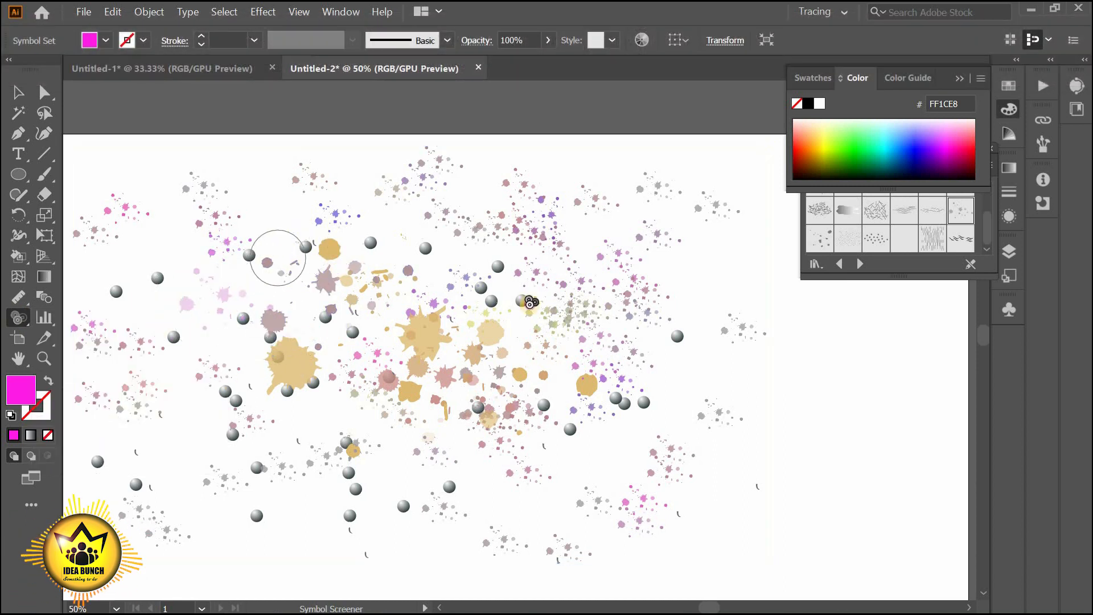
click(561, 335)
drag(334, 302, 343, 311)
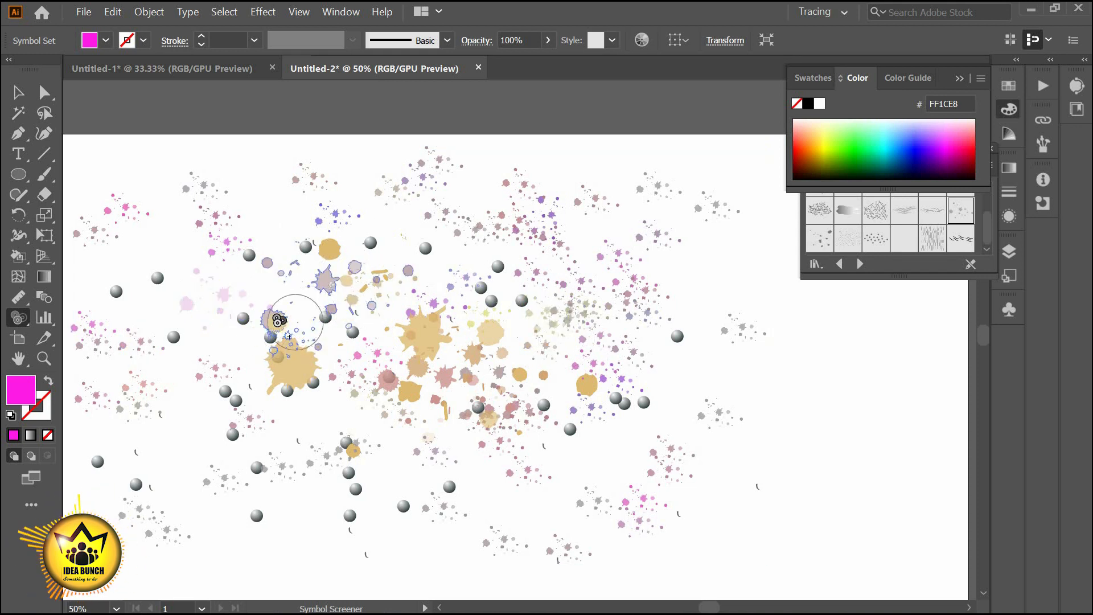
drag(278, 320, 288, 324)
mouse_move(287, 323)
mouse_down()
mouse_move(298, 378)
mouse_move(280, 349)
mouse_move(295, 369)
mouse_move(391, 337)
mouse_move(364, 371)
mouse_move(552, 285)
mouse_move(420, 358)
mouse_move(688, 280)
mouse_move(473, 340)
mouse_move(575, 318)
mouse_up()
mouse_move(575, 319)
mouse_down()
mouse_move(380, 341)
mouse_move(561, 332)
mouse_move(383, 334)
mouse_move(337, 244)
mouse_move(642, 350)
mouse_move(602, 332)
mouse_up()
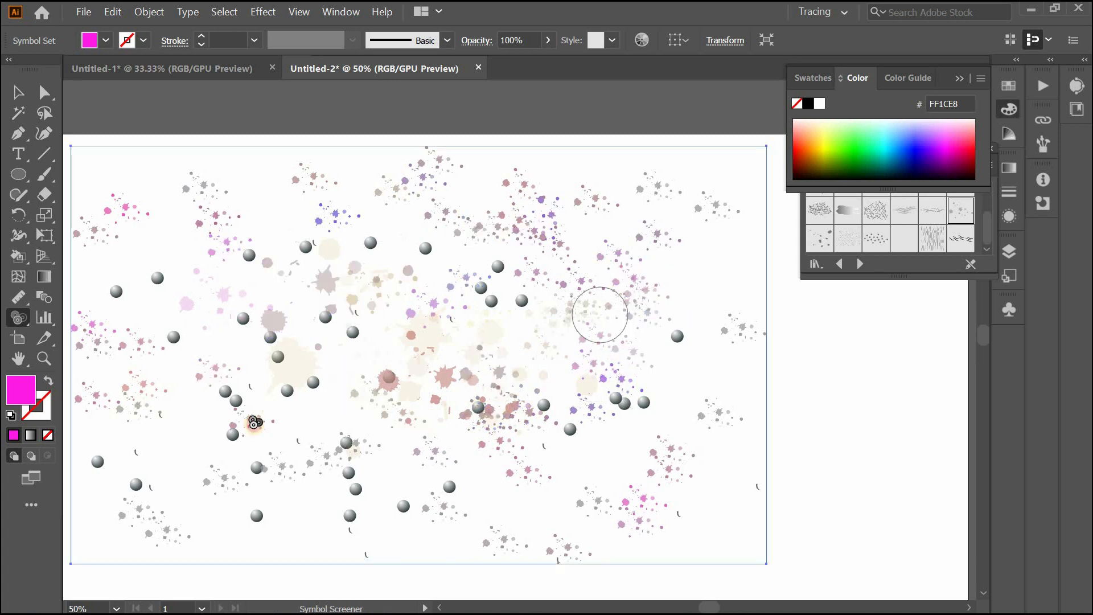
Step: Activate the Symbol Styler tool and try to apply a graphic style to the splatters in the symbol set
click(105, 461)
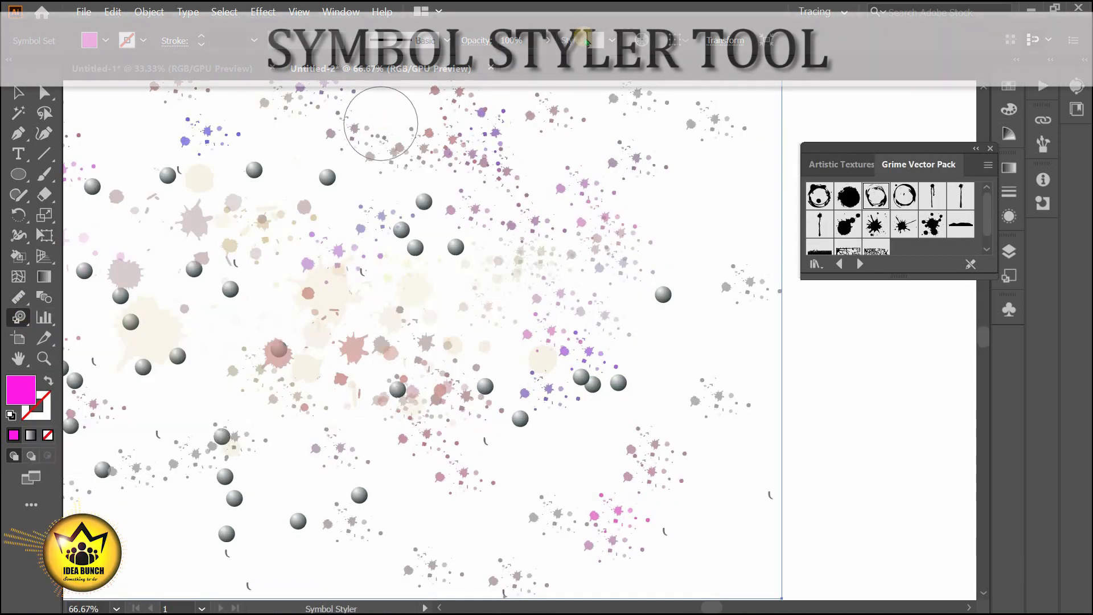
key(shift+F5)
click(552, 299)
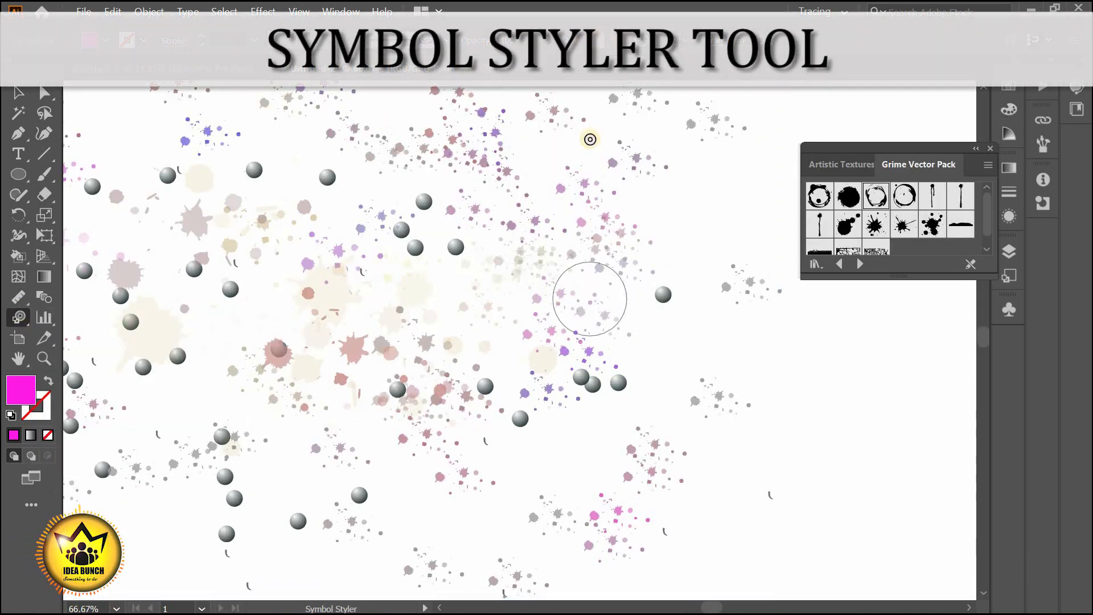
click(611, 40)
click(484, 105)
click(609, 293)
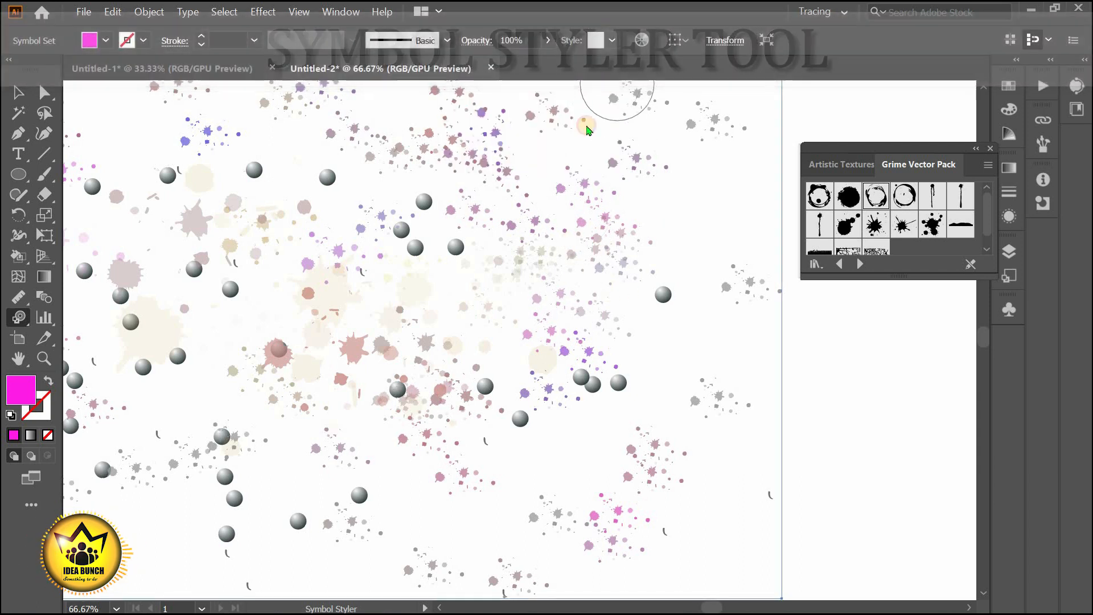
Step: Open the graphic style libraries, go from Artistic Effects to Illuminate Styles, and choose the yellow gradient style for the Symbol Styler
click(612, 40)
click(455, 174)
click(501, 246)
click(585, 369)
click(541, 389)
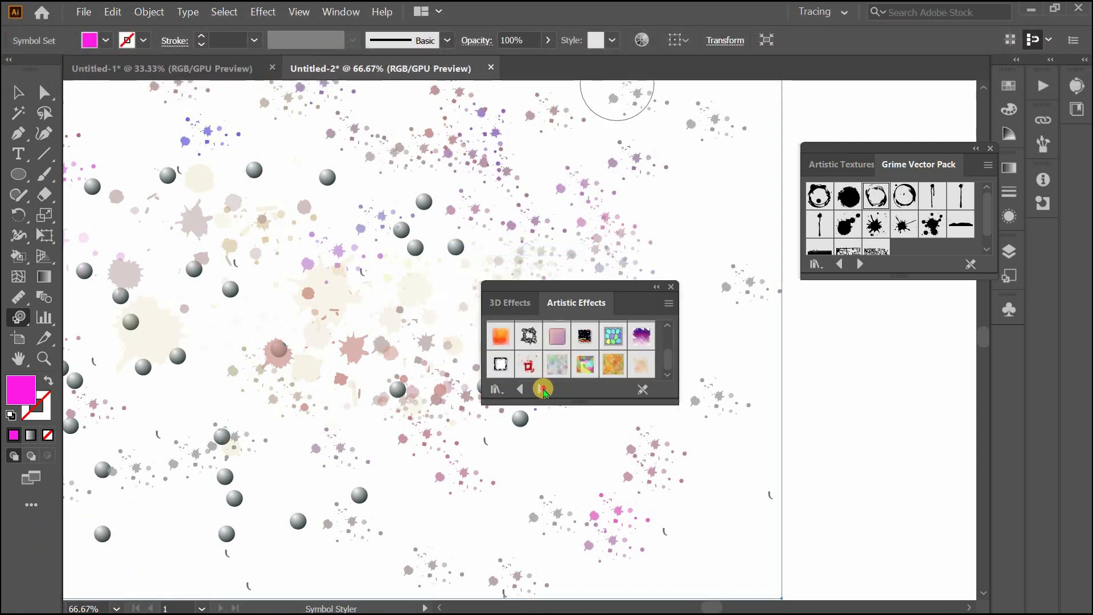
click(541, 389)
click(584, 367)
click(639, 362)
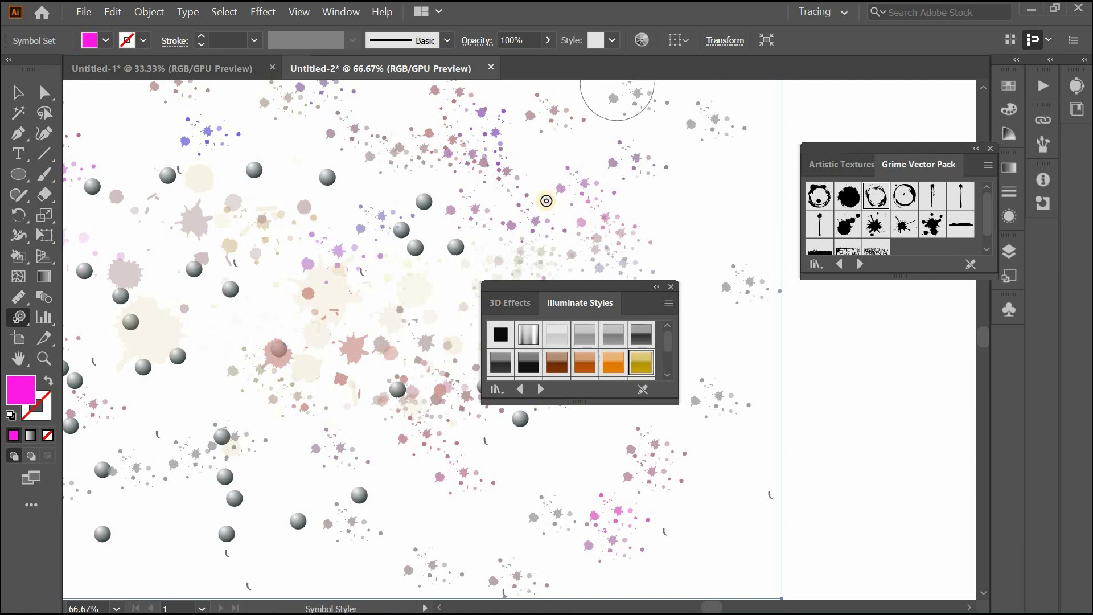
scroll(628, 333, down, 1)
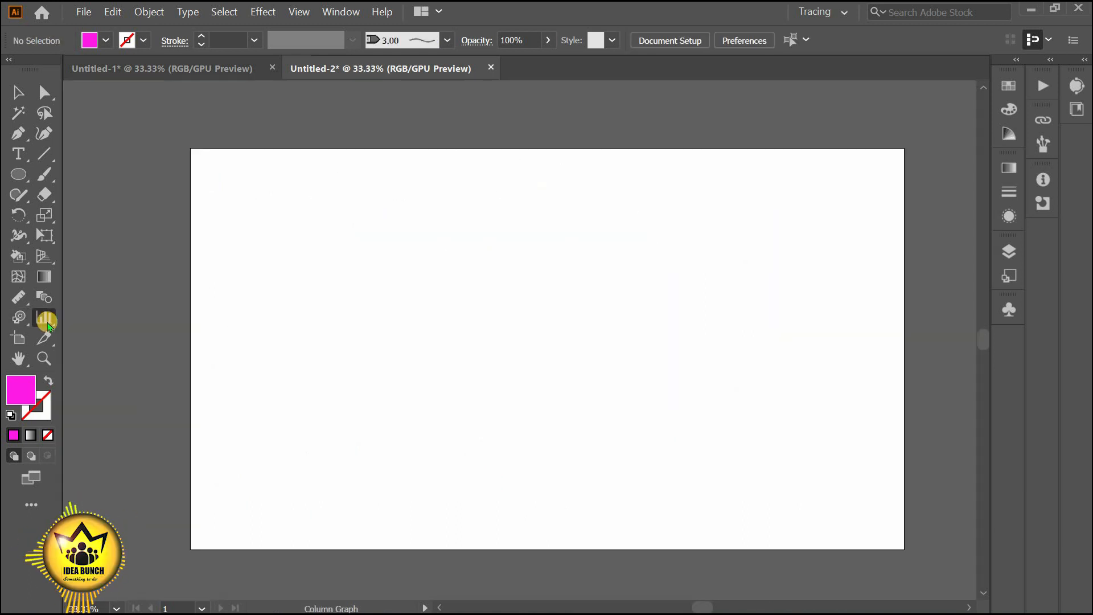
Step: Draw a column graph in the middle of the blank artboard and move its data window above the graph area
drag(48, 324, 317, 312)
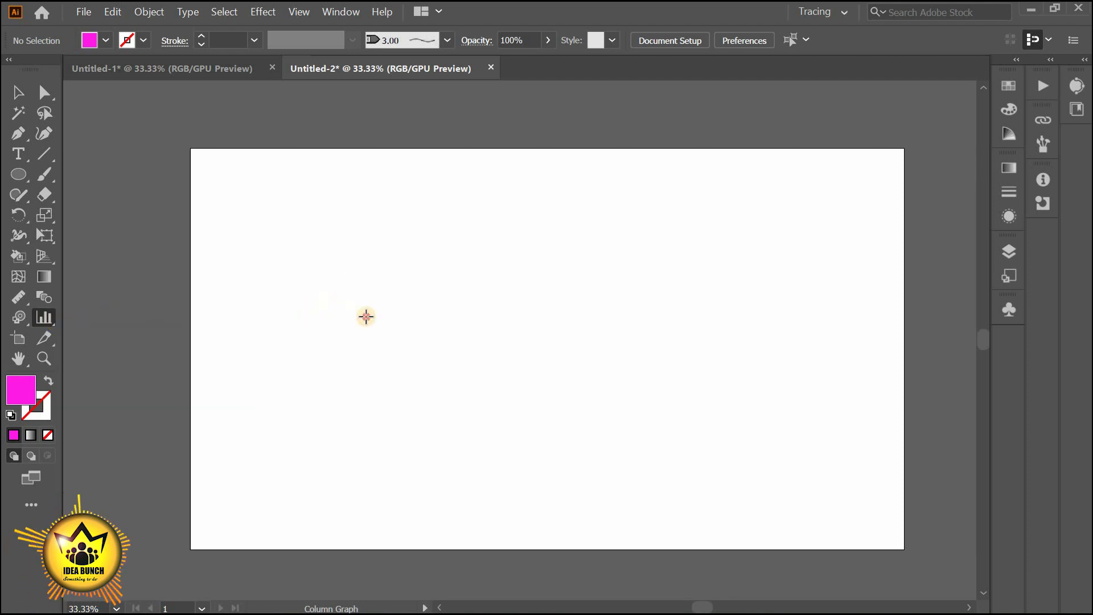
drag(429, 389, 703, 477)
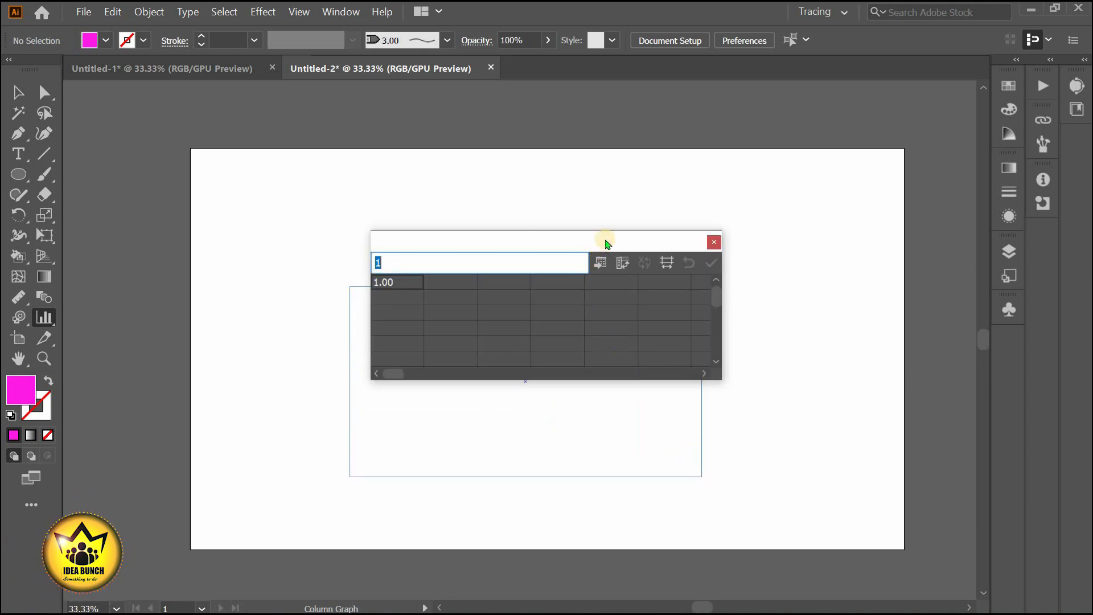
drag(606, 244, 634, 145)
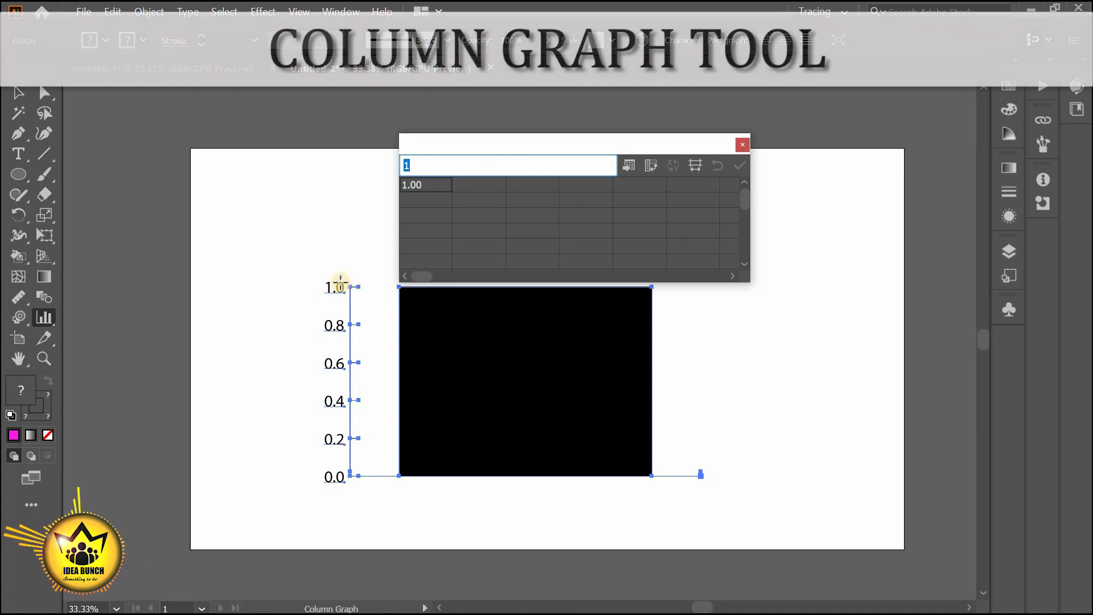
Step: Set the first cell of the column graph's data to 50
click(464, 198)
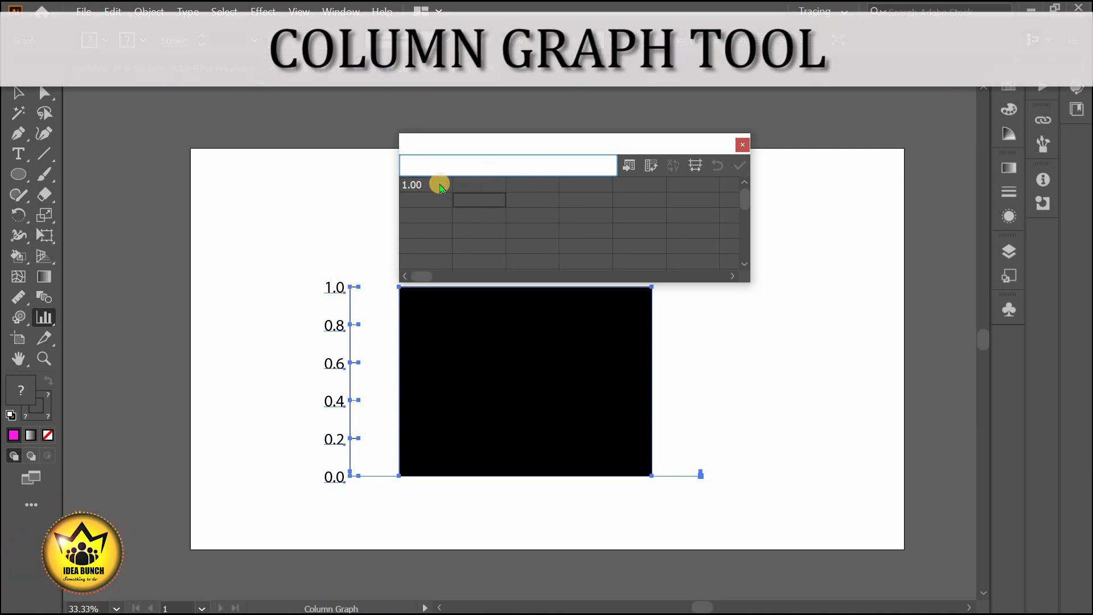
click(431, 184)
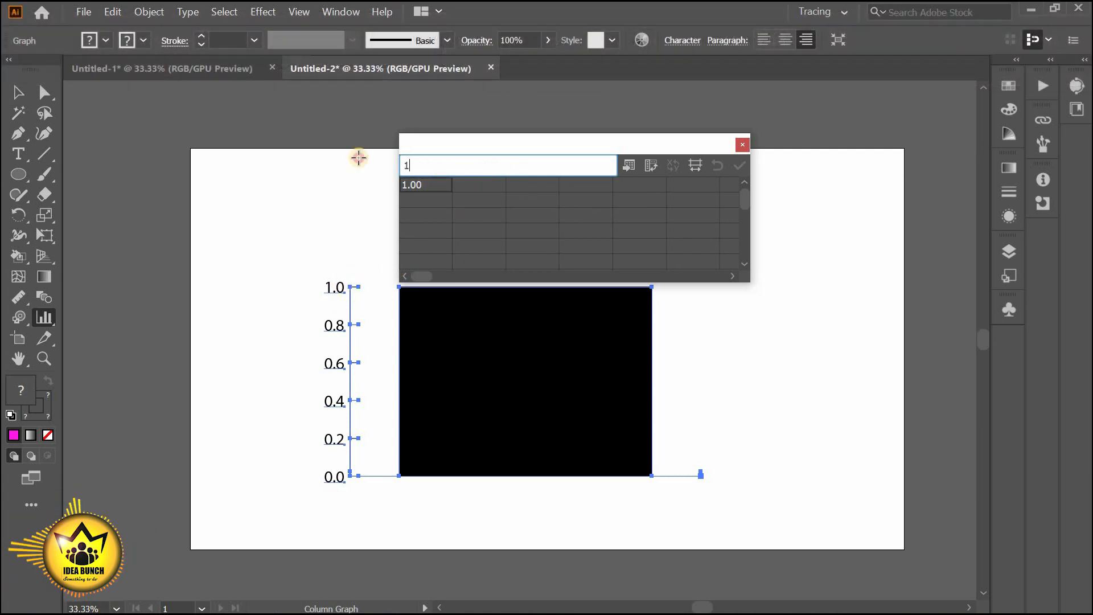
key(KP_Enter)
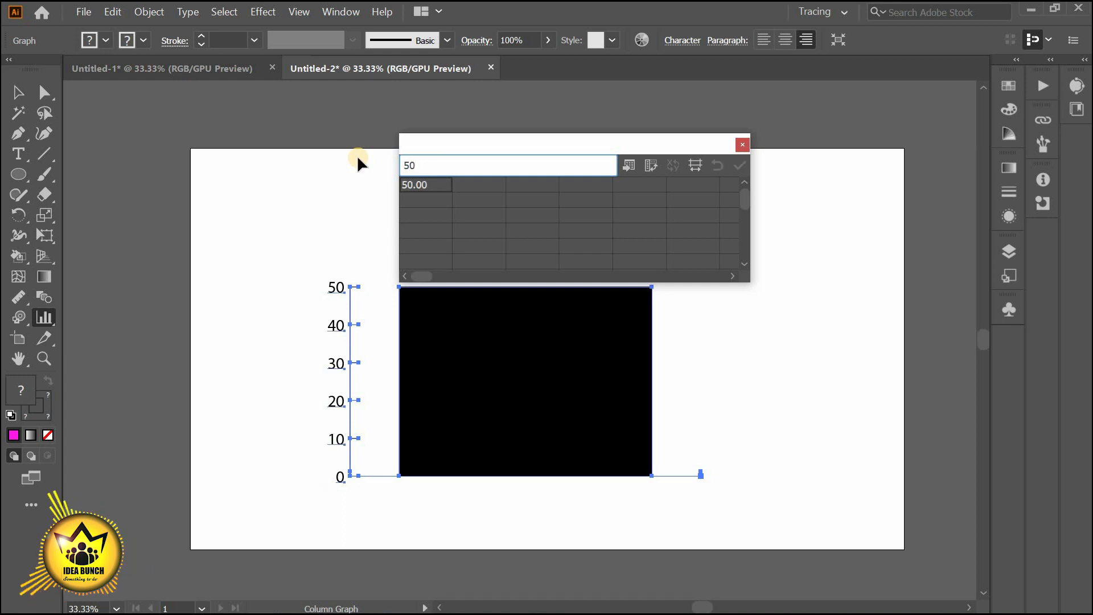
Step: Add the values 20, 10 and 2 below the first value in the column graph's data
click(464, 225)
click(437, 200)
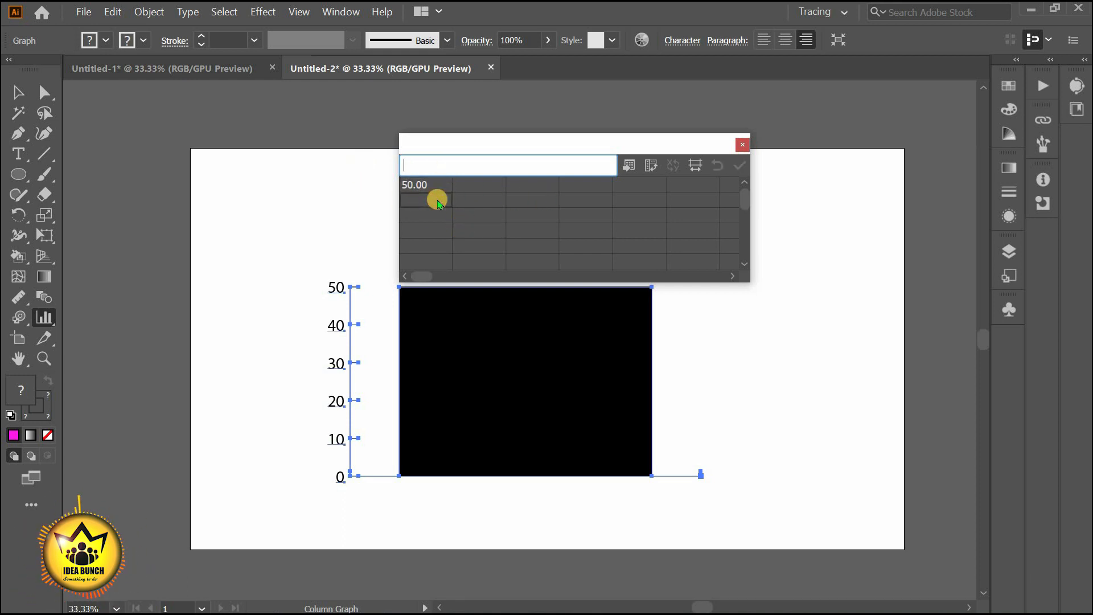
text(20)
key(KP_Enter)
click(442, 216)
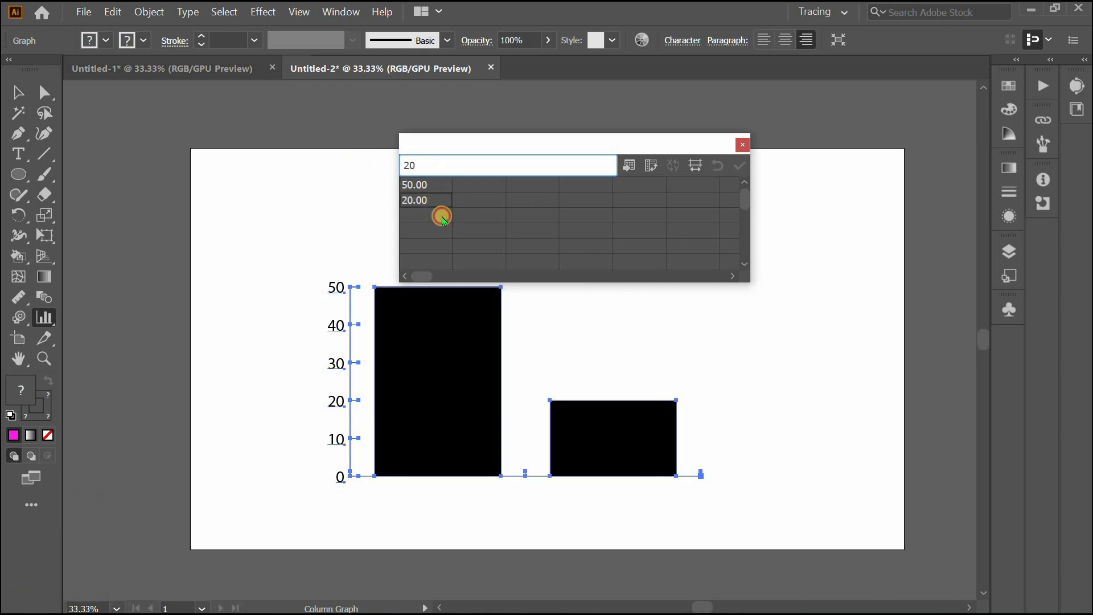
text(10)
key(KP_Enter)
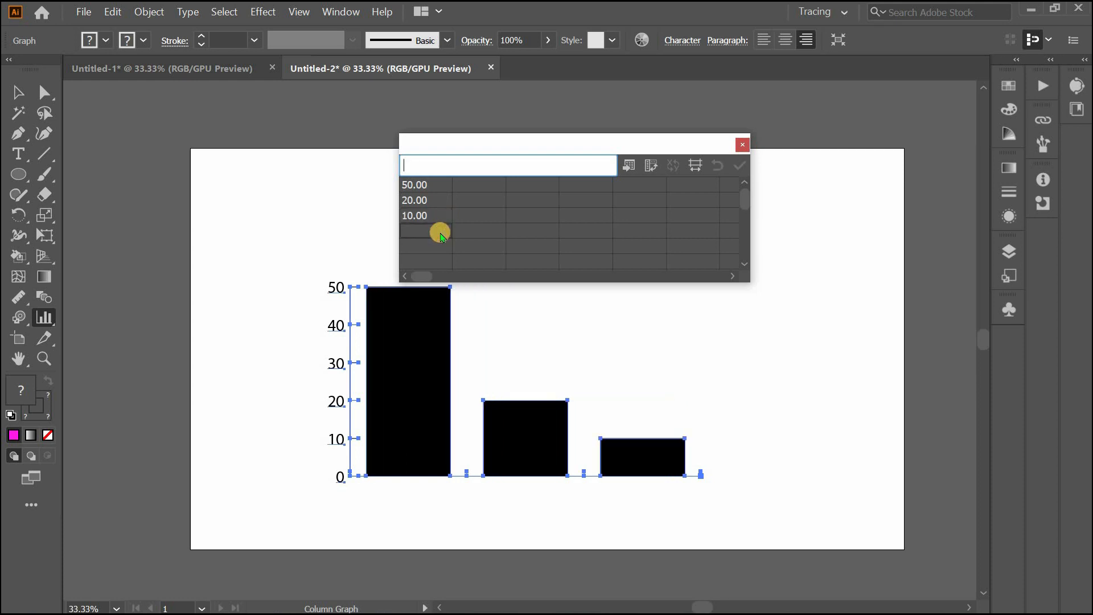
text(2)
key(KP_Enter)
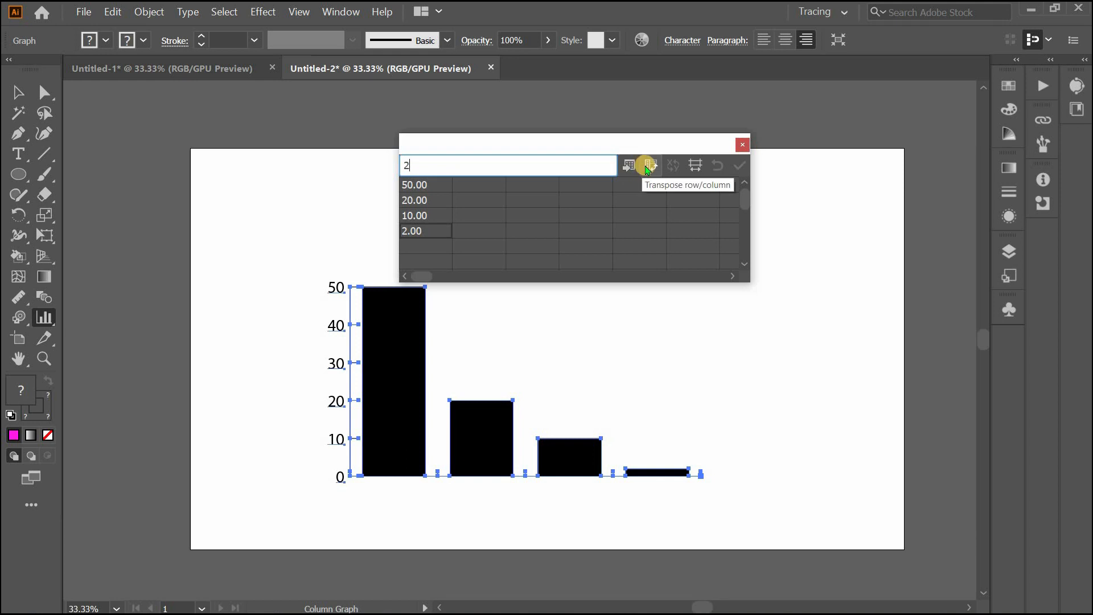
Step: Draw a stacked column graph above the shorter columns of the existing graph and move its data window clear of it
drag(44, 317, 89, 339)
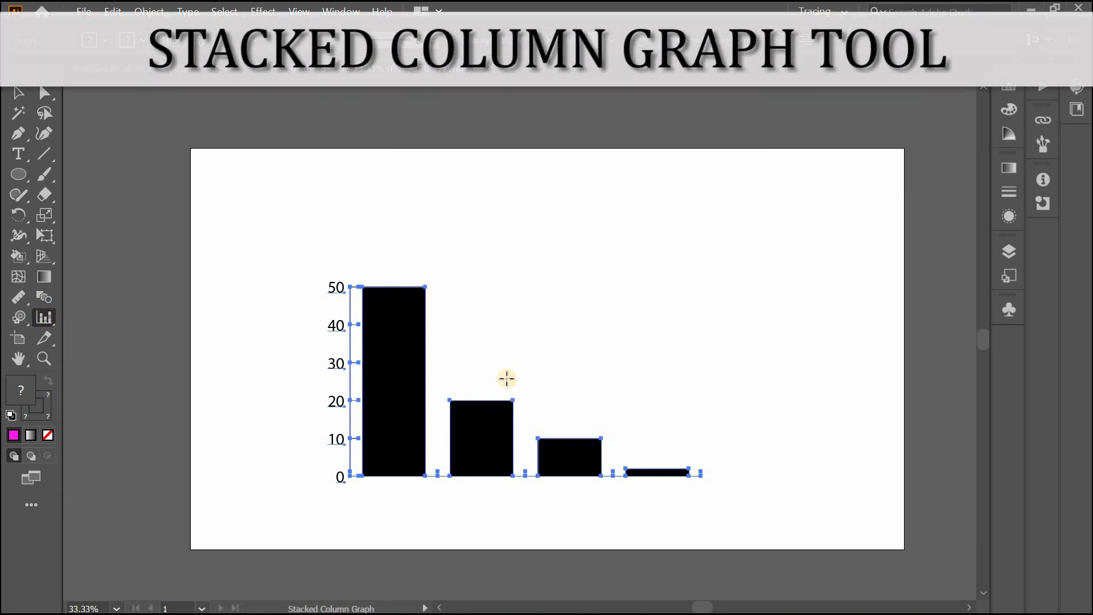
drag(569, 235, 815, 354)
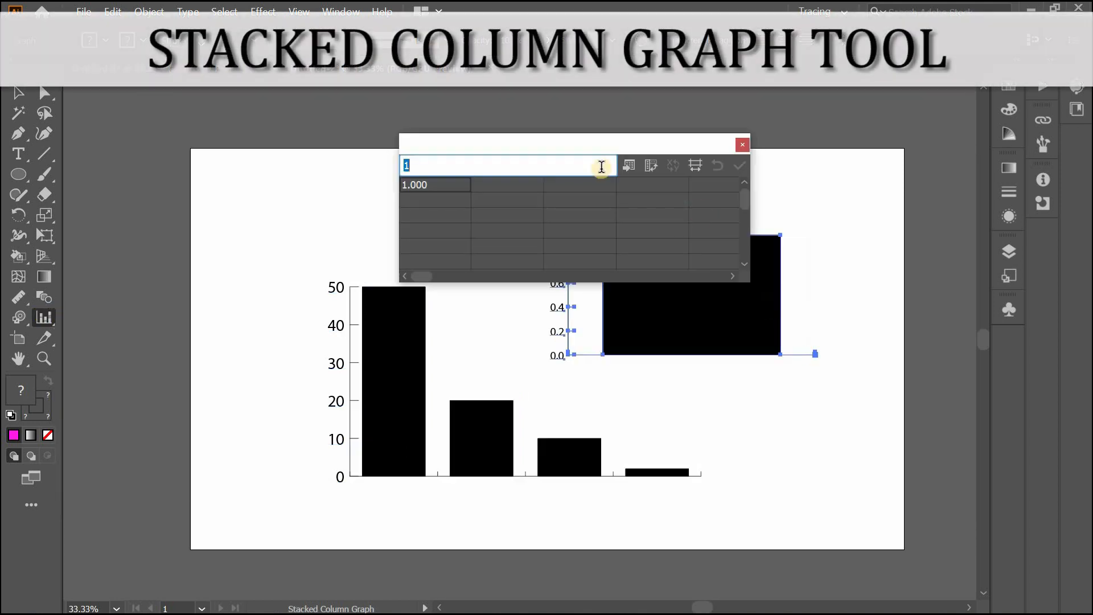
drag(468, 142, 306, 77)
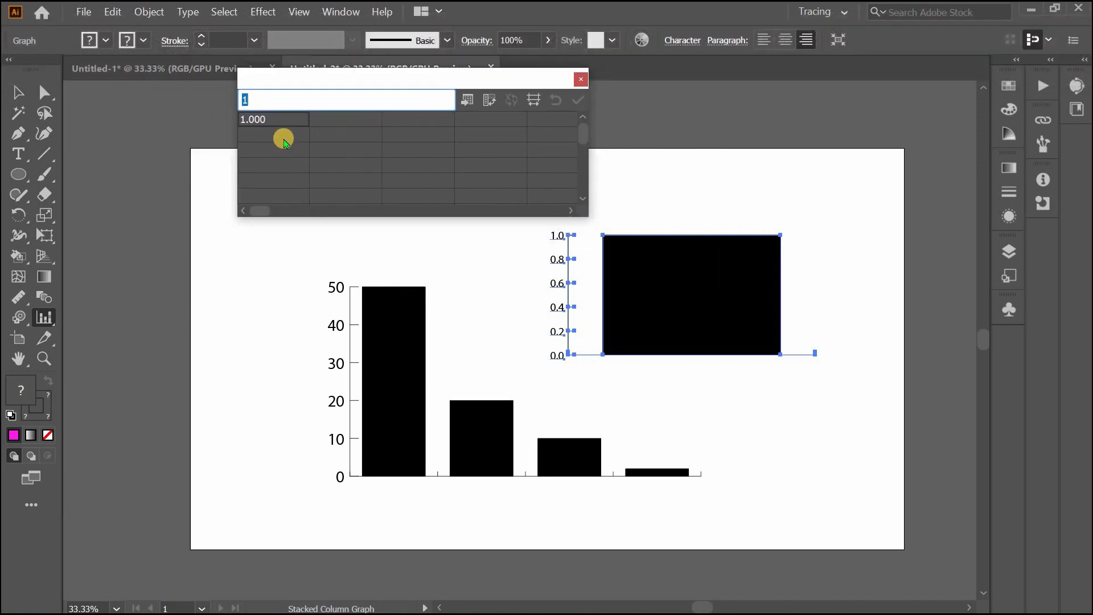
Step: Enter 2, 5 and 8 below the first value in the stacked column graph's data and close the data window
click(277, 136)
key(Return)
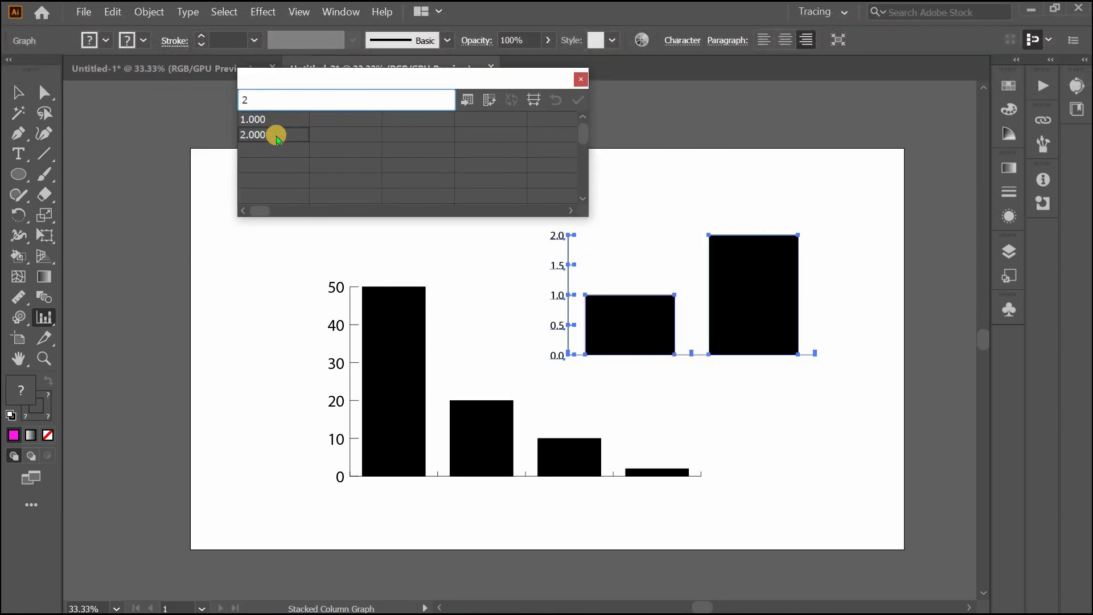
text(5)
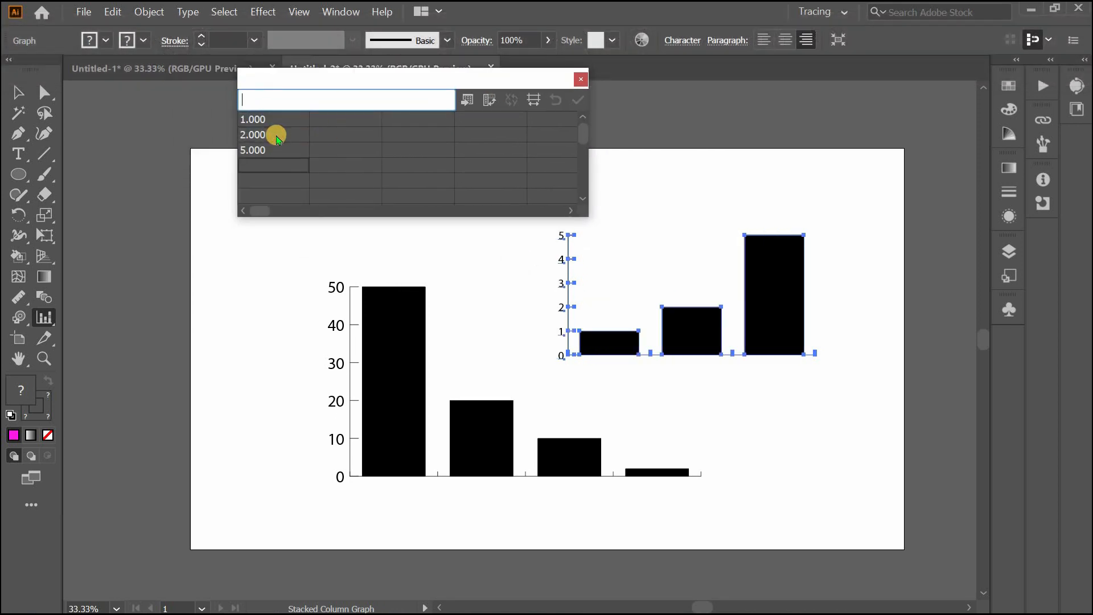
text(8)
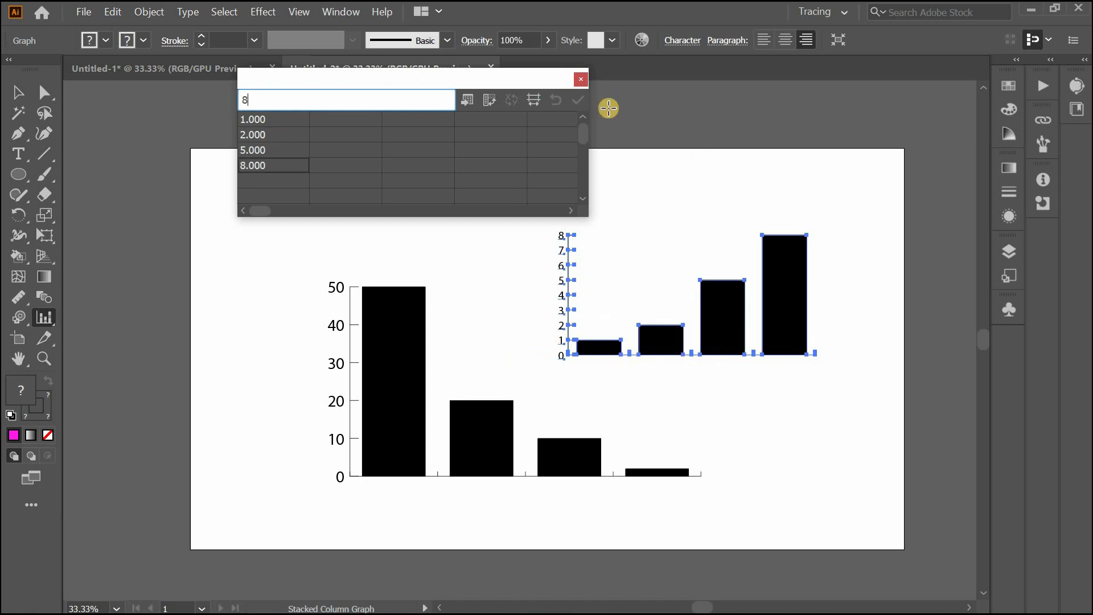
click(581, 79)
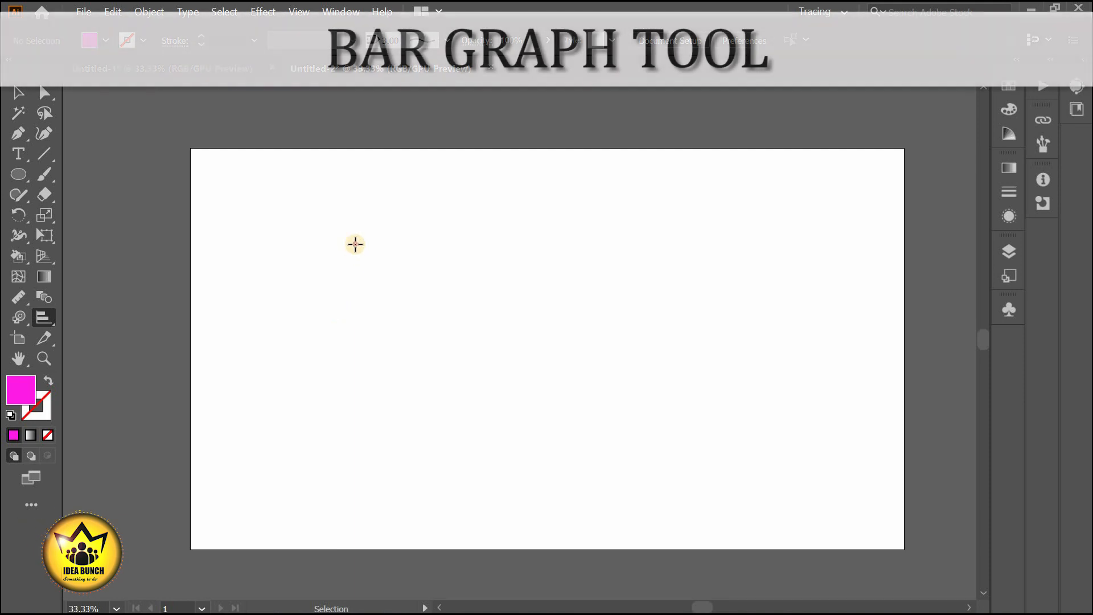
Step: Draw a bar graph in the middle of the blank artboard and set its second data value to 258
drag(355, 244, 670, 443)
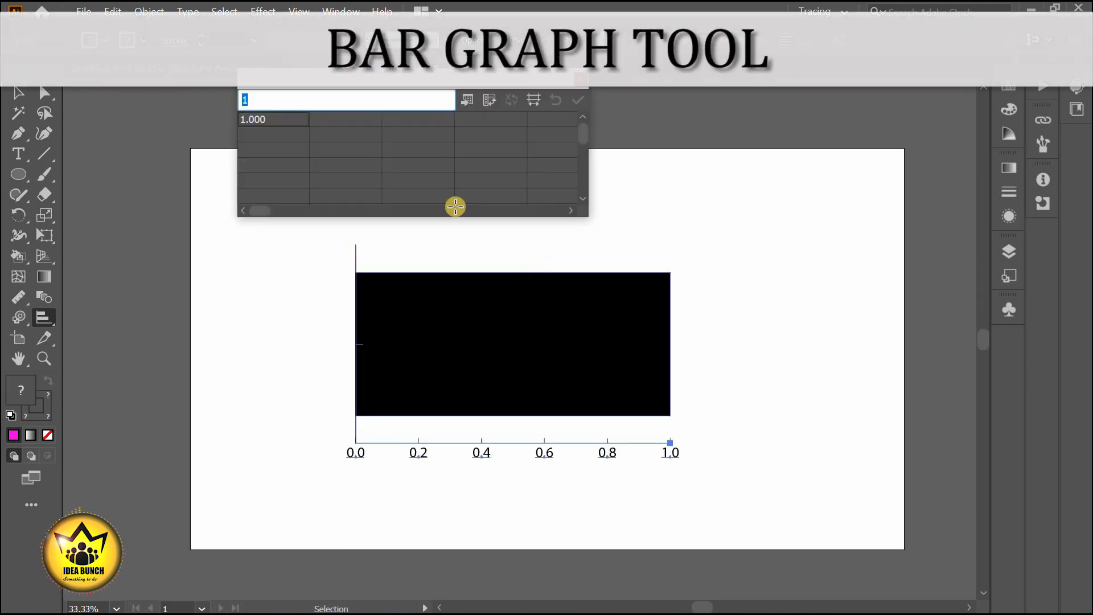
click(278, 131)
text(2)
key(KP_Enter)
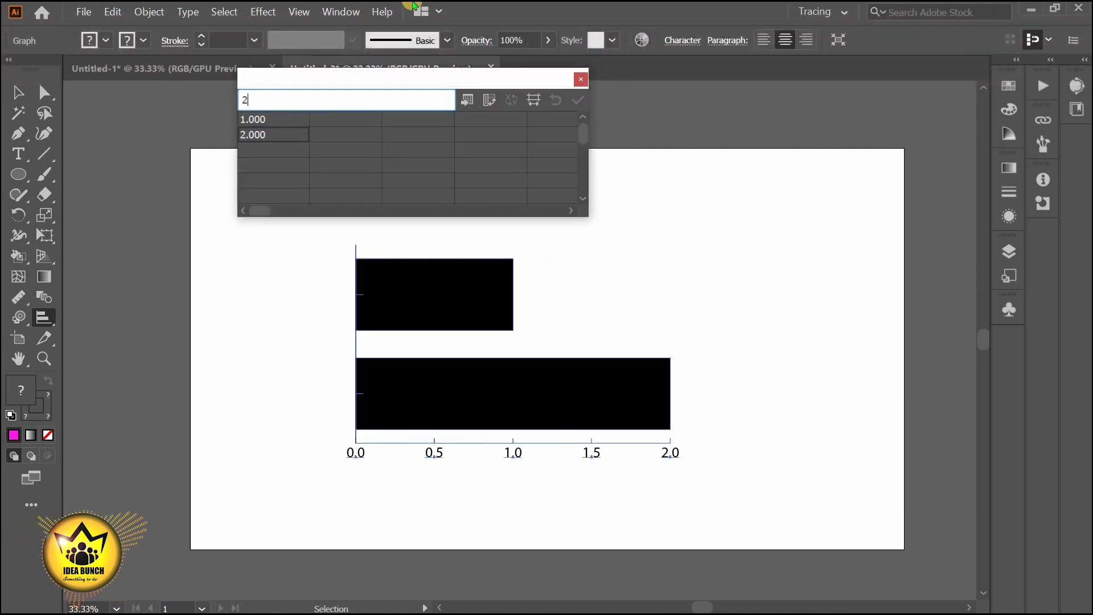
text(5)
key(Return)
text(8)
key(Return)
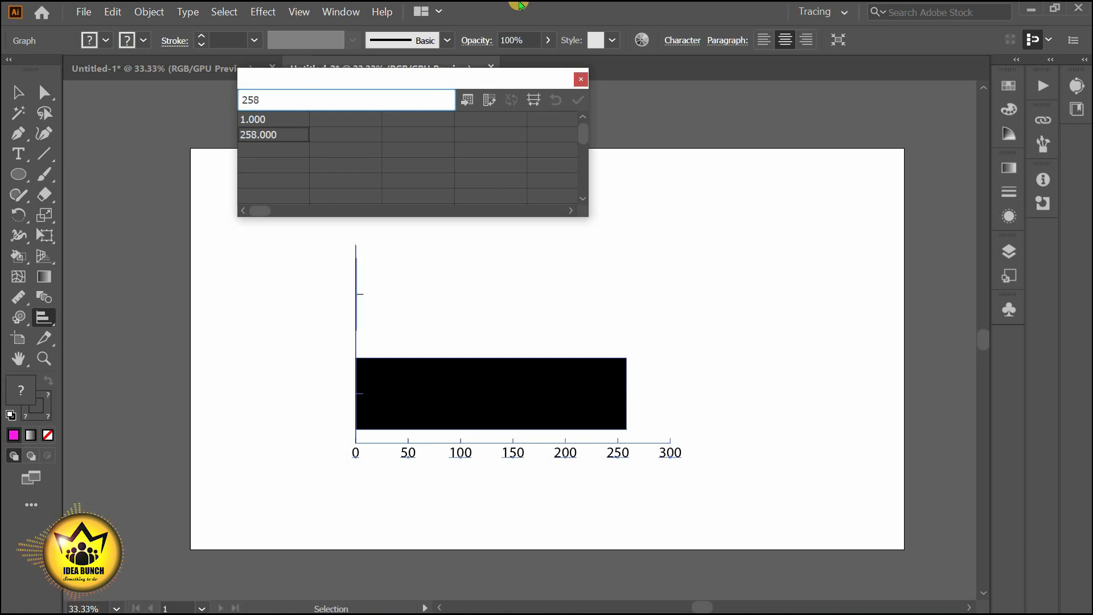
Step: Add the values 5, 8 and 150 below 258 in the bar graph's data
key(Return)
text(\)
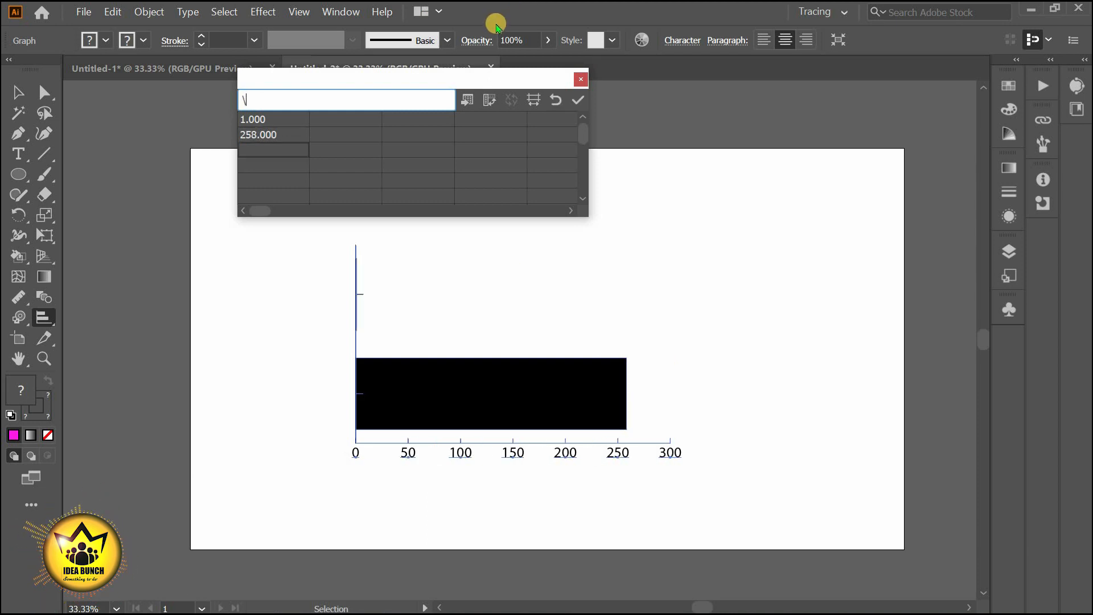
key(Return)
text(5)
key(Return)
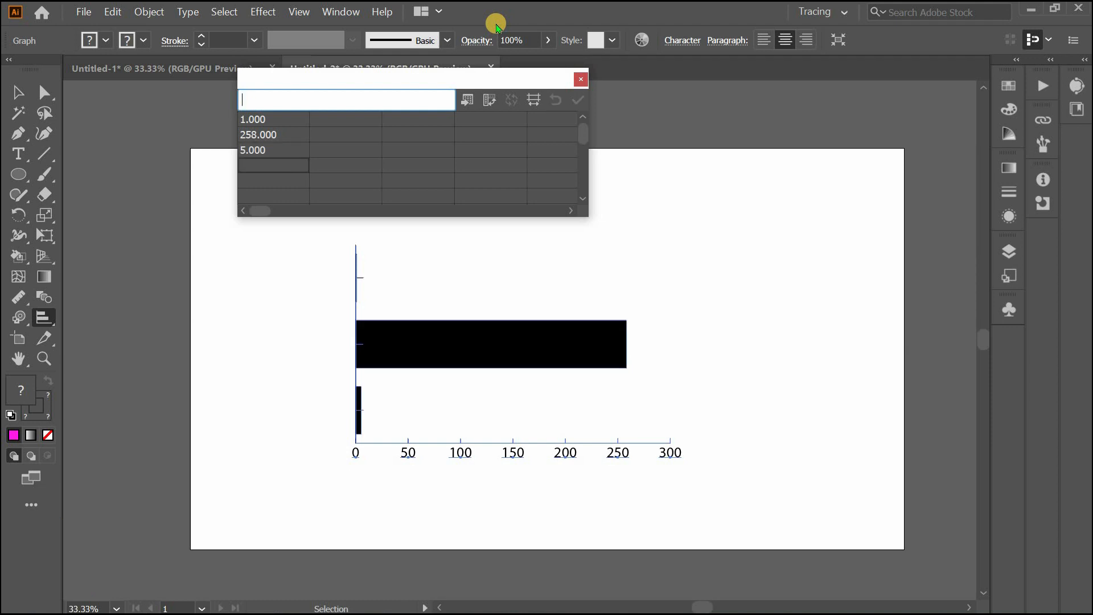
text(8)
key(Return)
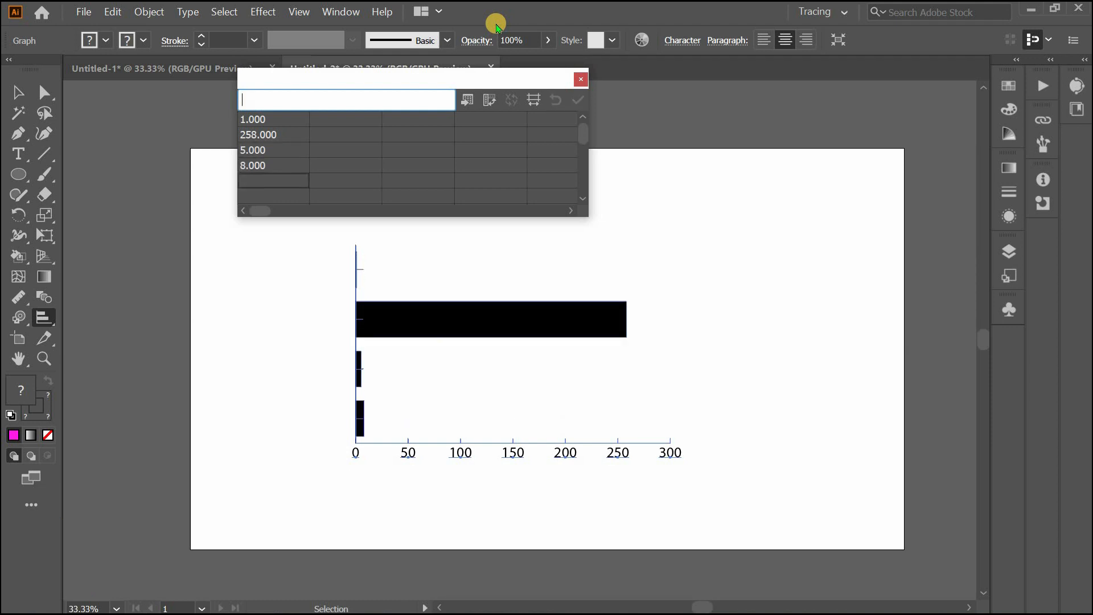
key(Return)
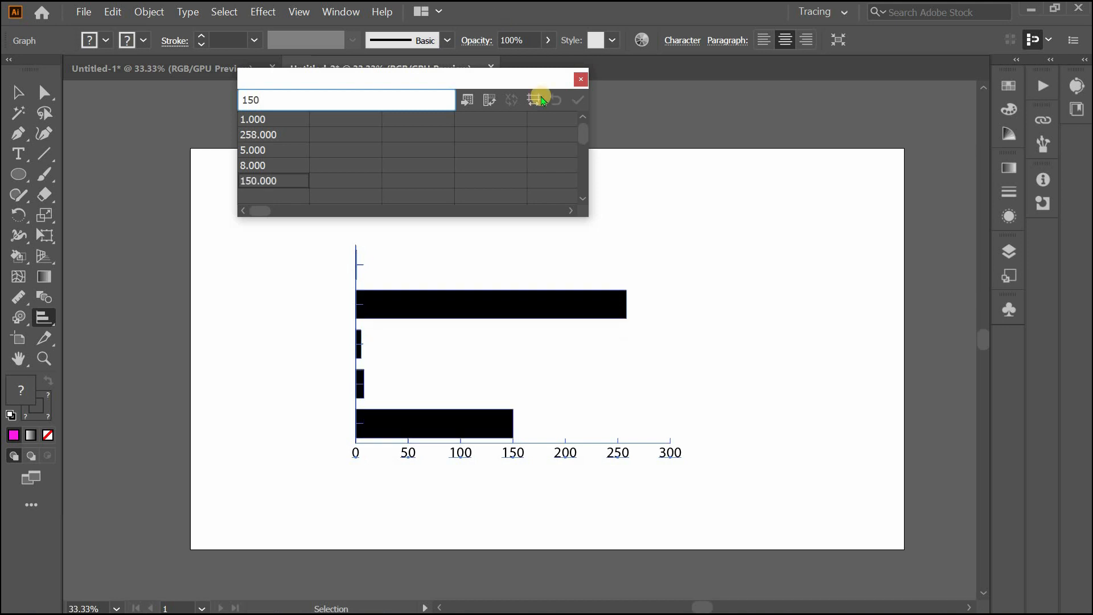
Step: Close the graph data window, then select the bar graph and delete it
click(579, 79)
mouse_move(678, 172)
mouse_down()
mouse_move(673, 188)
mouse_move(220, 539)
mouse_move(286, 485)
mouse_up()
key(BackSpace)
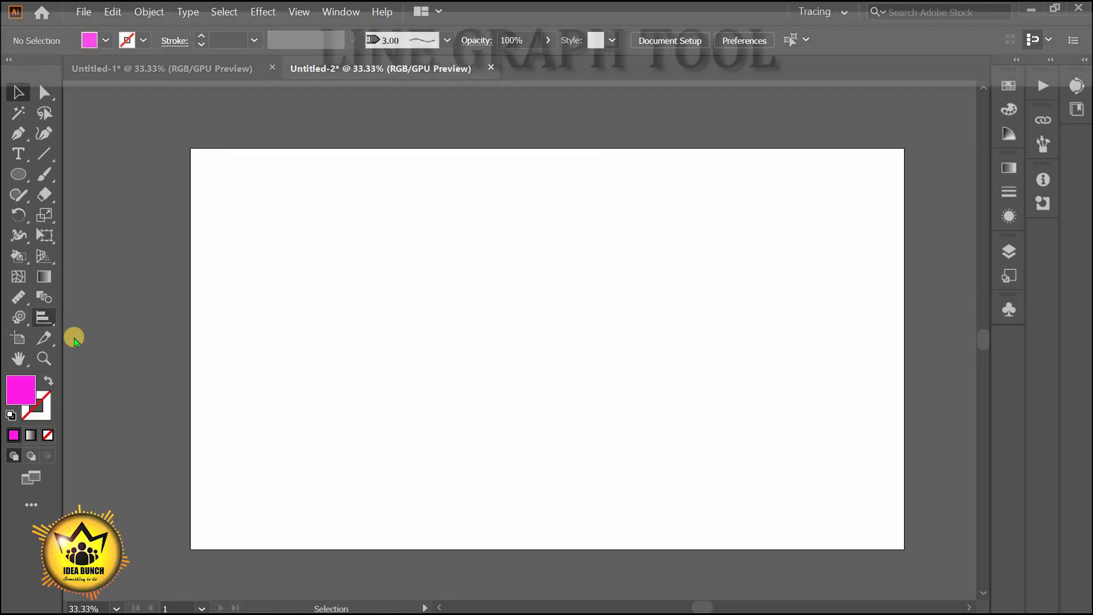
Step: Activate the Line Graph tool and draw a line graph in the middle of the empty artboard
click(43, 317)
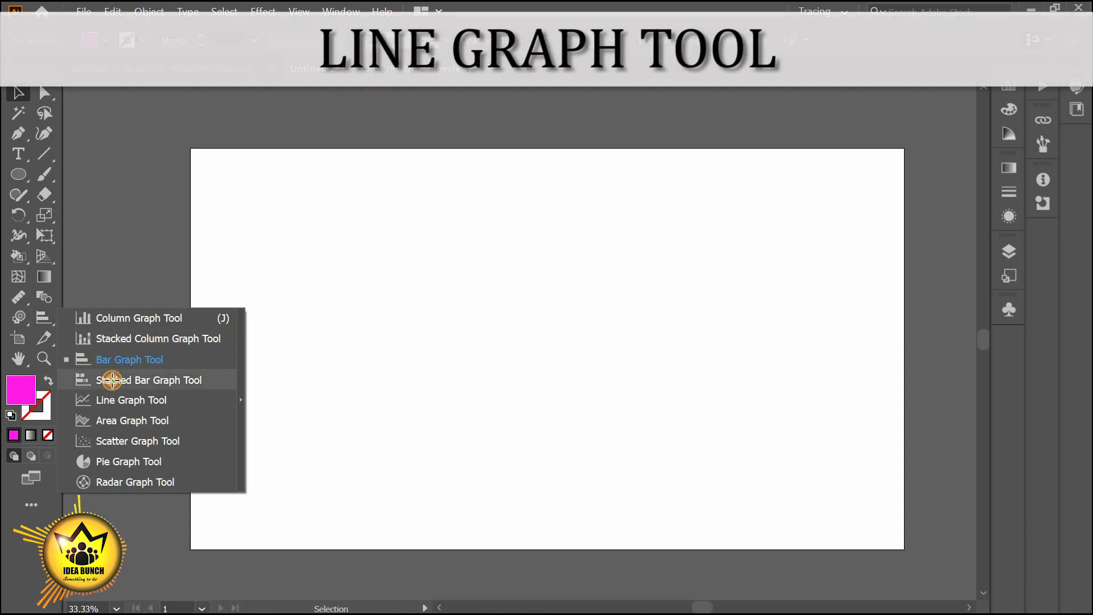
click(113, 380)
click(50, 317)
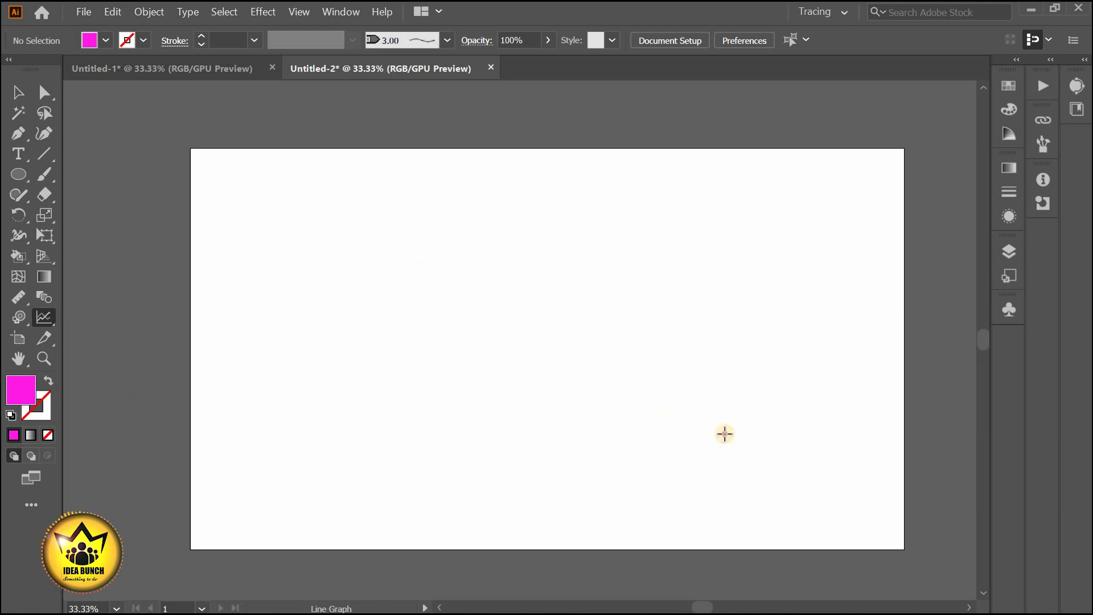
drag(413, 258, 753, 453)
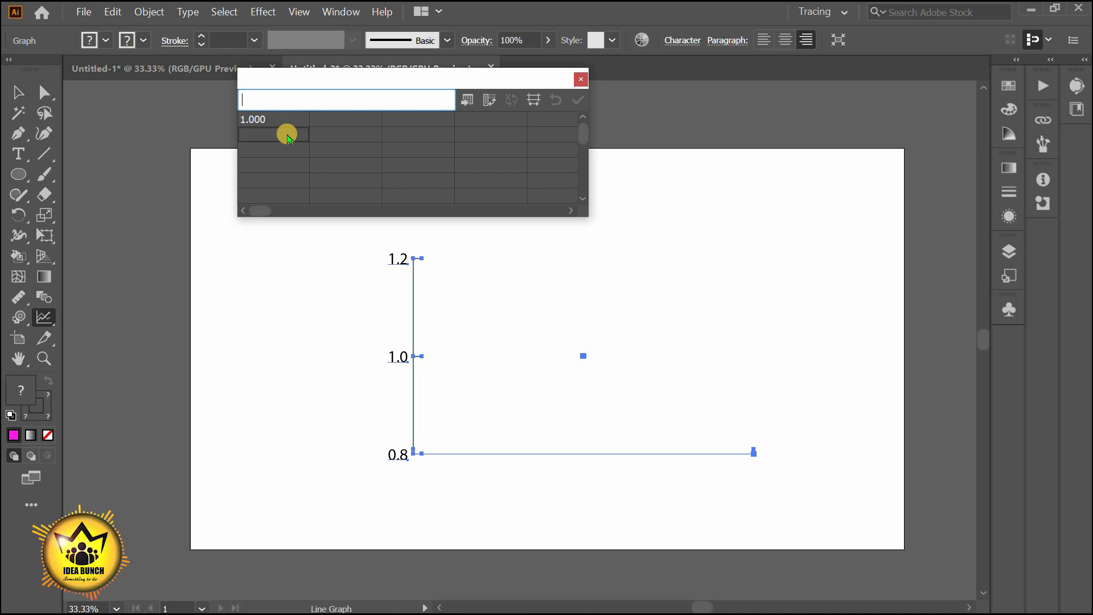
Step: Enter 2, 5 and 4 below the first value in the line graph's data
key(Return)
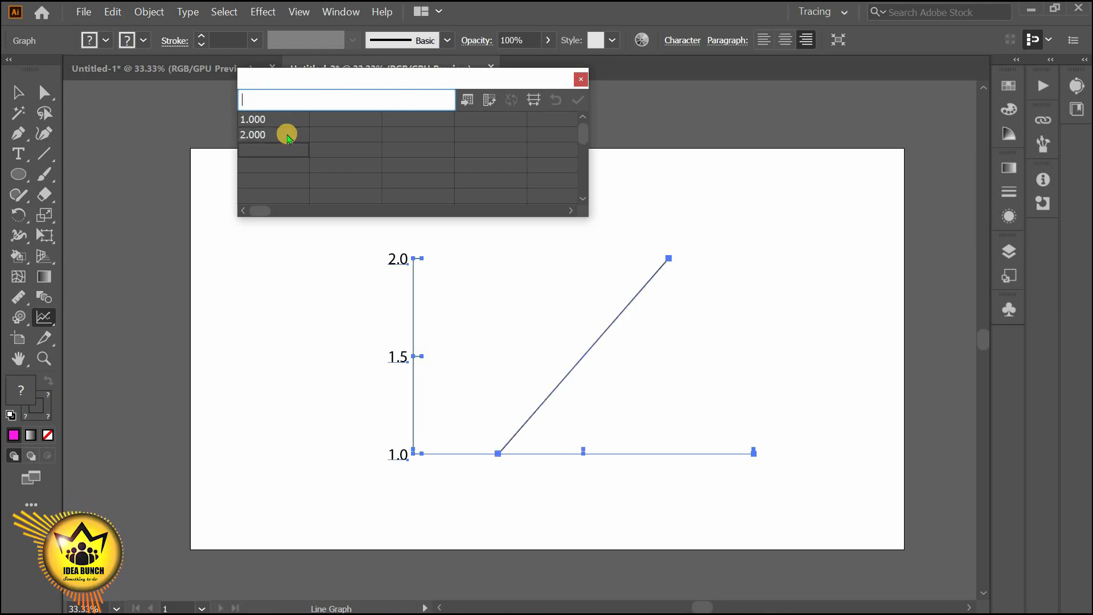
text(5)
key(Return)
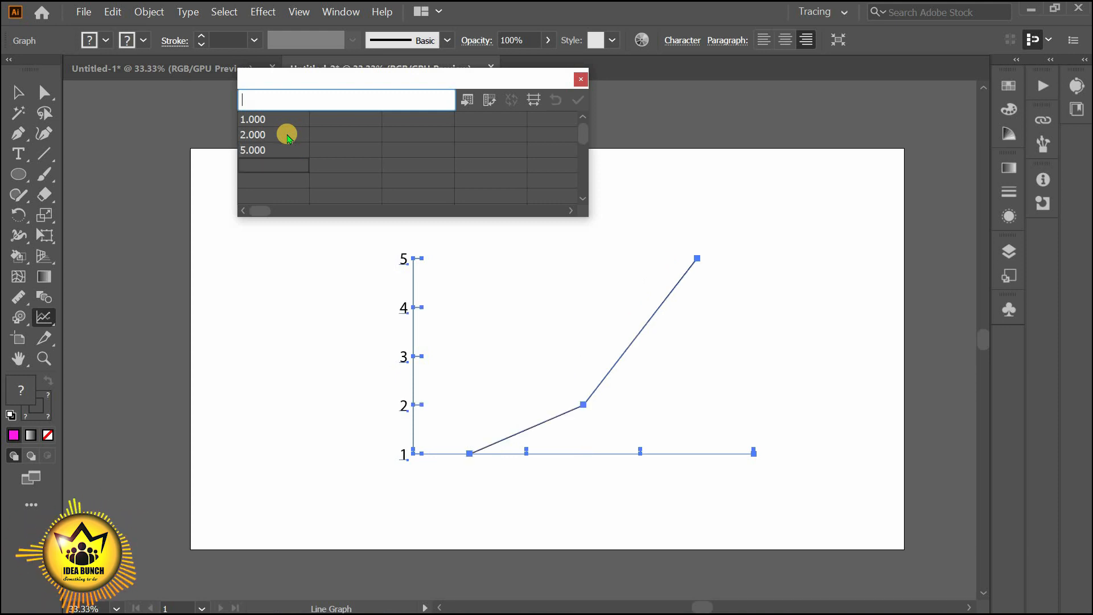
key(Return)
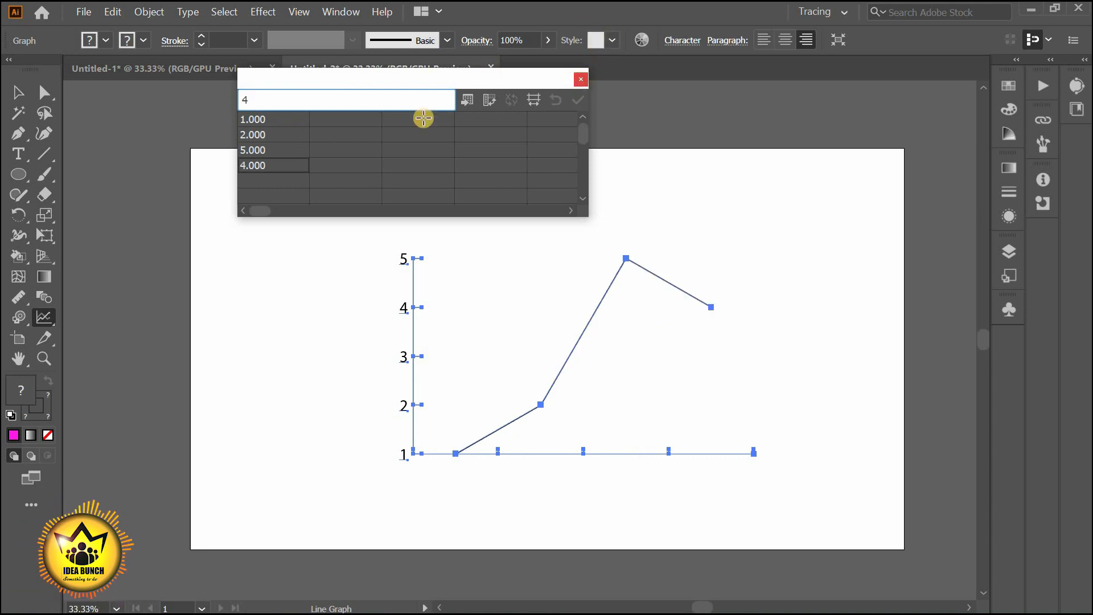
Step: Draw an area graph over the line graph and enter 5, 5 and 4 as its first data values
click(43, 320)
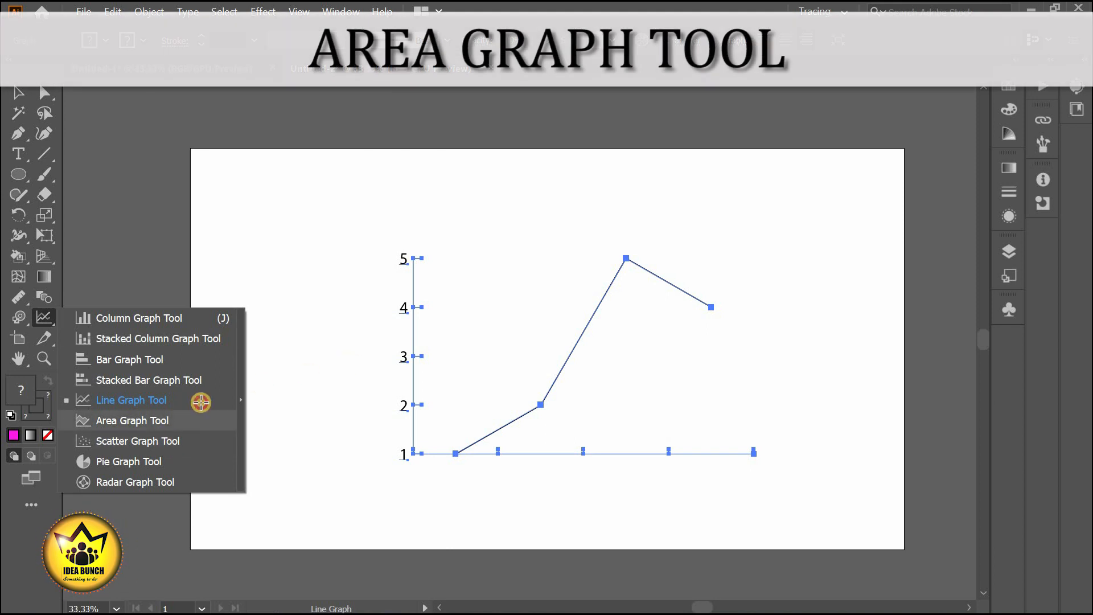
click(200, 420)
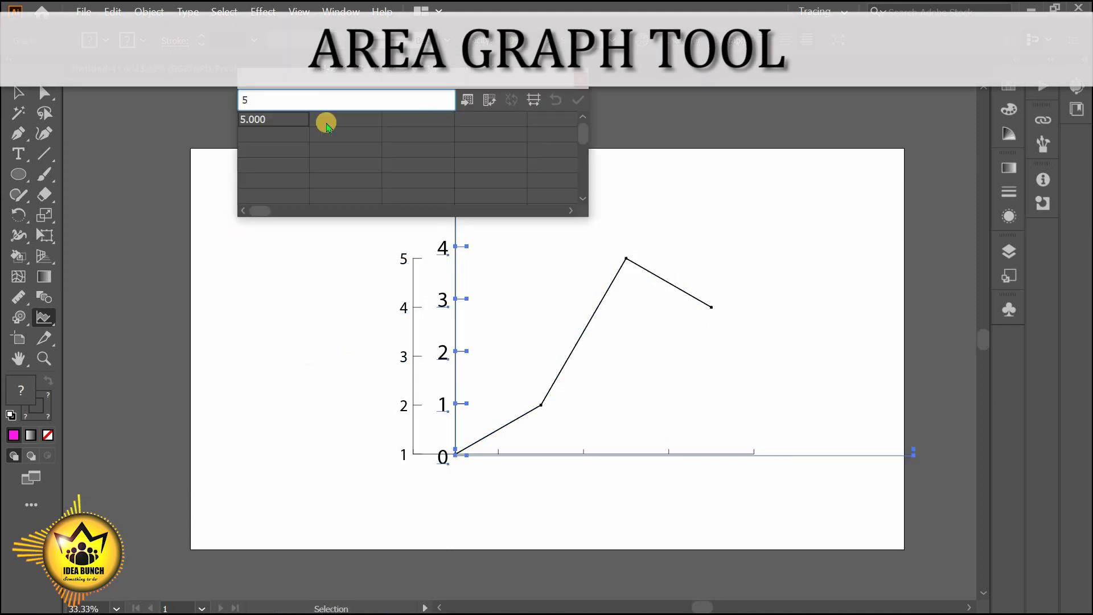
text(5)
key(Return)
text(4)
key(Return)
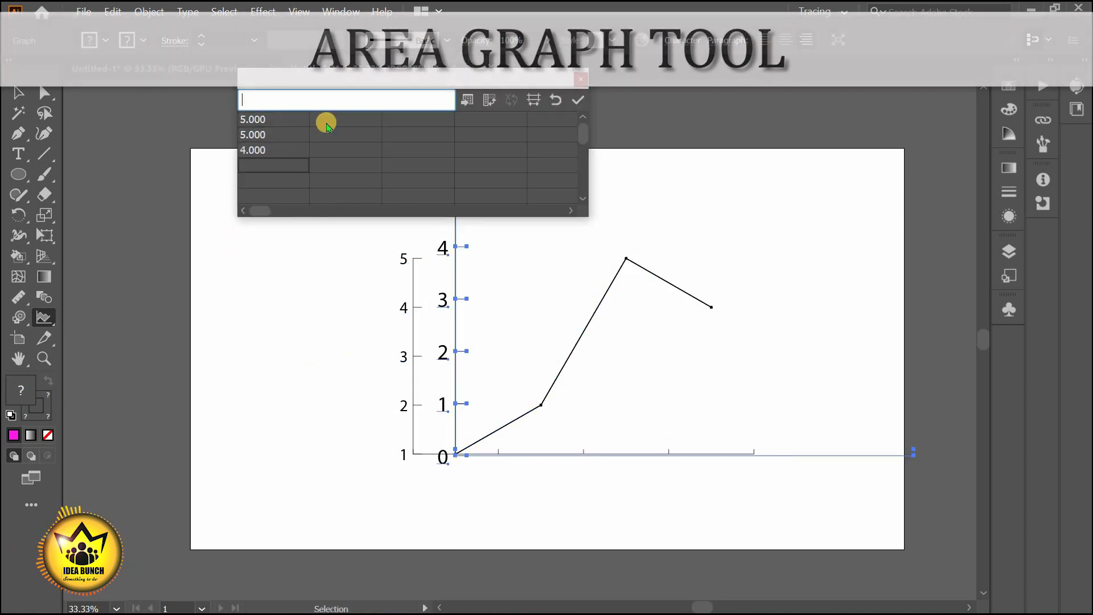
Step: Add 7, 9, 8 and 6 to the area graph's data, apply the data and close its window
text(7)
key(Return)
text(9)
key(Return)
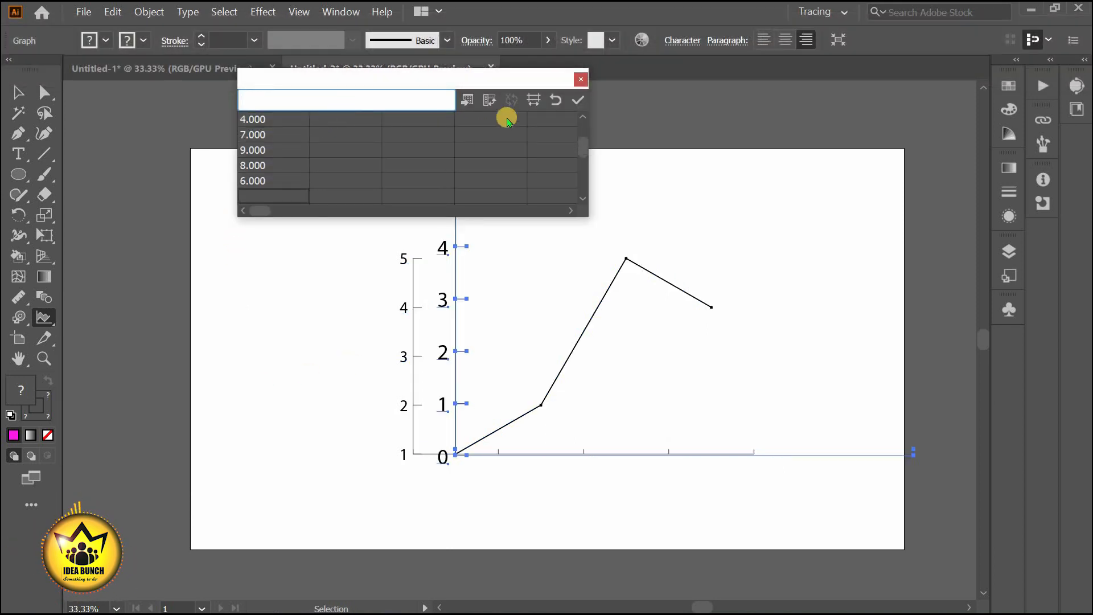
click(578, 100)
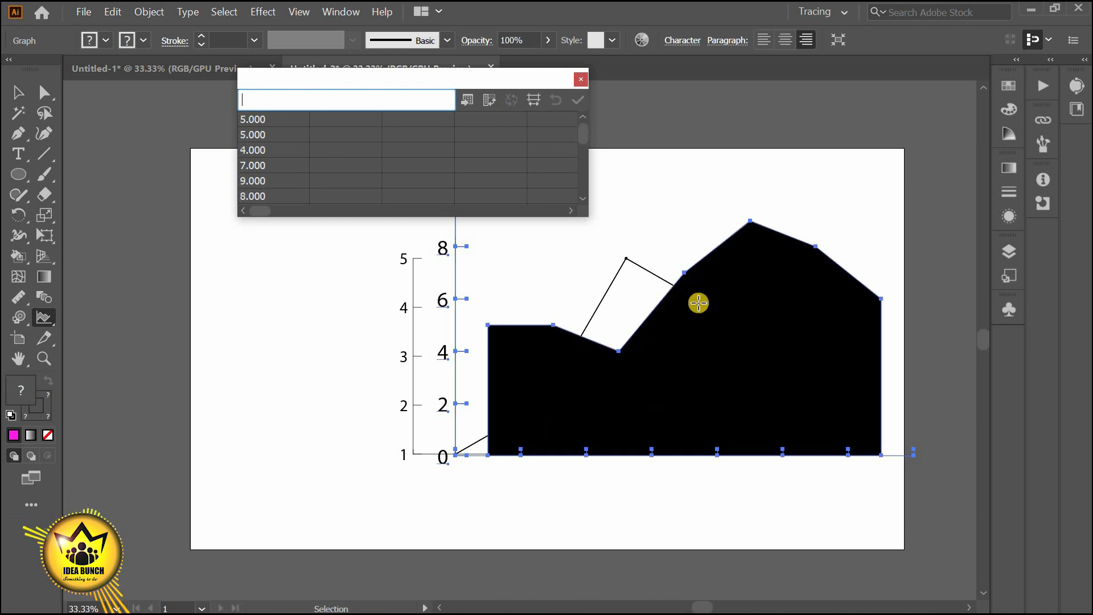
click(580, 79)
Step: Select the line graph and the area graph and delete both from the artboard
click(19, 93)
click(395, 303)
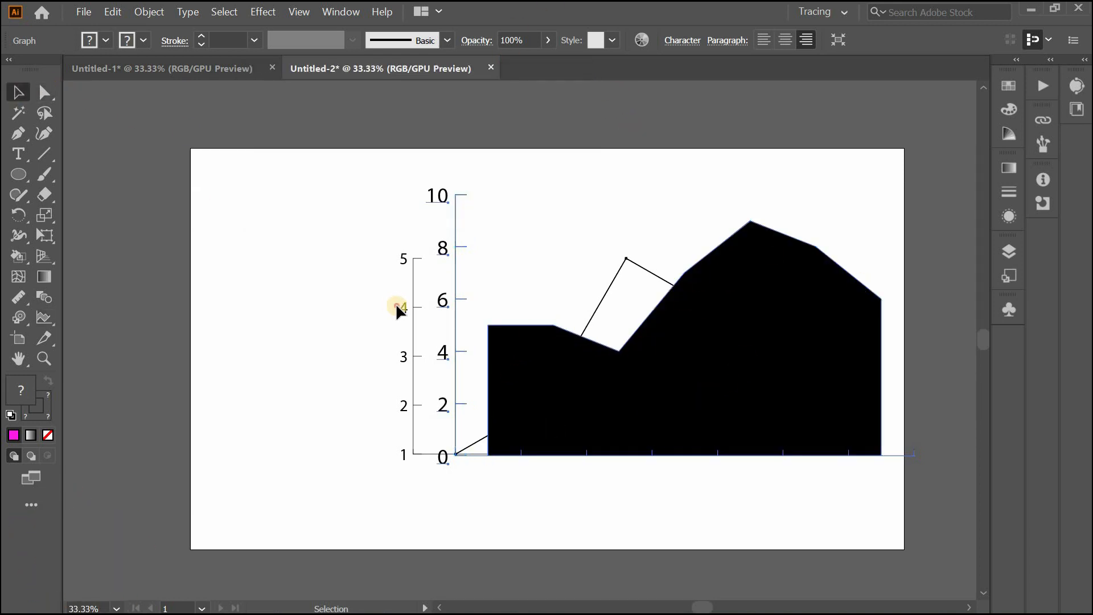
drag(407, 311, 384, 372)
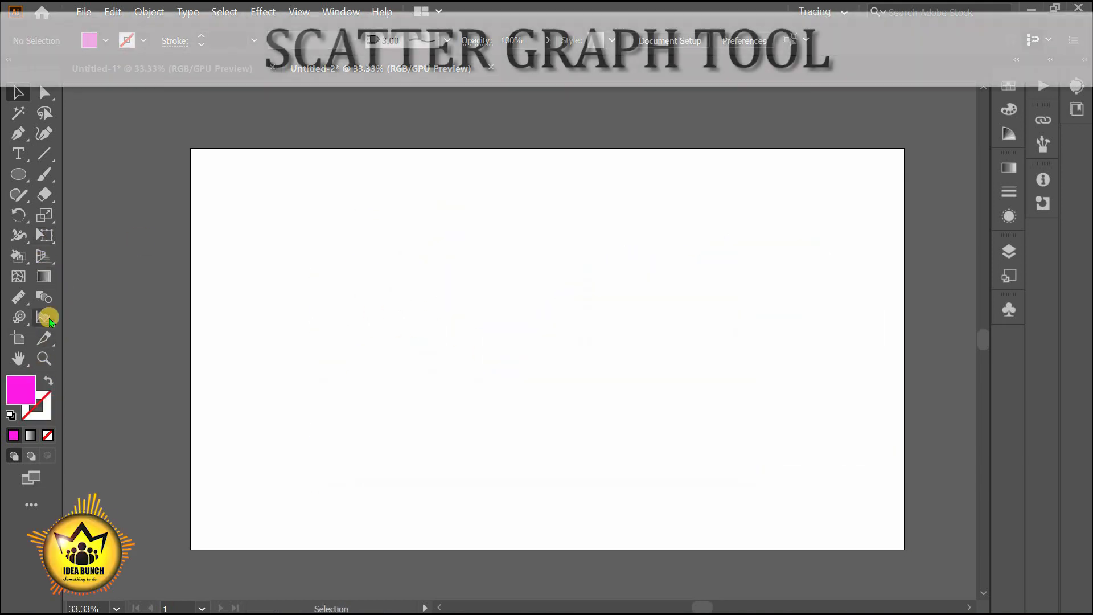
Step: Draw a scatter graph on the empty artboard and enter 2 and 4 below its first data value
click(44, 317)
click(189, 443)
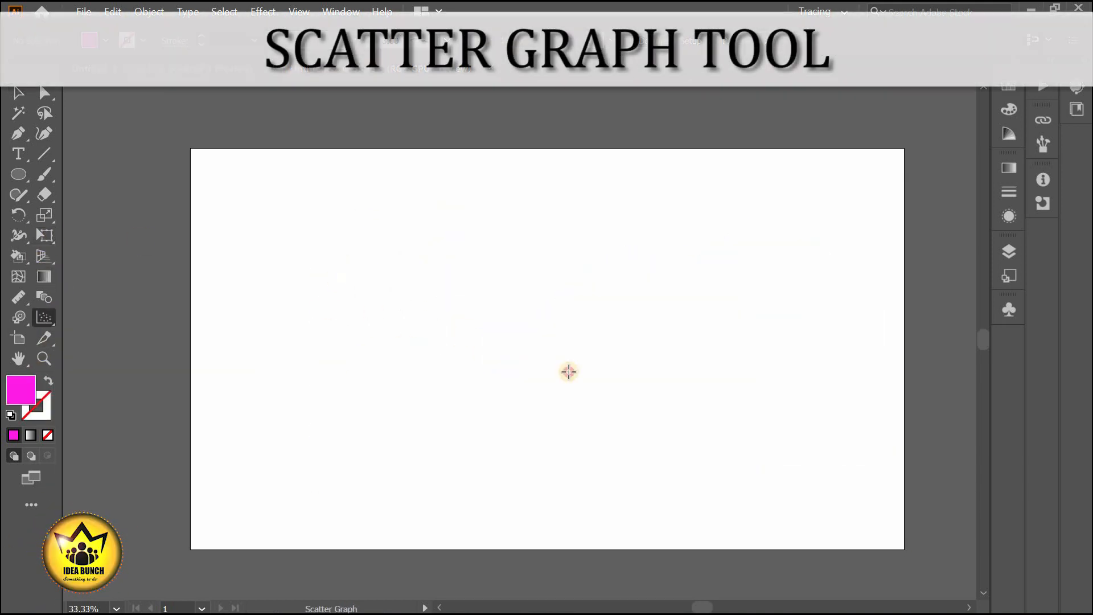
drag(344, 264, 646, 442)
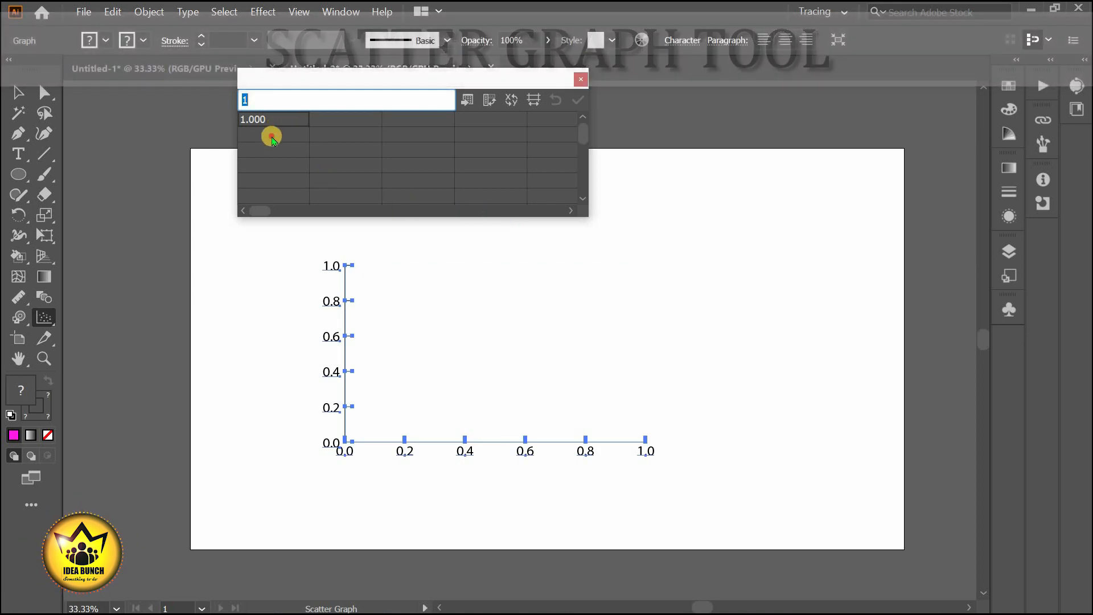
click(271, 135)
text(4)
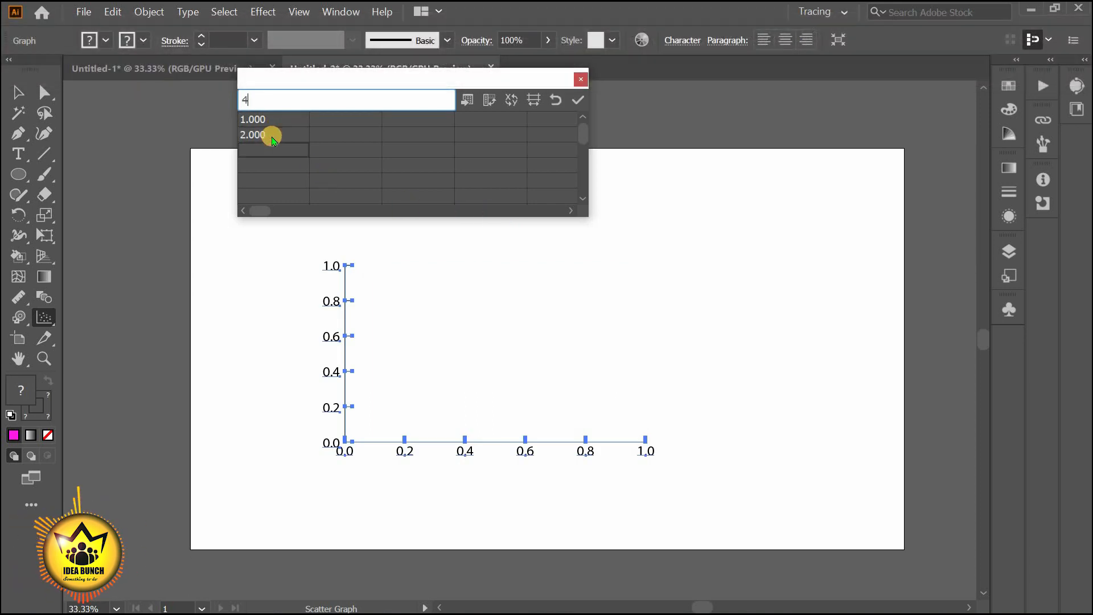
Step: Add 5, 2, 5 and 8 to the scatter graph's data, apply the data and close its window
key(Return)
text(5)
key(Return)
text(2)
key(Return)
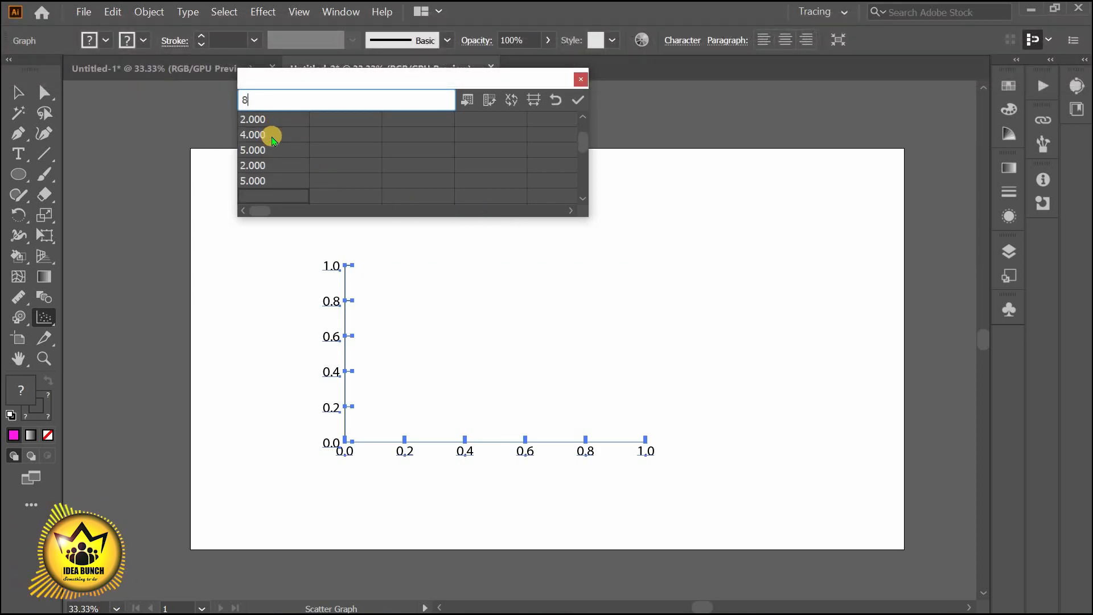
key(Return)
click(577, 100)
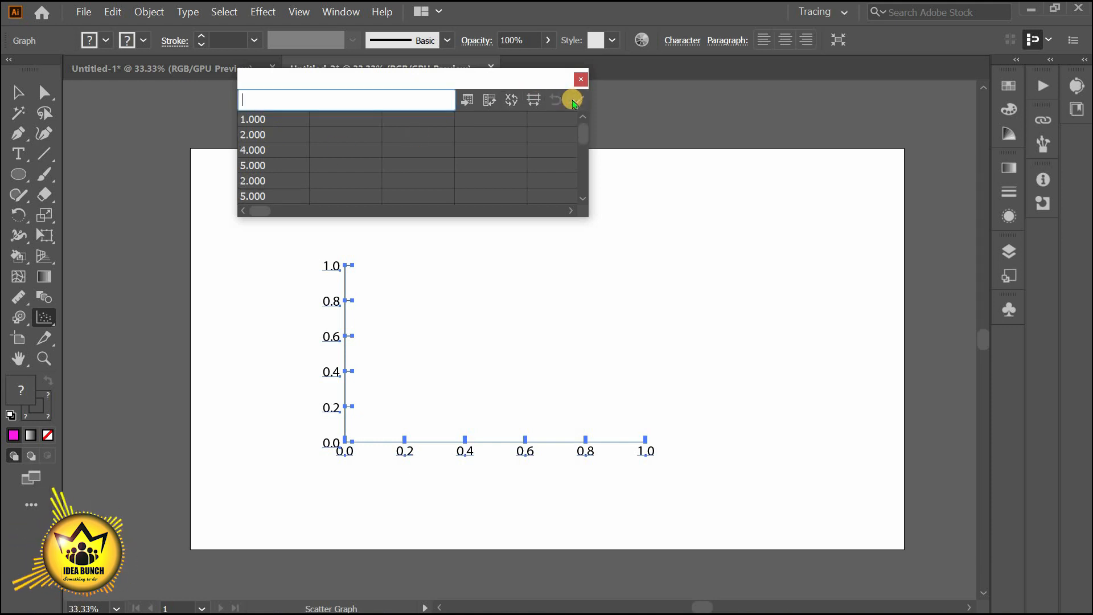
click(580, 80)
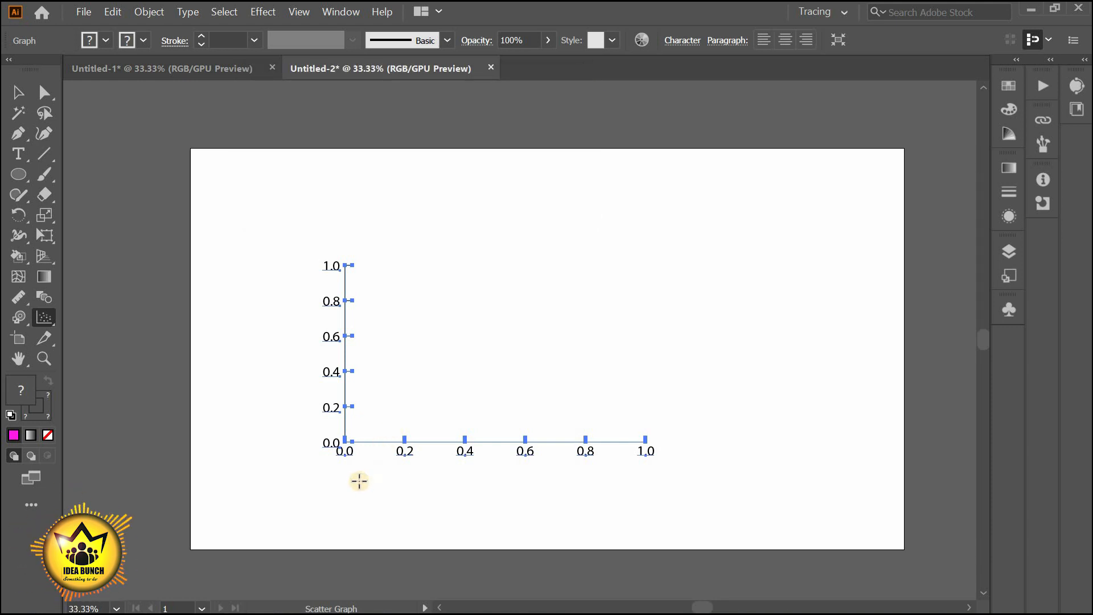
Step: View the scatter graph's axes up close and delete the graph from the artboard
scroll(360, 417, up, 3)
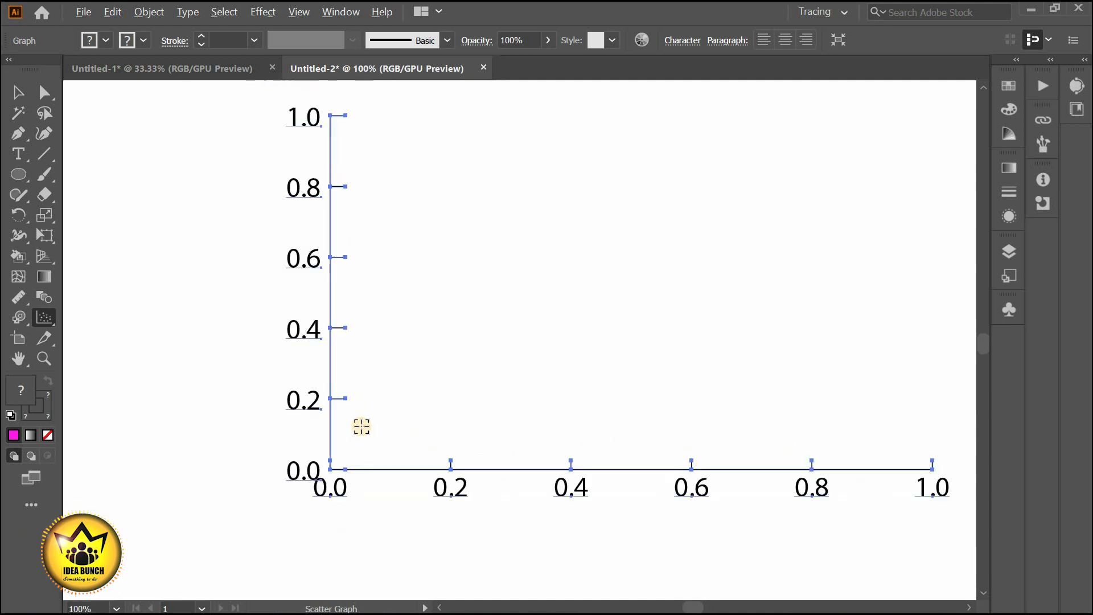
scroll(361, 427, down, 4)
key(ctrl+plus)
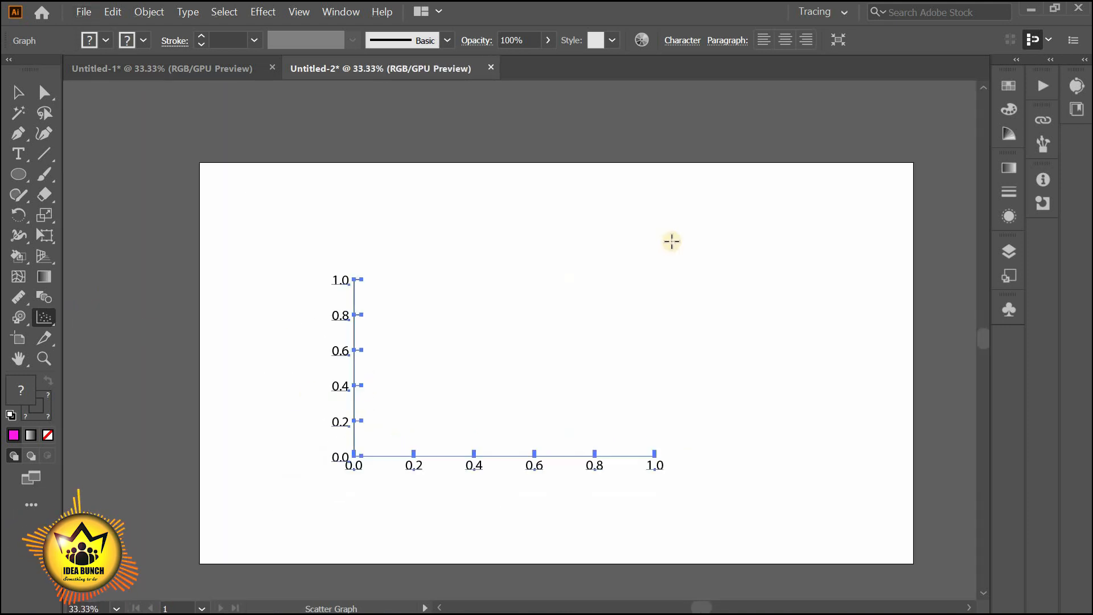
click(18, 91)
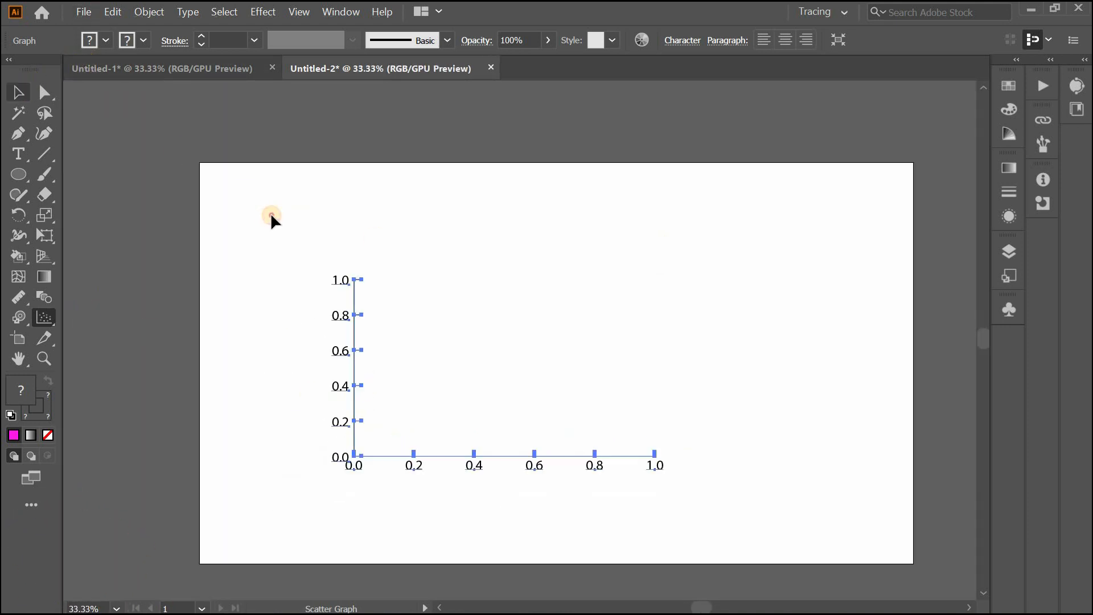
click(769, 531)
key(Delete)
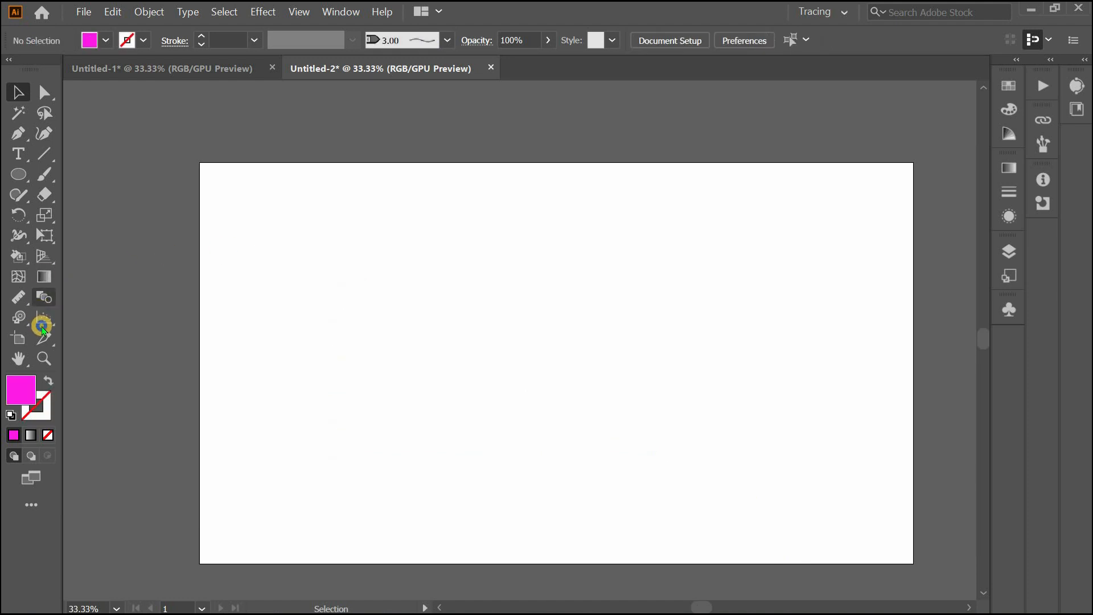
Step: Draw a pie graph in the middle of the artboard and enter 4 below its first data value
click(43, 320)
click(181, 460)
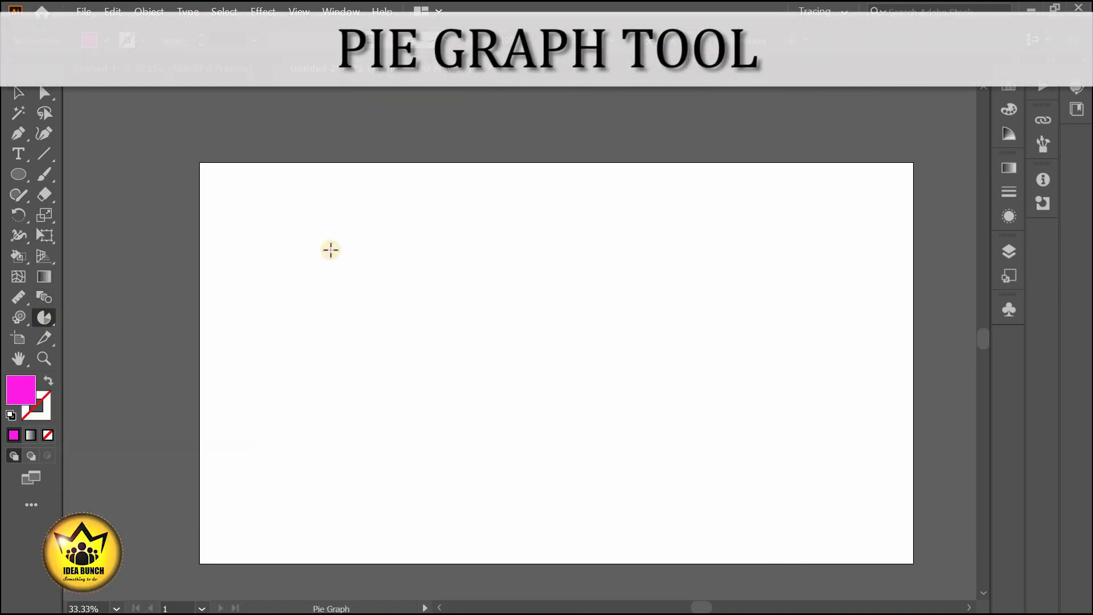
drag(735, 474, 761, 487)
click(273, 134)
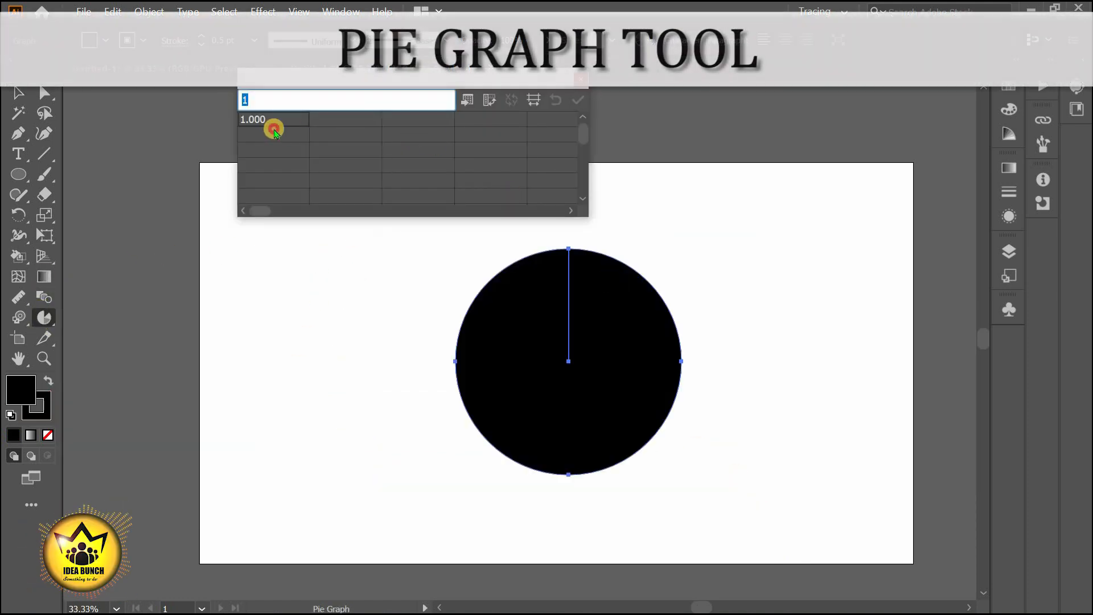
text(4)
key(Return)
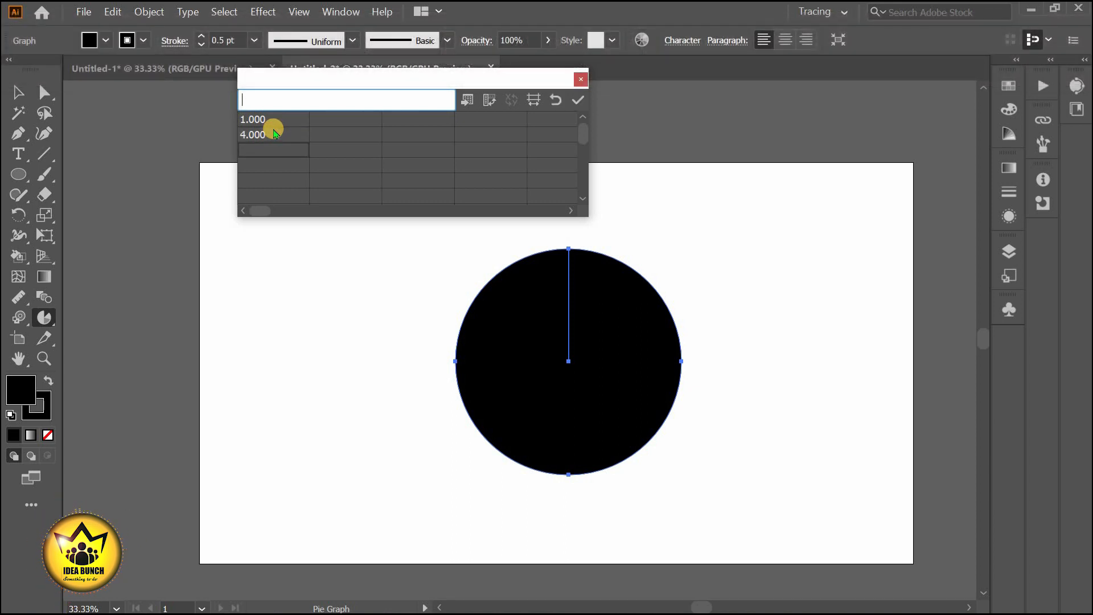
Step: Add 6, 8, 9 and 4 to the pie graph's data, apply the data and close its window
text(6)
key(Return)
text(8)
key(Return)
text(9)
key(Tab)
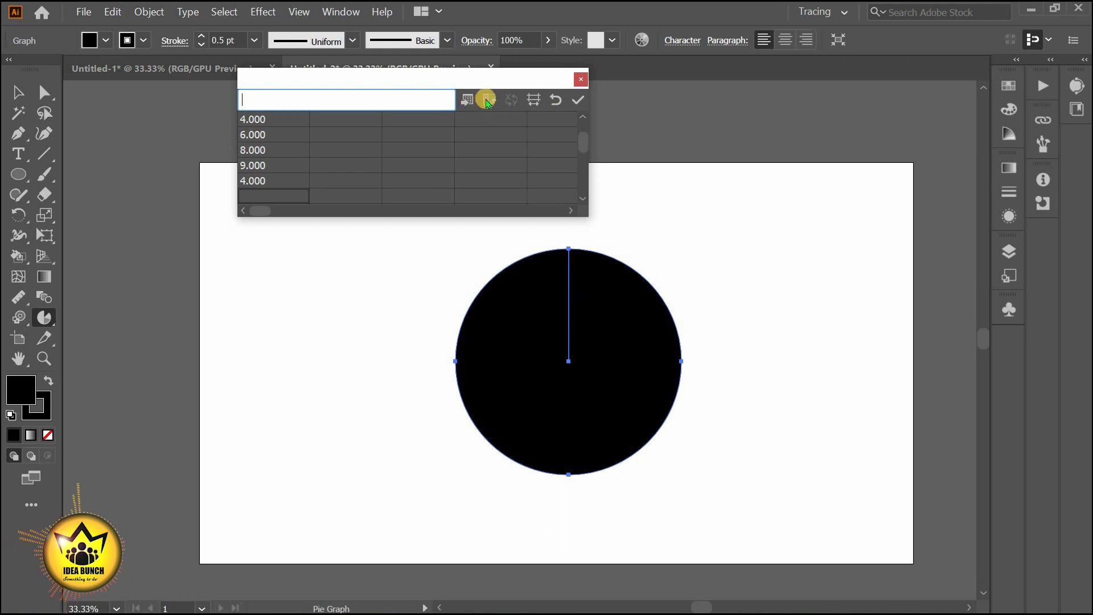
click(535, 101)
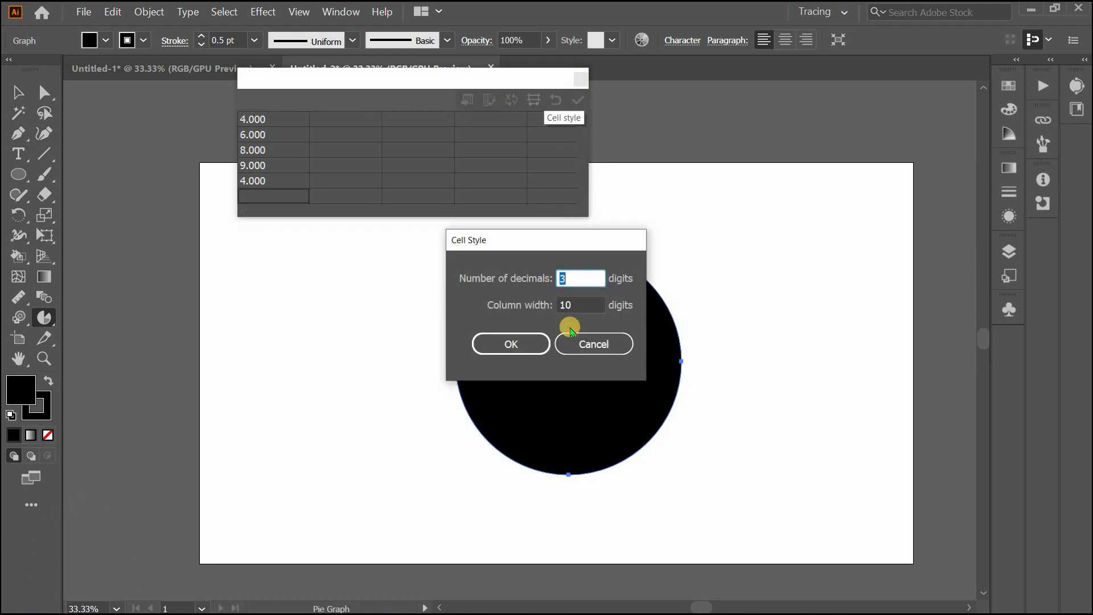
key(Return)
click(578, 100)
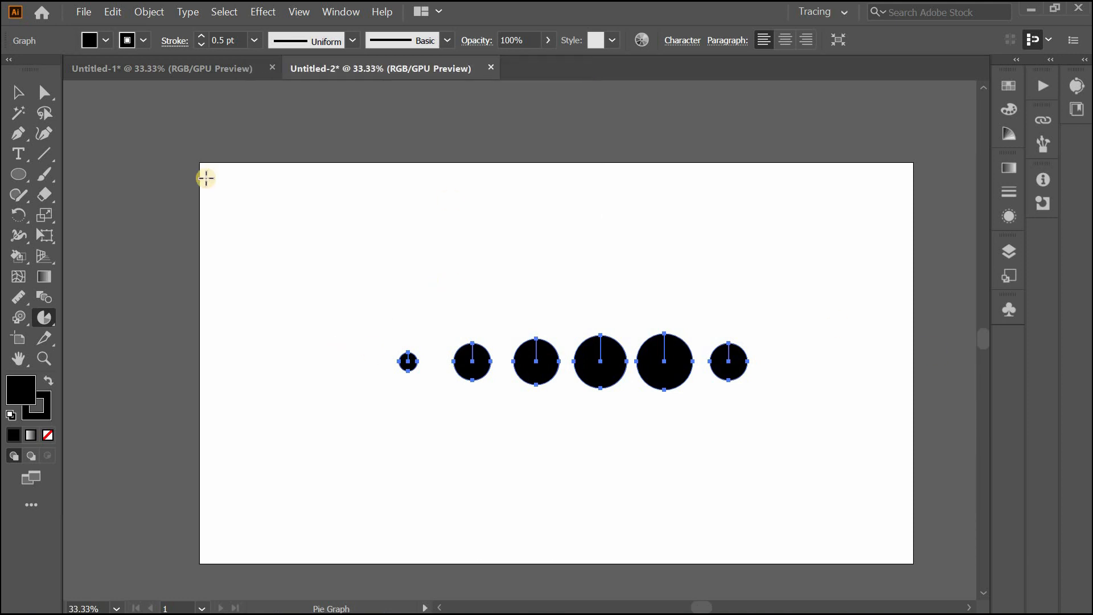
Step: Draw a radar graph above the row of pie circles and enter 2 and 5 below its first data value
click(50, 316)
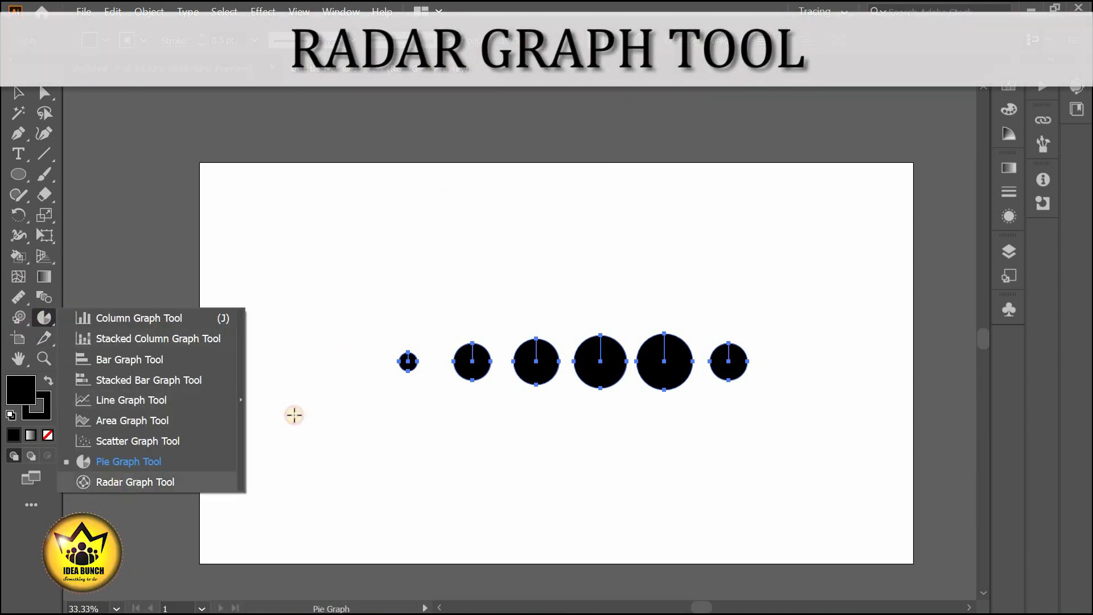
drag(432, 202, 715, 295)
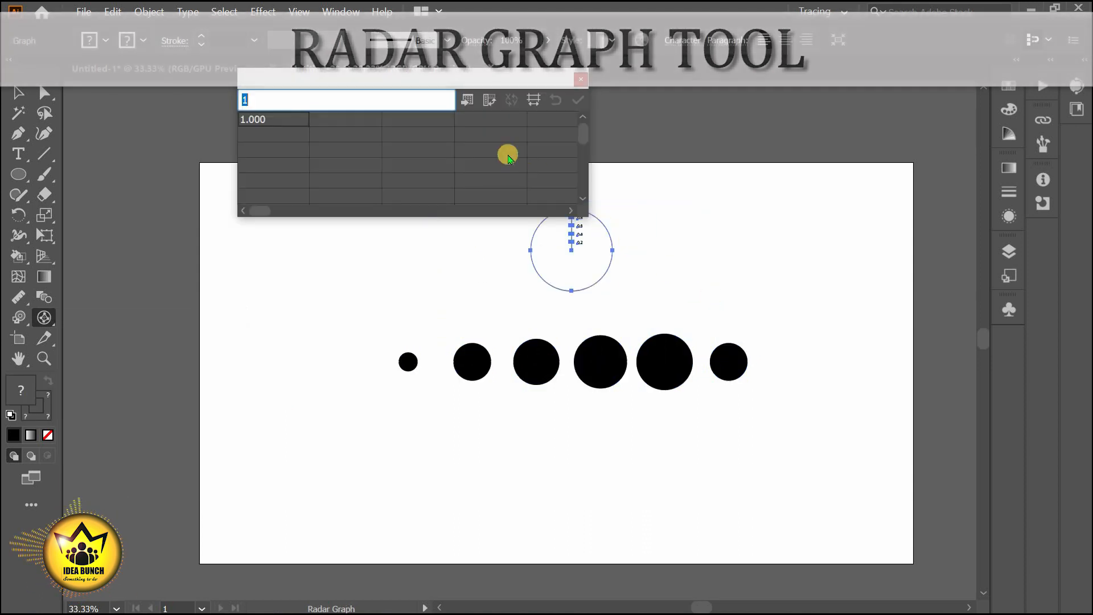
click(252, 136)
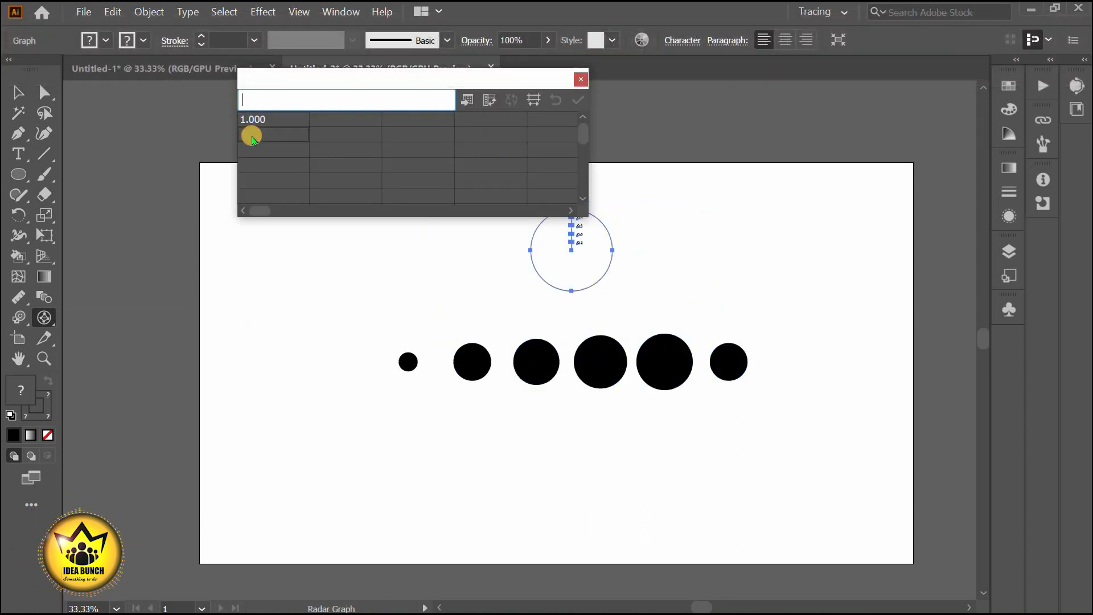
text(2)
key(Return)
text(5)
key(Return)
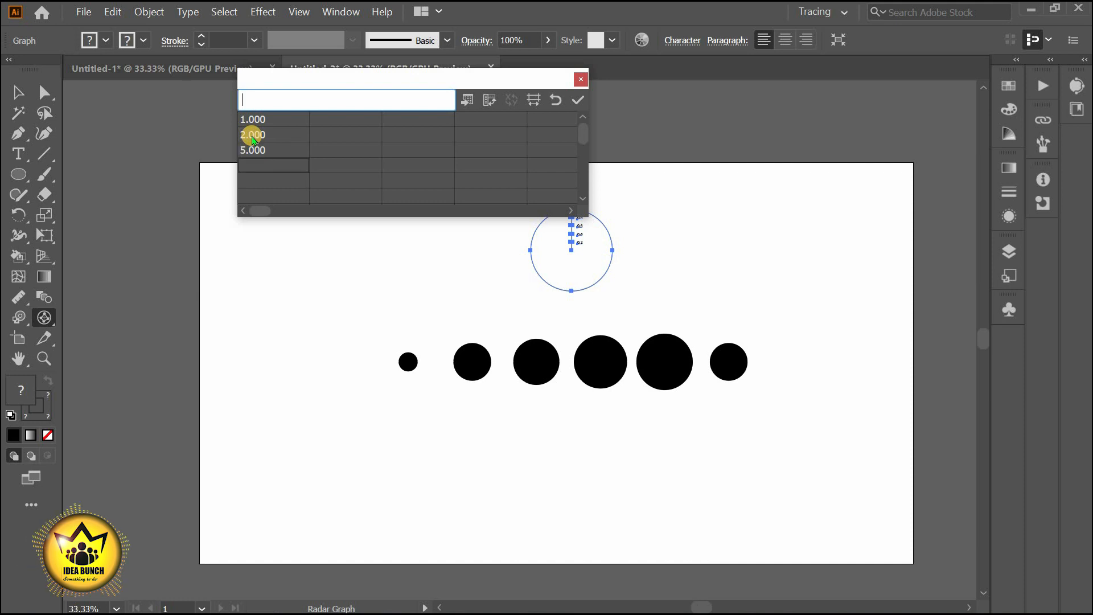
Step: Add 4 and 8 to the radar graph's data, apply the data and close its window
text(4)
key(Return)
text(8)
key(Return)
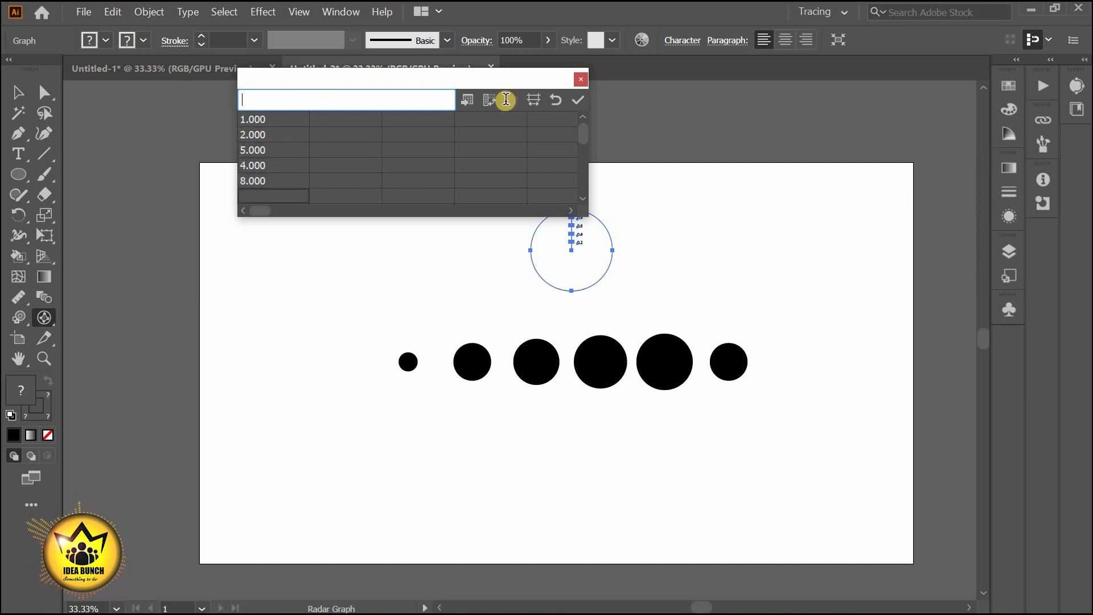
click(580, 100)
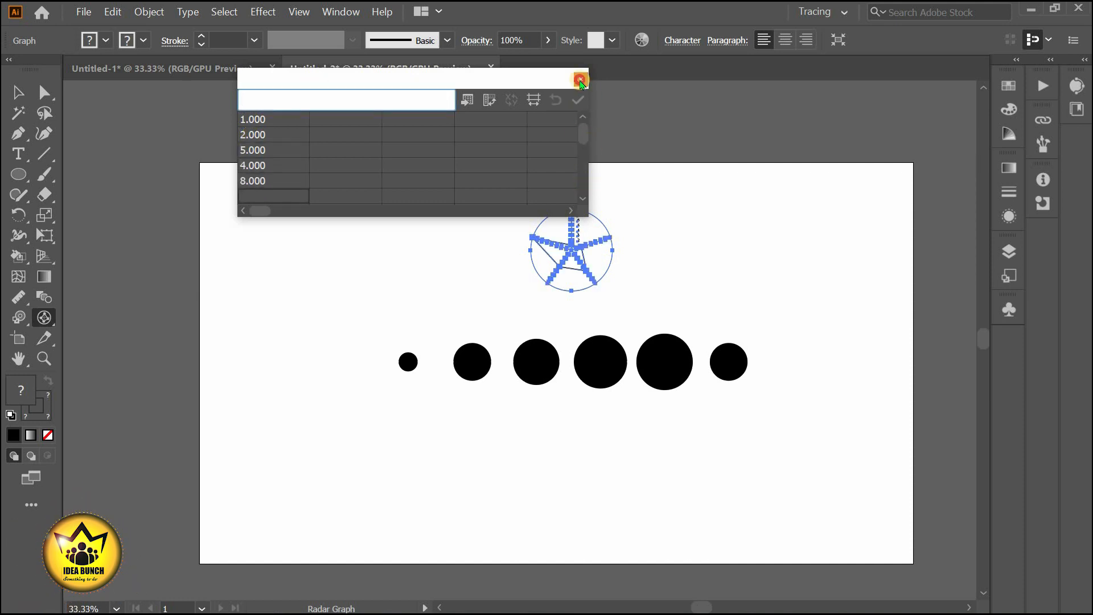
click(581, 80)
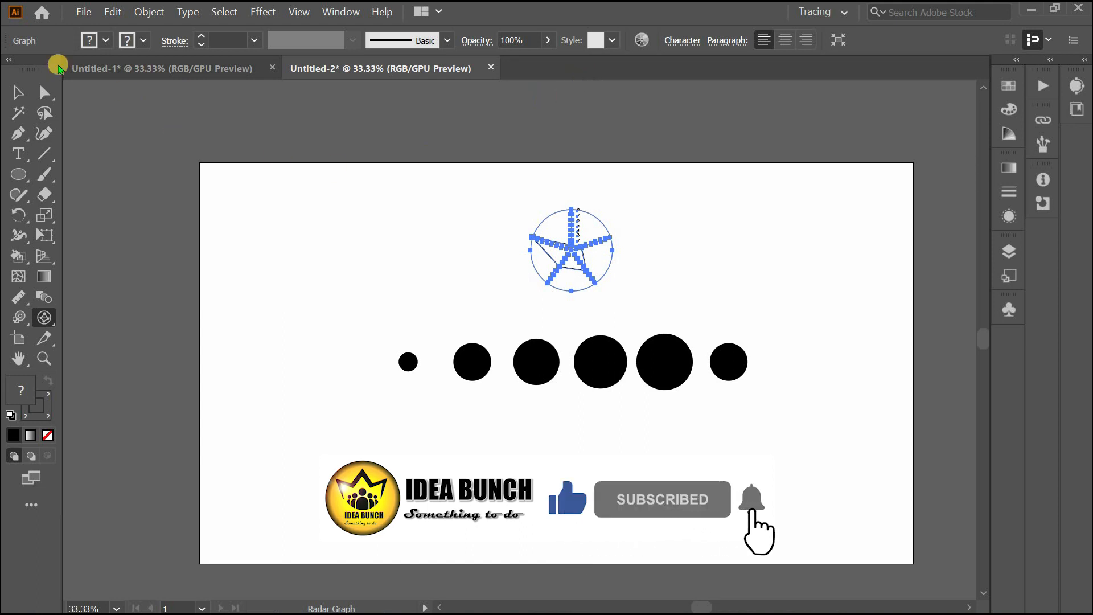
Step: Select the radar graph and examine its axes, scale and plotted outline up close
click(18, 92)
click(607, 272)
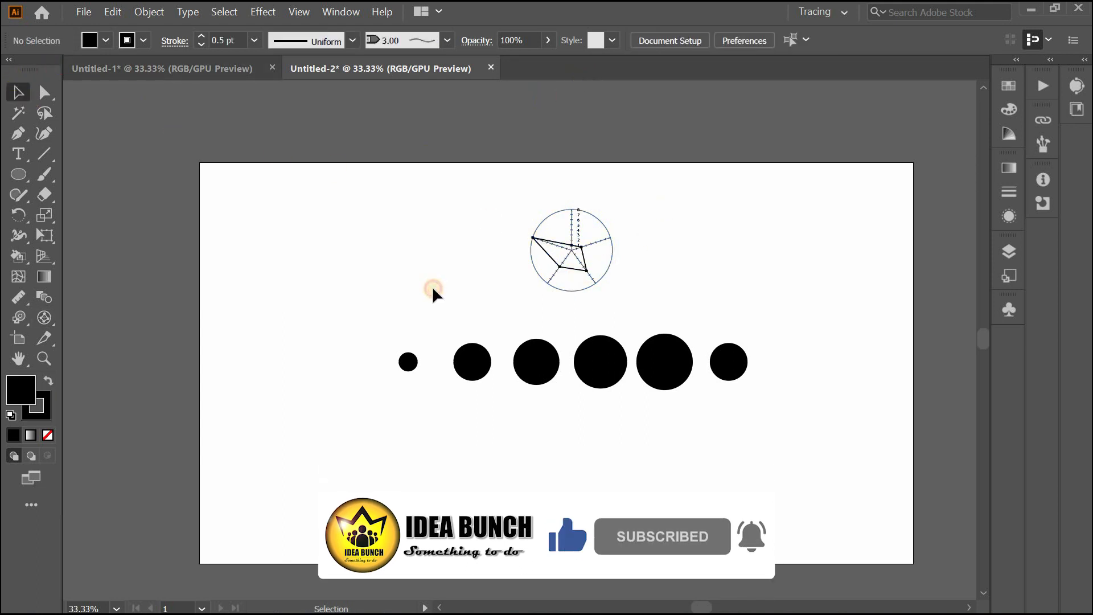
click(550, 246)
scroll(552, 243, up, 3)
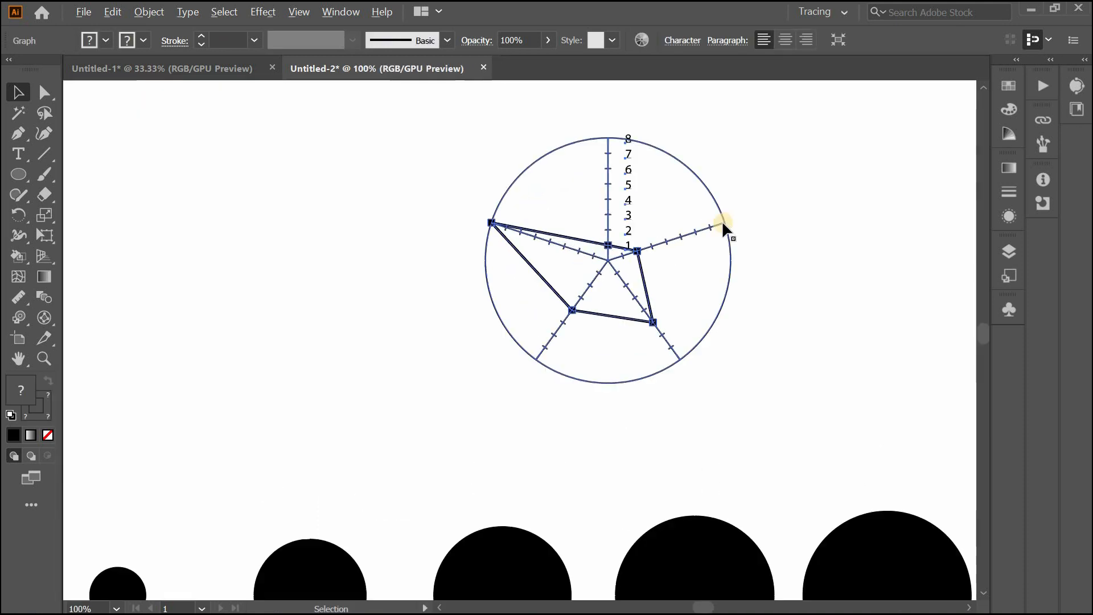
click(757, 178)
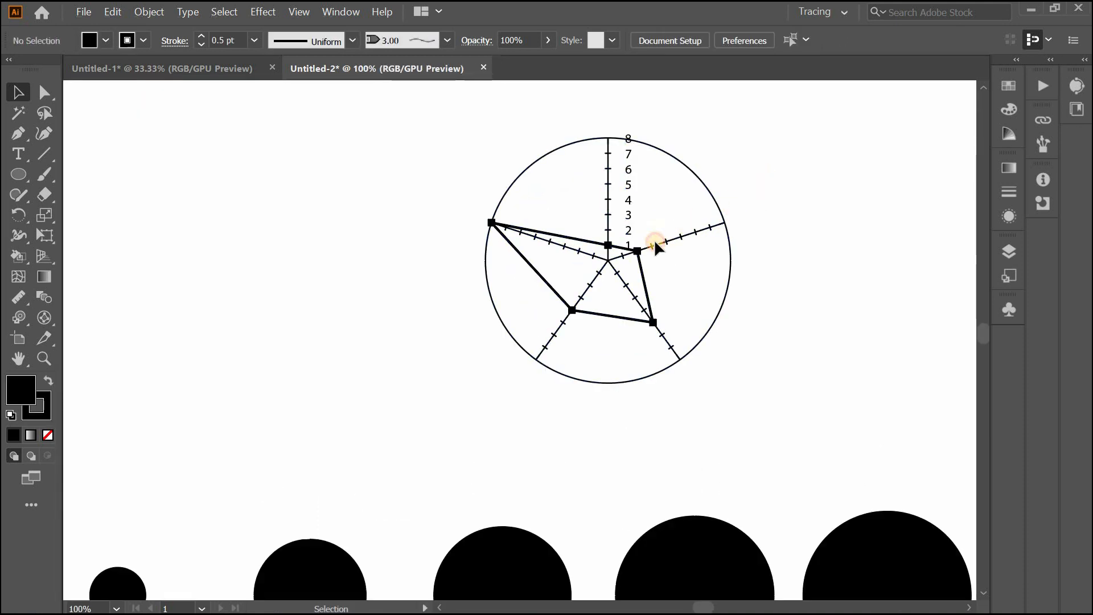
click(650, 218)
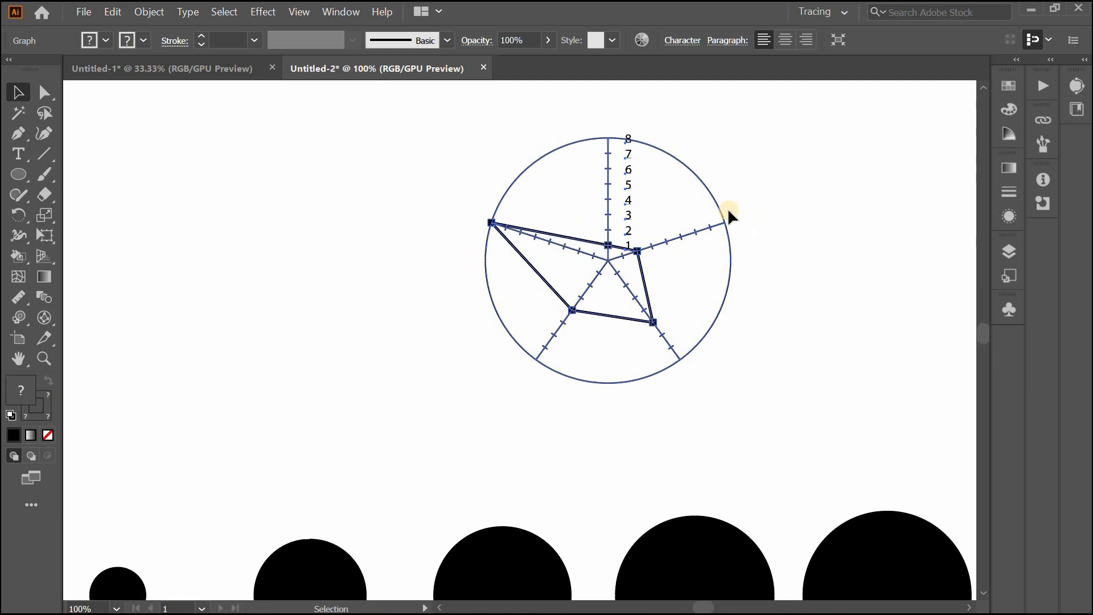
key(ctrl+minus)
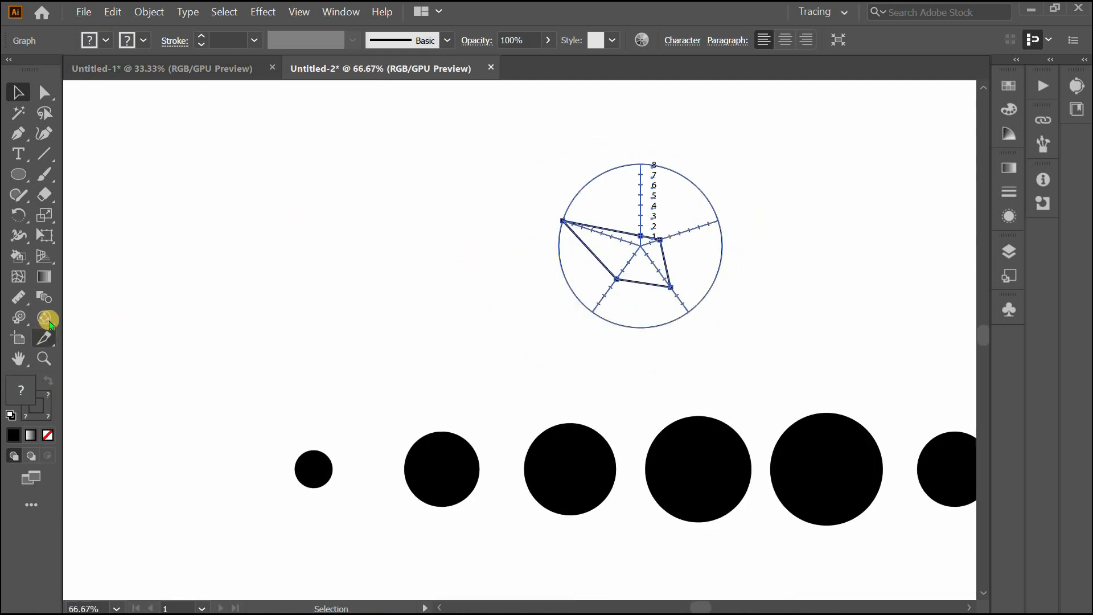
drag(49, 318, 97, 478)
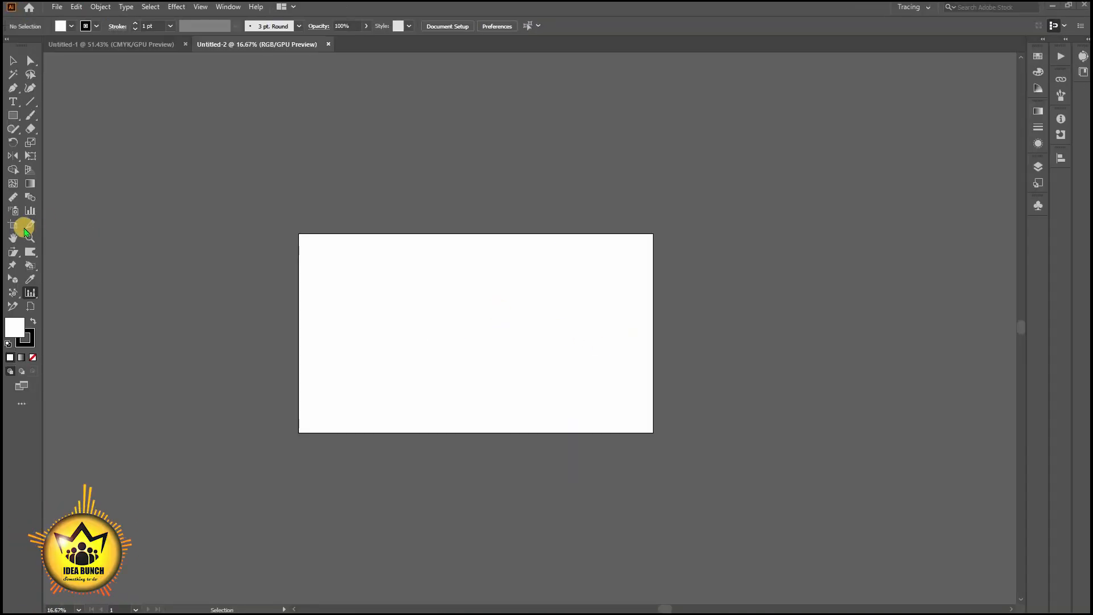
Step: Open the options of the artboard in the new document and name it Front page
double_click(26, 229)
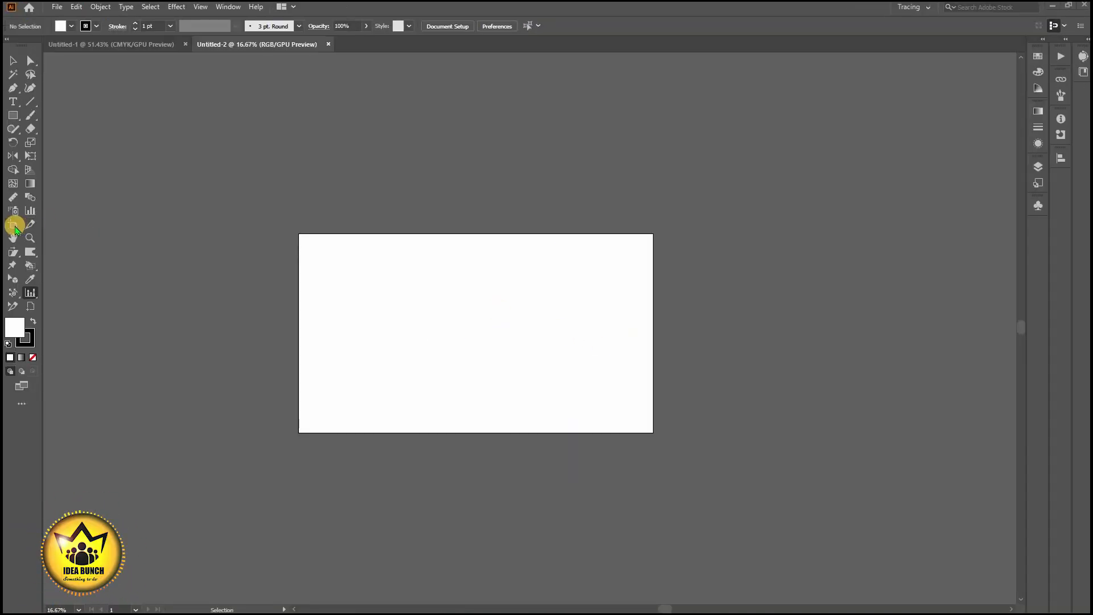
drag(114, 10, 824, 129)
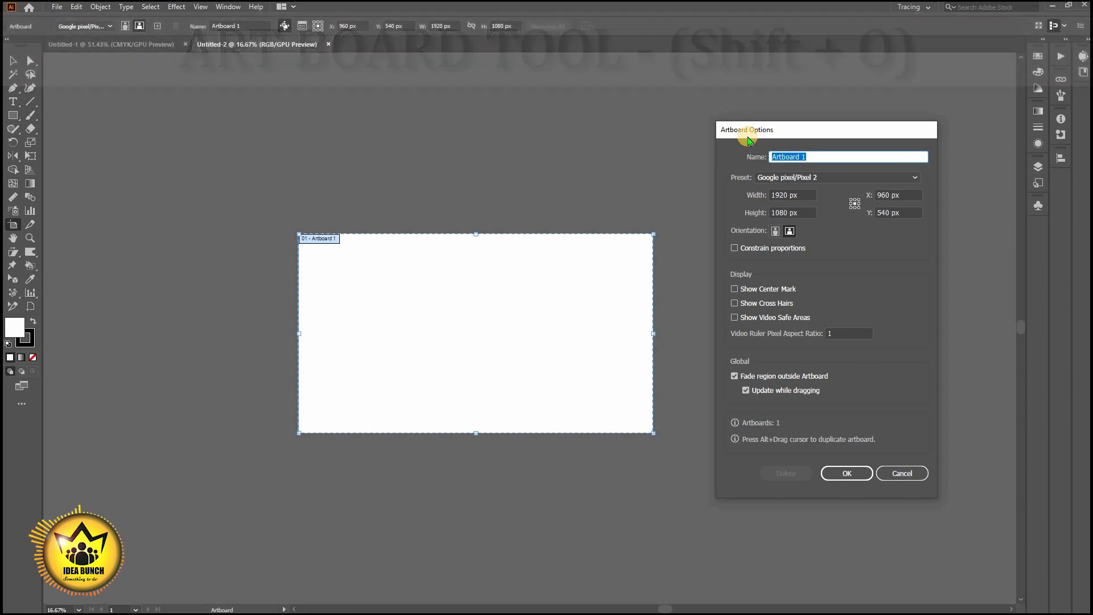
text(Front page)
Step: Set the artboard to the A4 preset in portrait orientation and apply the artboard options
click(857, 176)
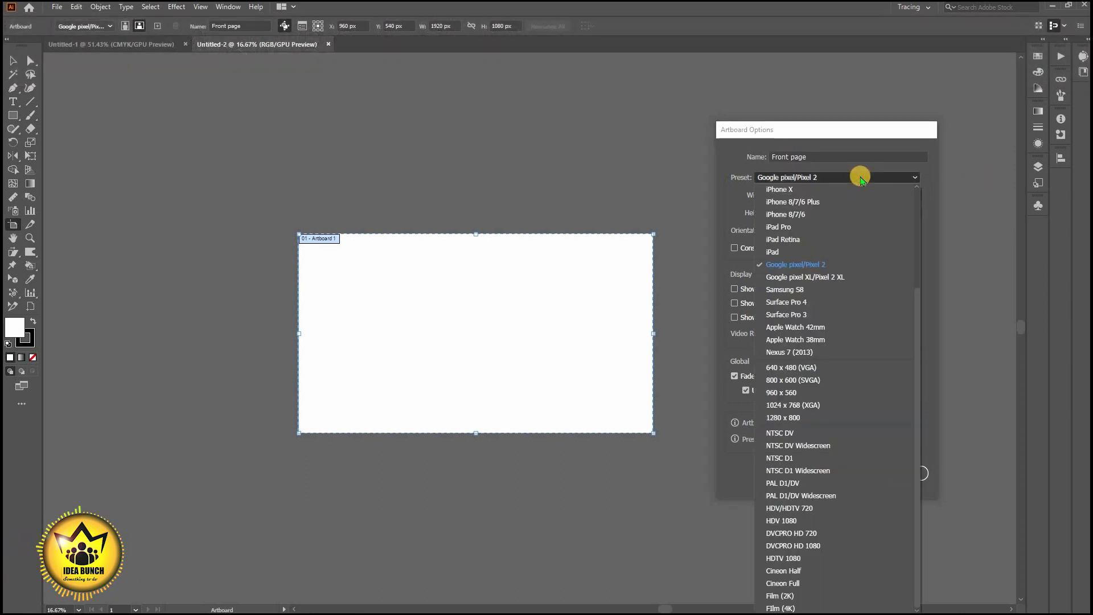
click(900, 263)
click(831, 179)
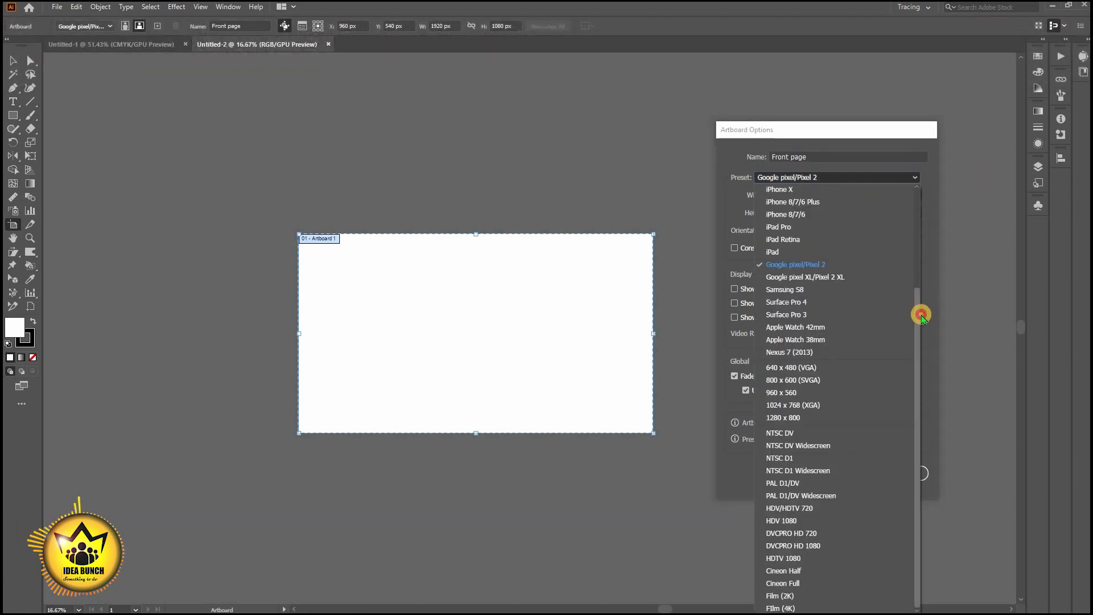
drag(920, 312, 914, 203)
click(791, 263)
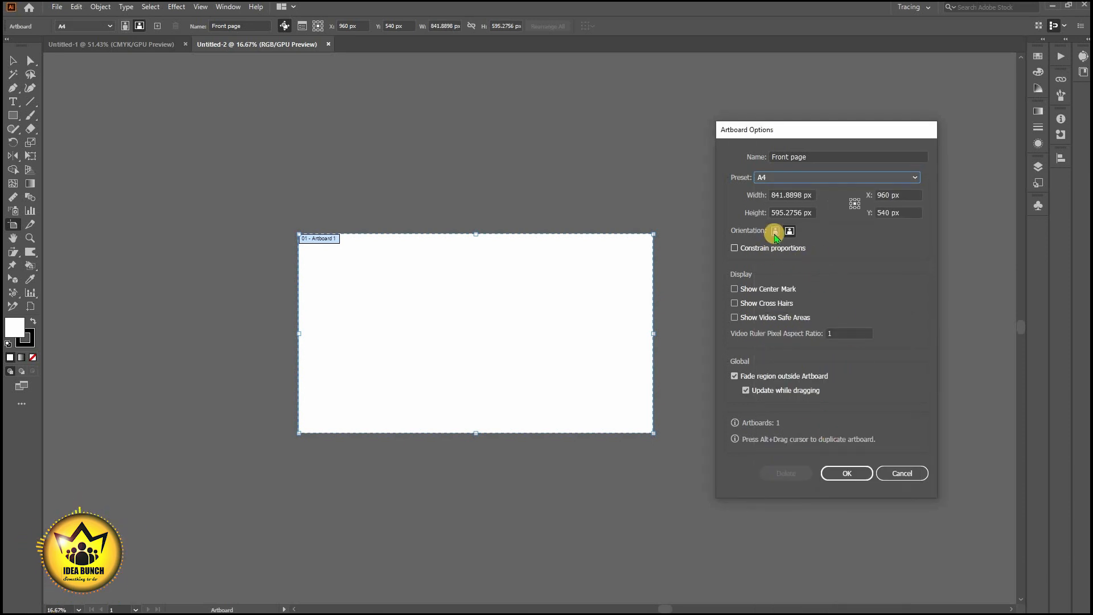
click(776, 231)
click(846, 473)
click(14, 226)
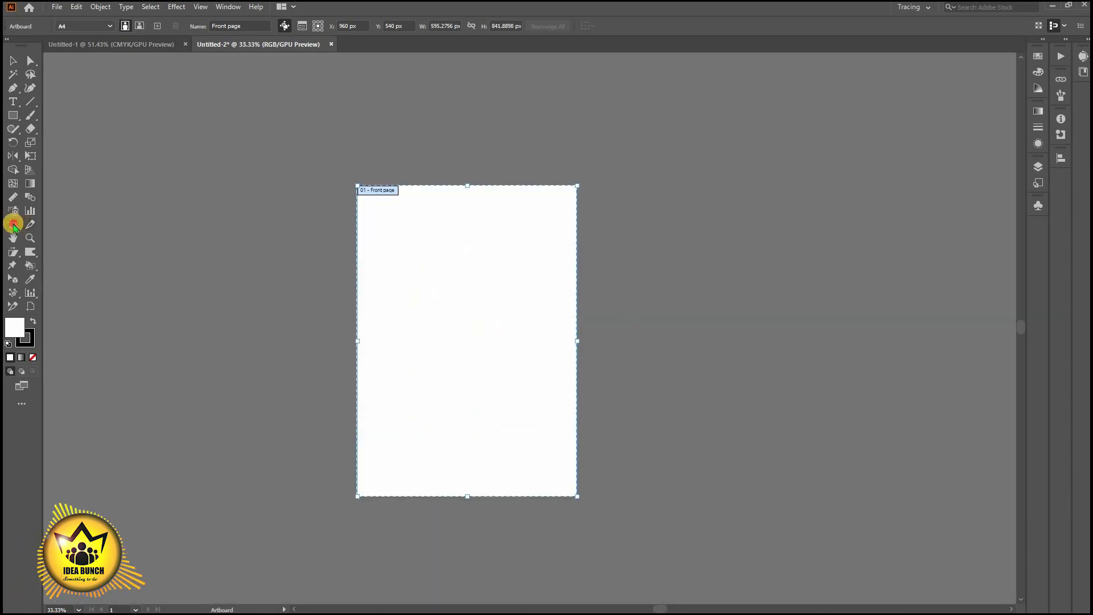
Step: Draw a second artboard about 537 × 392 px beside Front page and open its artboard options
drag(597, 185, 794, 329)
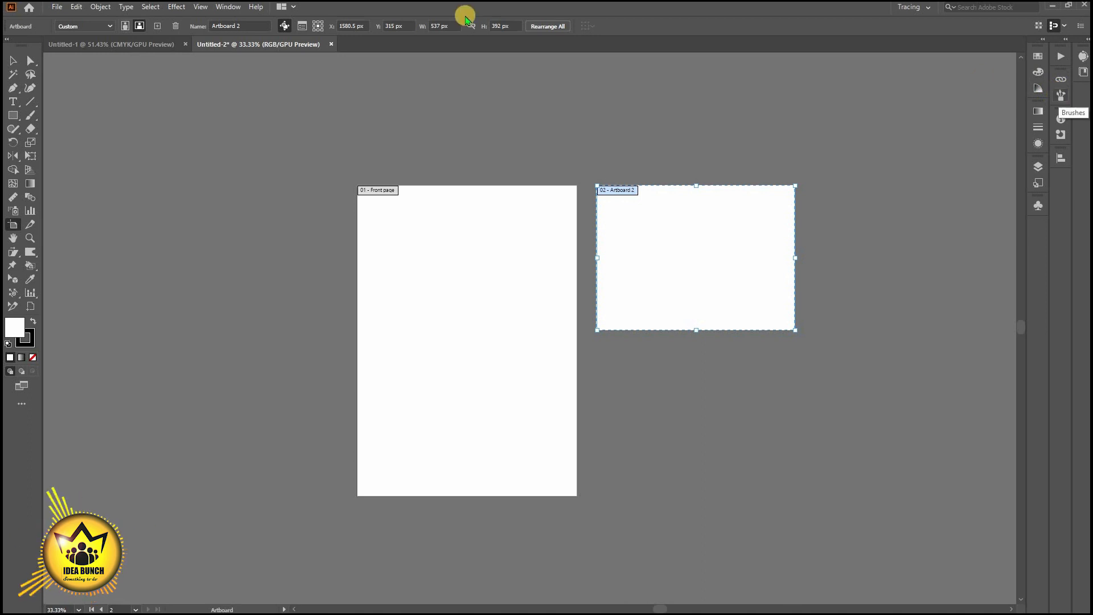
click(228, 6)
click(275, 166)
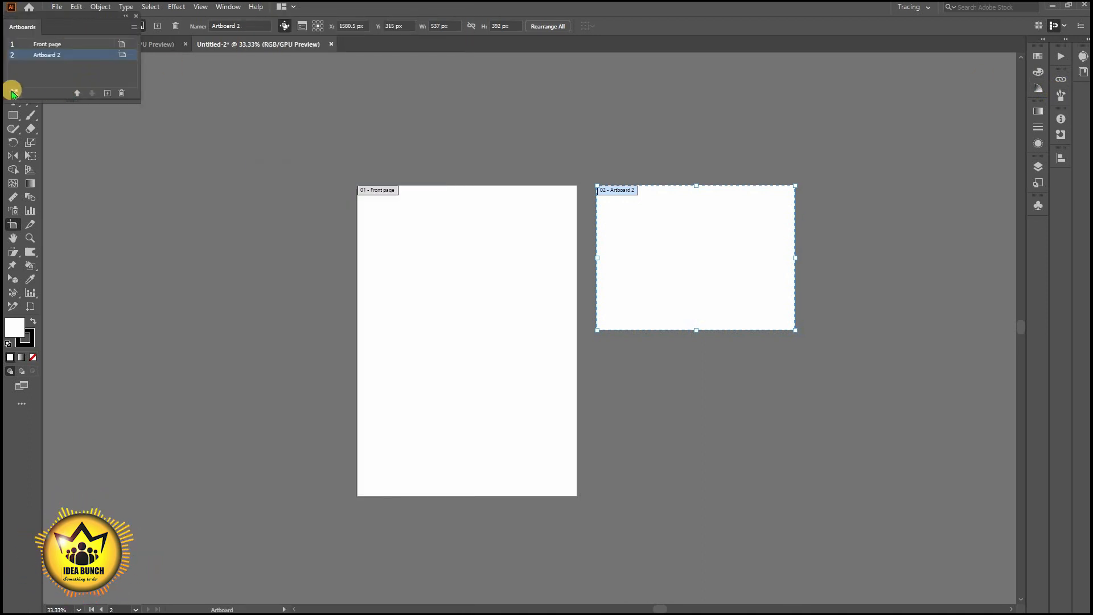
click(132, 27)
click(178, 102)
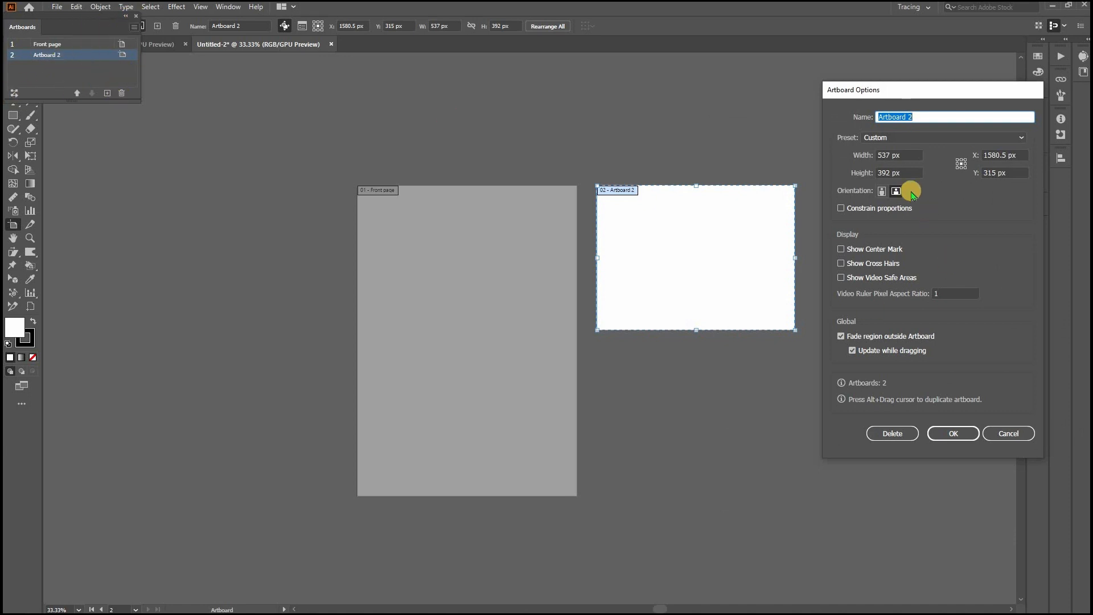
Step: Set the second artboard to the B5 preset in landscape orientation and apply the artboard options
click(940, 137)
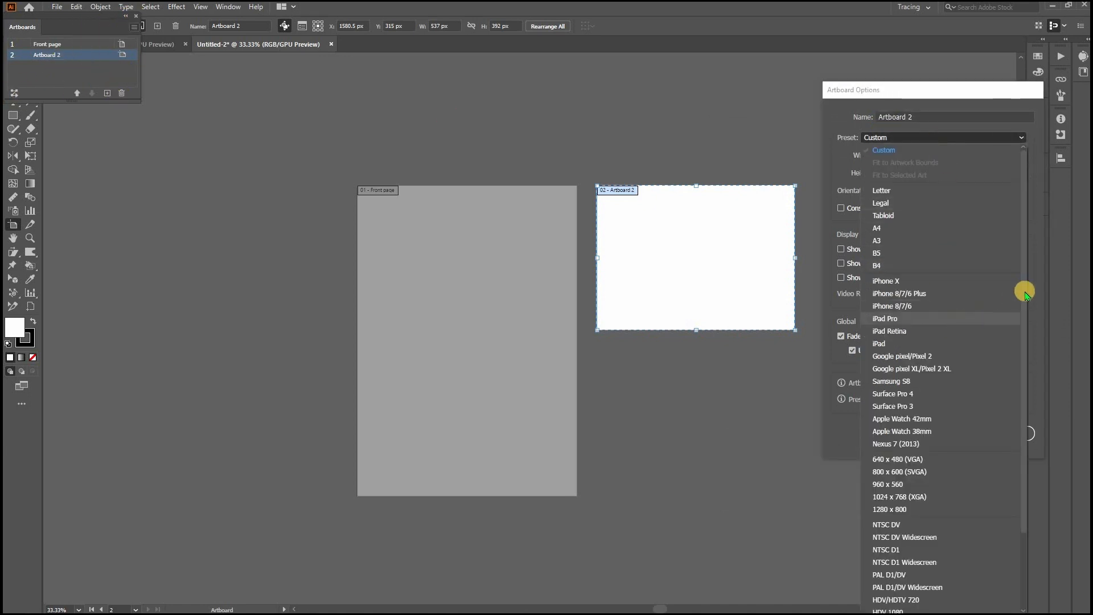
drag(1024, 293, 920, 263)
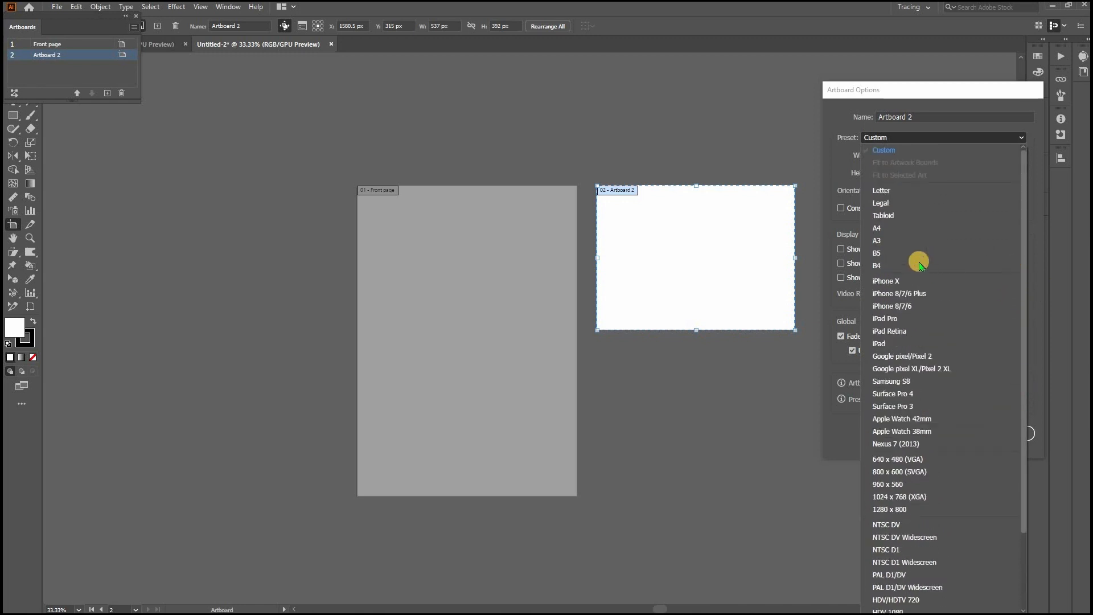
click(920, 263)
click(942, 432)
Step: Draw a third artboard below the second one with the Artboard tool
drag(780, 285, 772, 370)
click(56, 201)
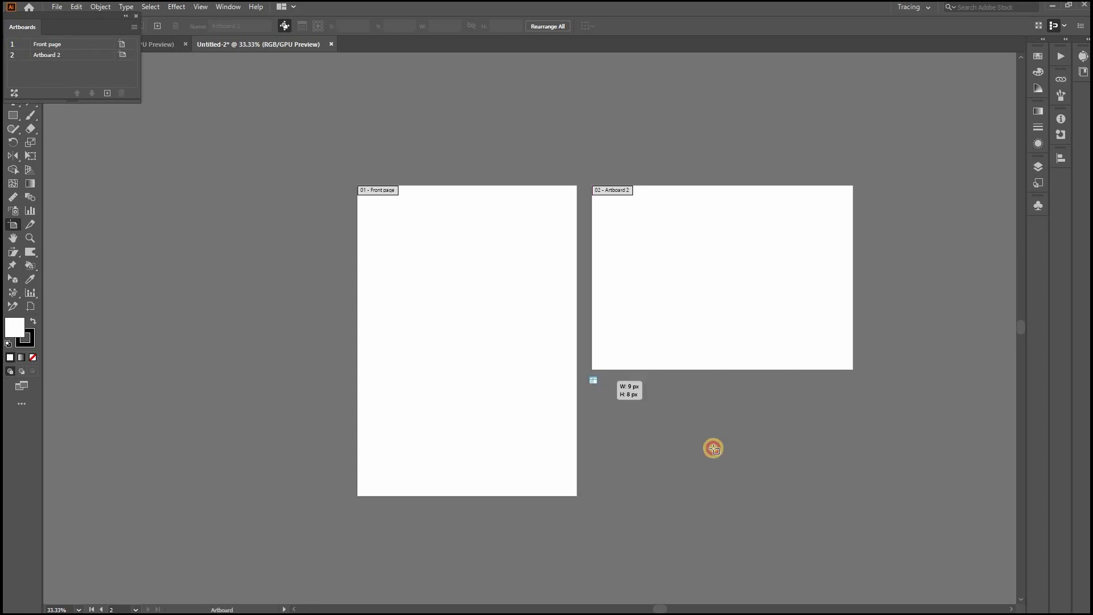
drag(713, 449, 852, 495)
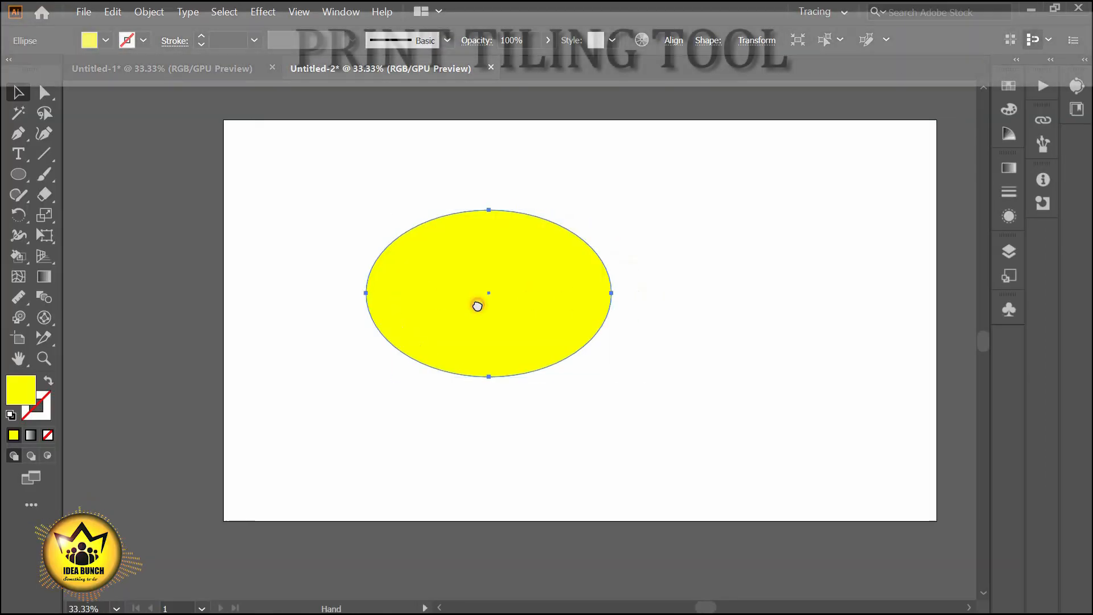
Step: Place the print tiling area around the yellow ellipse with the Print Tiling tool and show the rulers
scroll(578, 310, right, 3)
click(579, 310)
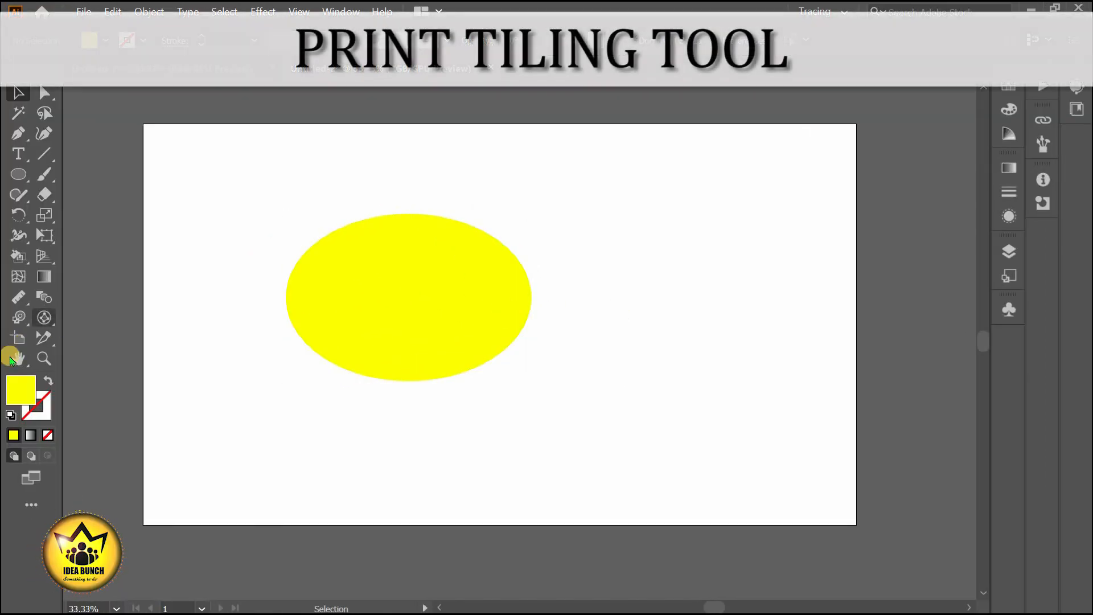
drag(16, 358, 83, 381)
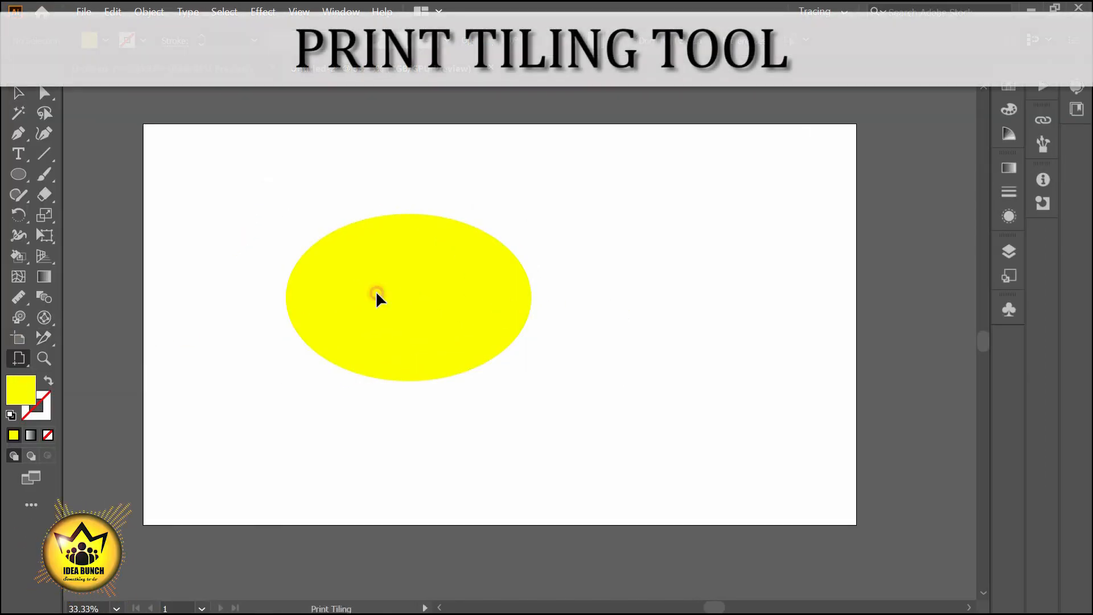
drag(361, 383, 261, 417)
right_click(356, 294)
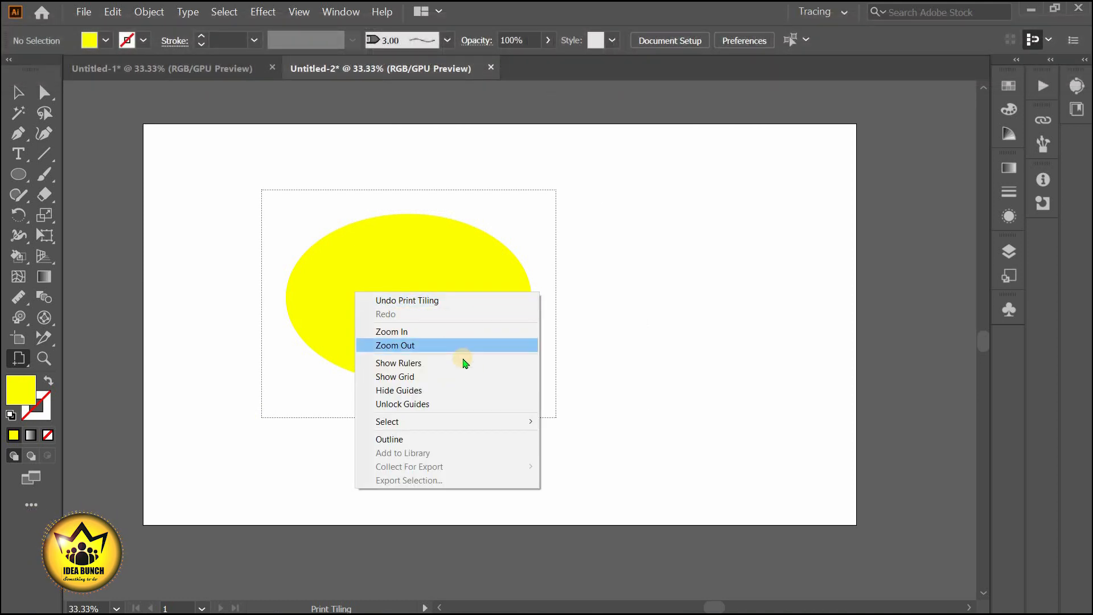
click(463, 361)
Step: Reposition the print tiling area so that it encloses the yellow ellipse
drag(517, 223, 259, 398)
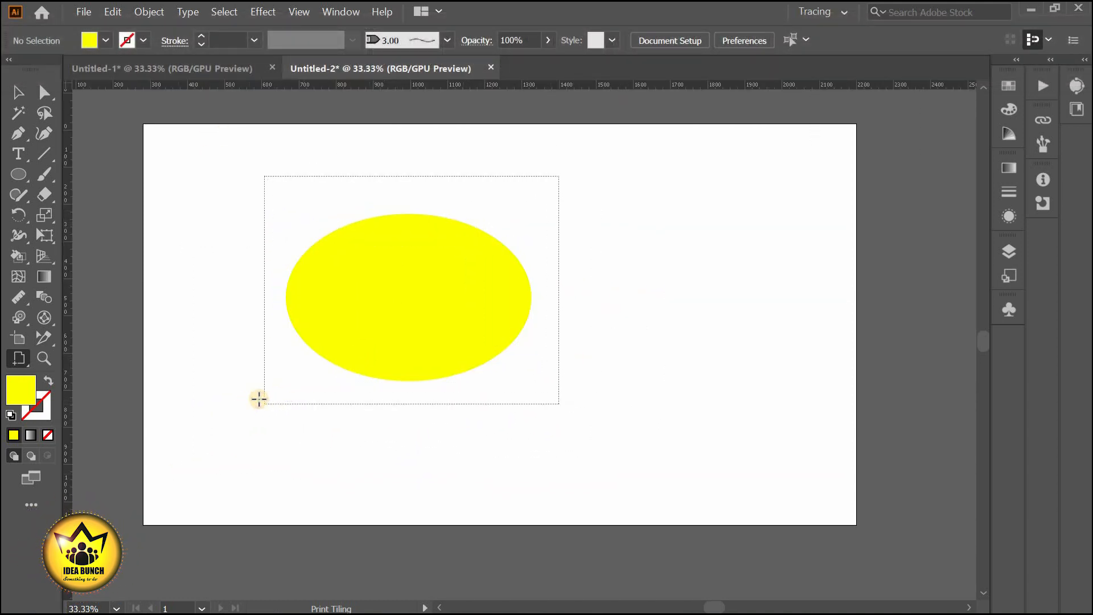
right_click(258, 398)
click(234, 405)
drag(373, 447, 239, 422)
Step: Check the tiled page in the print preview, try shifting the artwork on it, and cancel printing
key(ctrl+p)
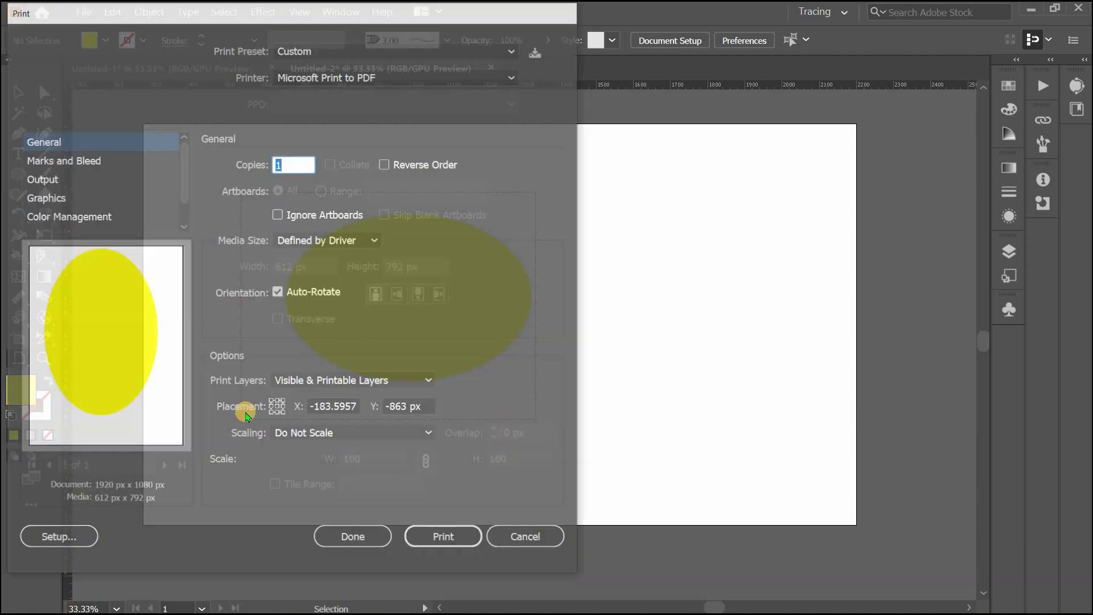
mouse_move(150, 337)
mouse_down()
mouse_move(163, 307)
mouse_move(140, 319)
mouse_up()
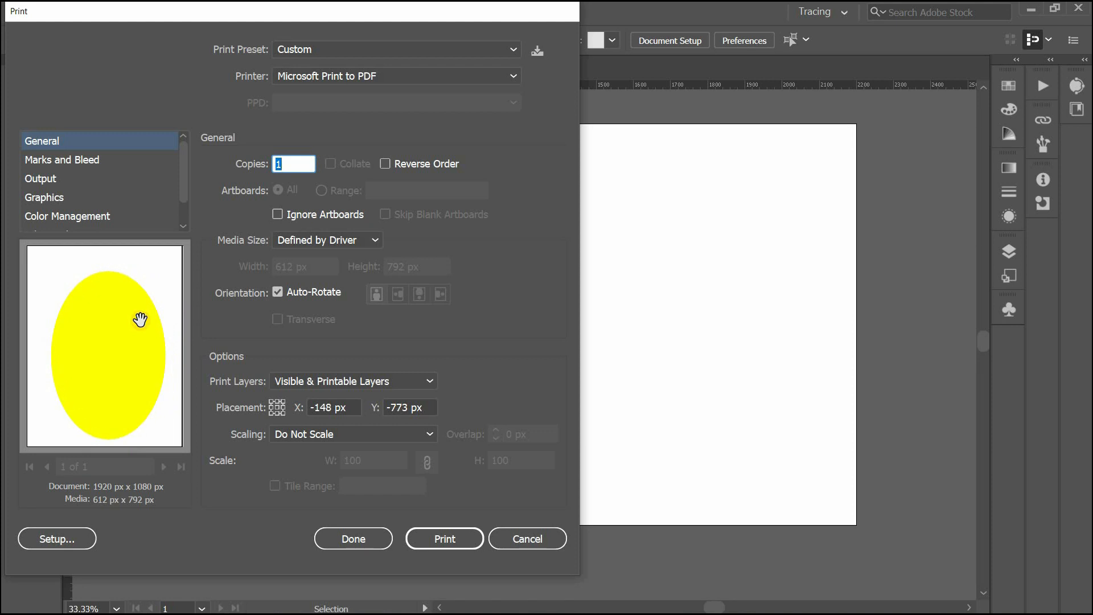
mouse_move(183, 192)
mouse_down()
mouse_move(180, 211)
mouse_move(184, 200)
mouse_up()
click(518, 528)
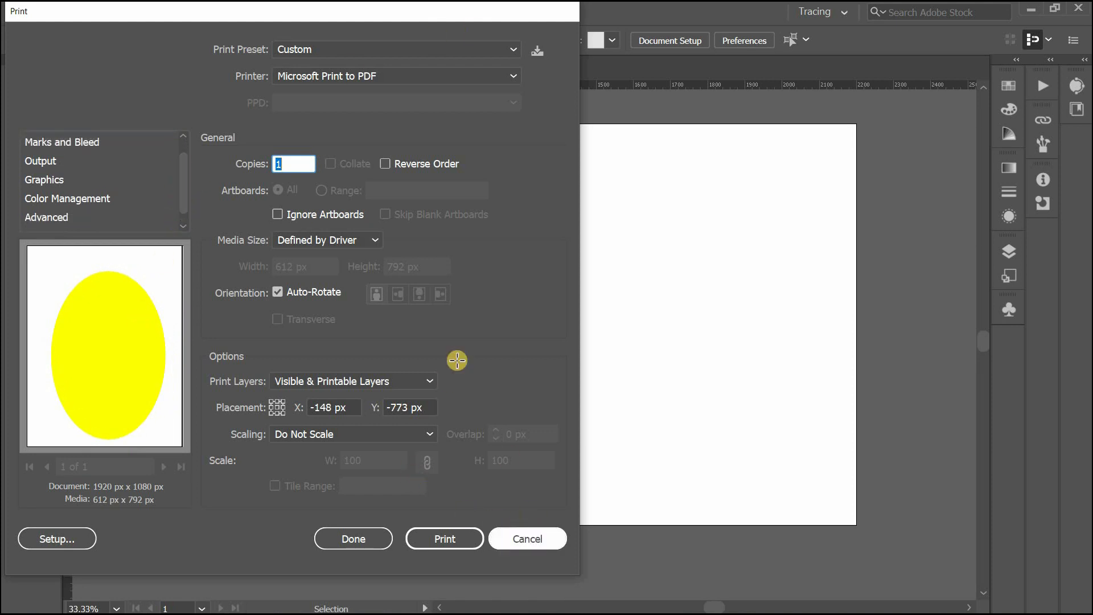
Step: Shift the print tiling area over the ellipse's upper part and check the cropped page in the print preview
drag(452, 287, 397, 336)
key(ctrl+p)
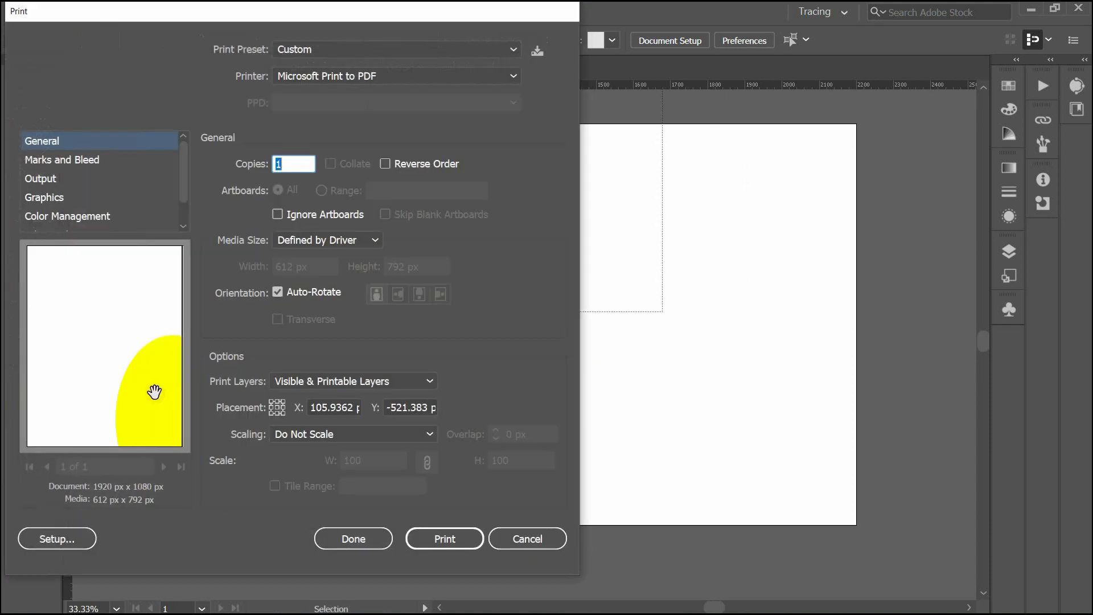
drag(153, 386, 112, 369)
Step: Move the print tiling area back around the whole ellipse, check the print preview and cancel printing
drag(438, 350, 254, 408)
key(ctrl+p)
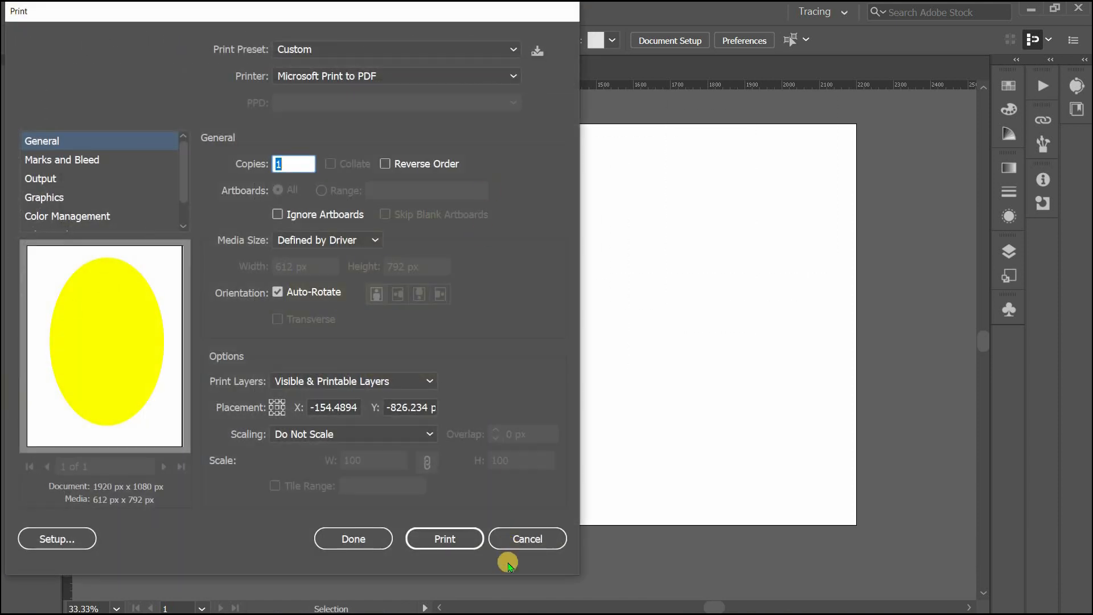
click(525, 540)
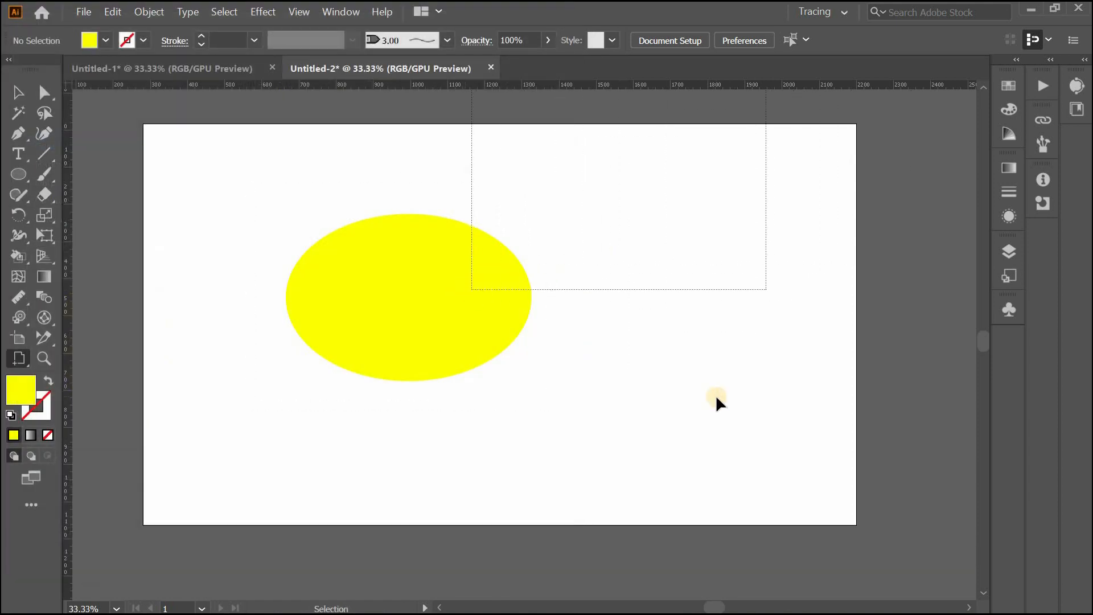
Step: Move the print tiling area to the ellipse's upper-right edge, check the print preview and cancel printing
key(ctrl+p)
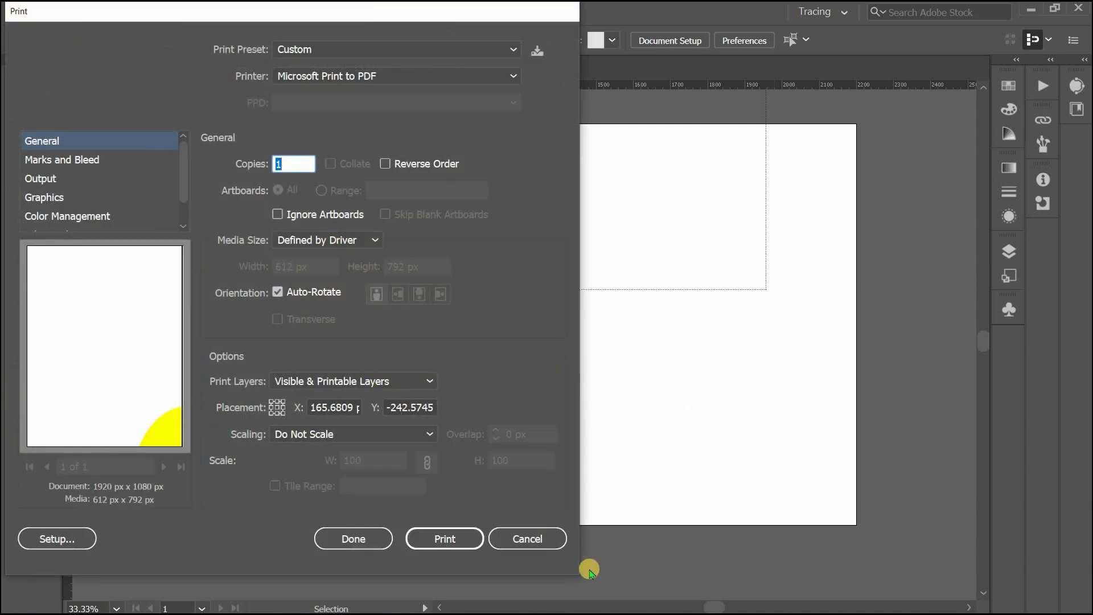
click(515, 542)
click(22, 359)
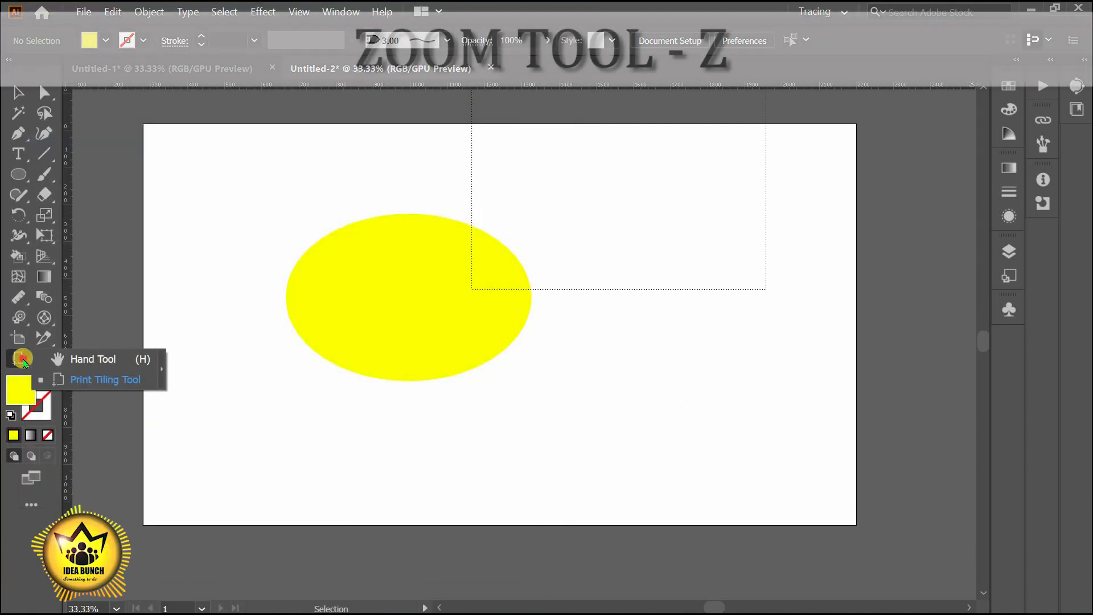
Step: Magnify and reduce the view of the yellow ellipse with the Zoom tool
key(z)
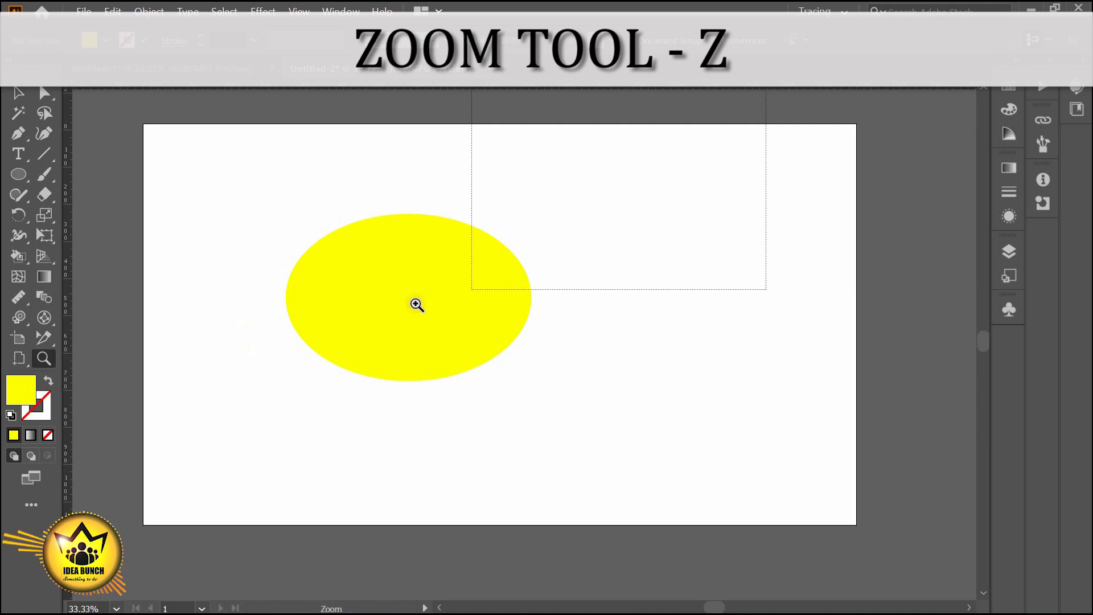
drag(464, 263, 419, 288)
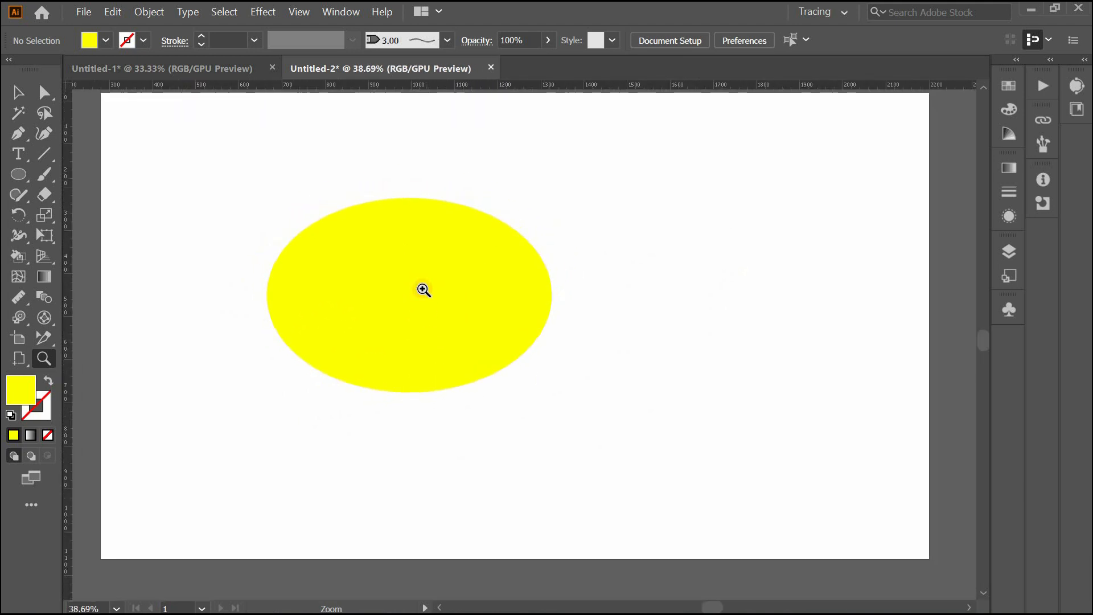
drag(406, 368, 449, 228)
right_click(449, 228)
click(391, 249)
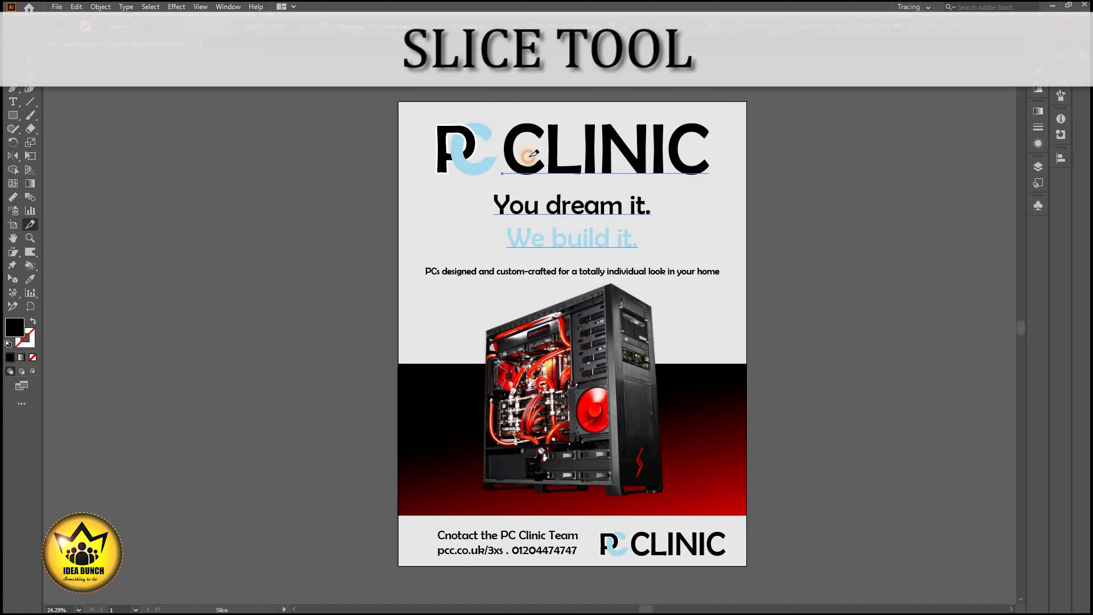
Step: Draw a slice about 290 × 80 mm around the CLINIC heading and look up the slice commands for the heading text
drag(533, 152, 725, 178)
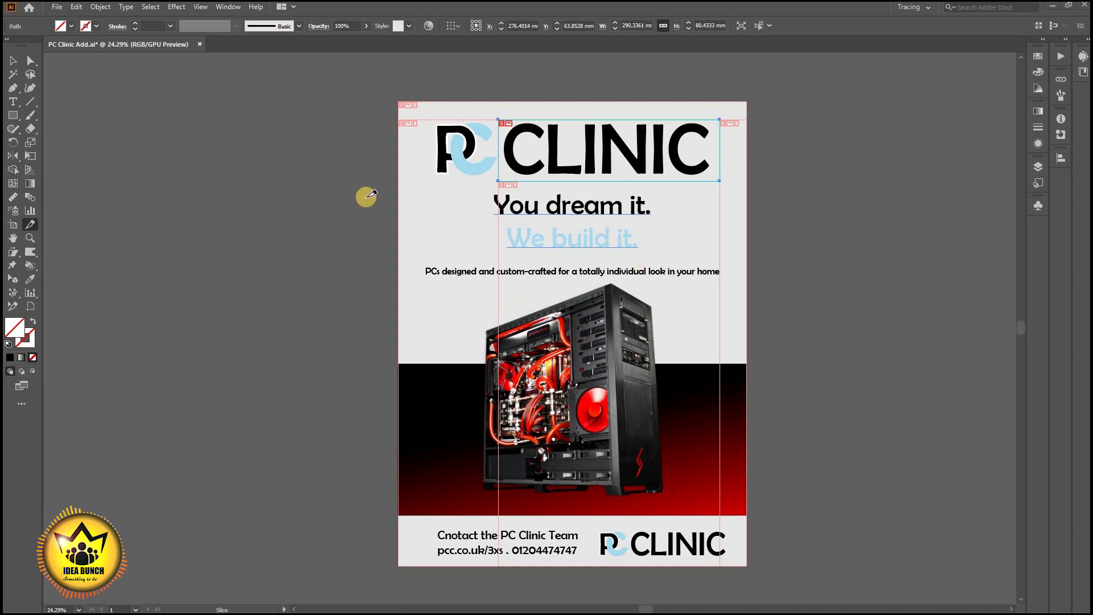
click(13, 61)
click(100, 7)
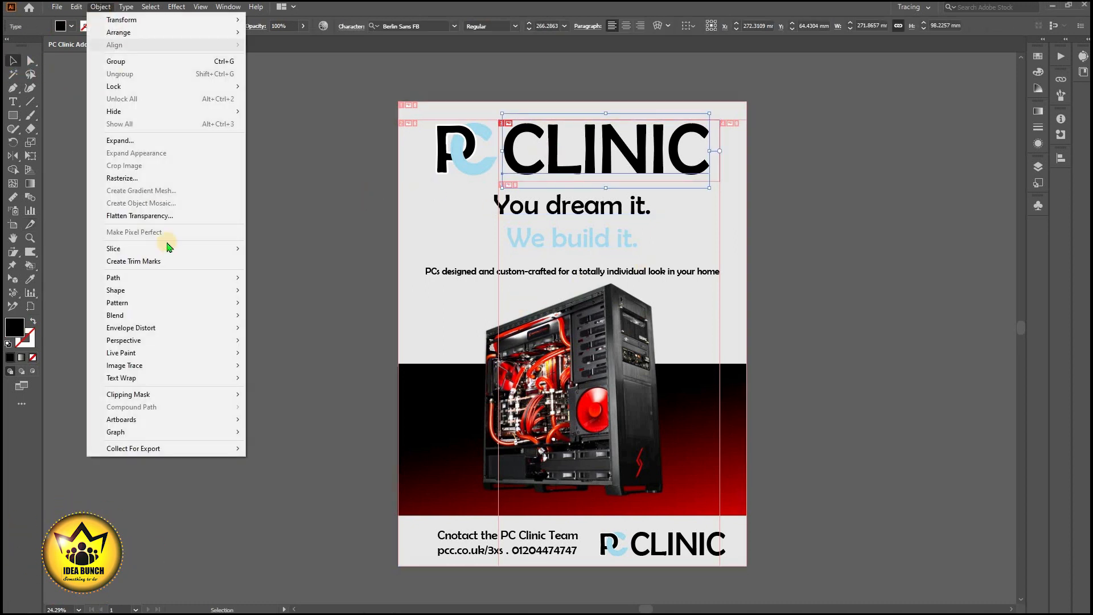
click(256, 246)
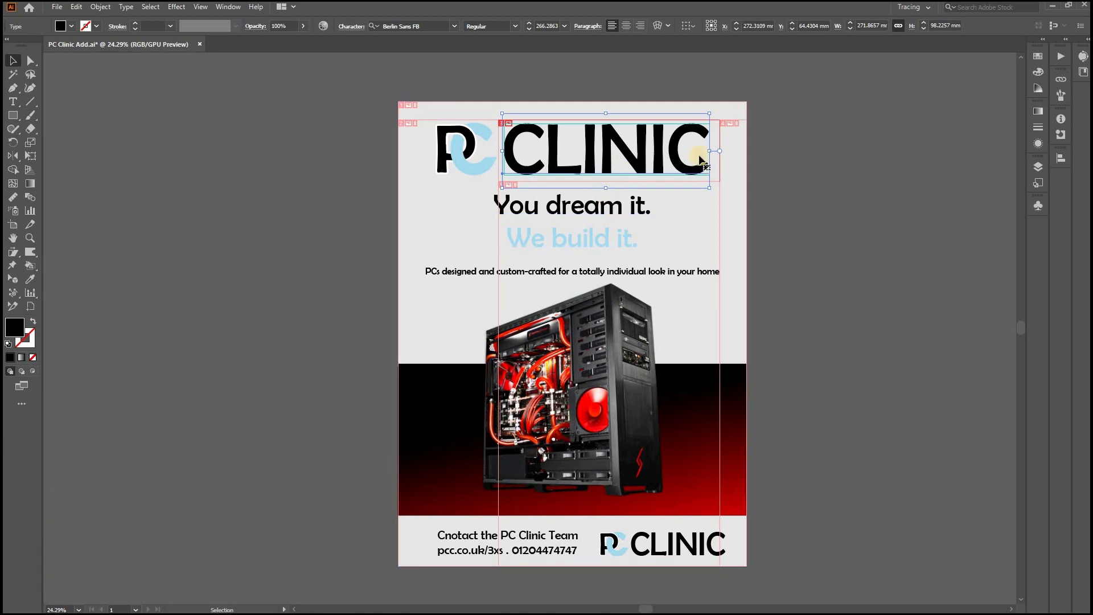
Step: Create a slice from the selected computer case image and deselect it
click(690, 209)
click(575, 283)
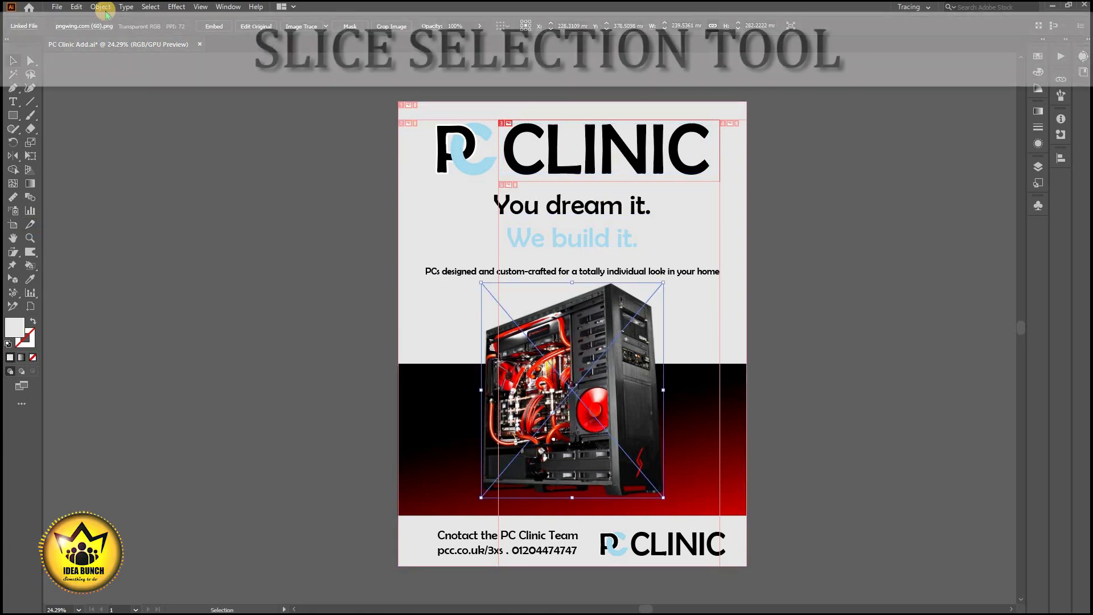
click(100, 6)
click(302, 288)
click(796, 303)
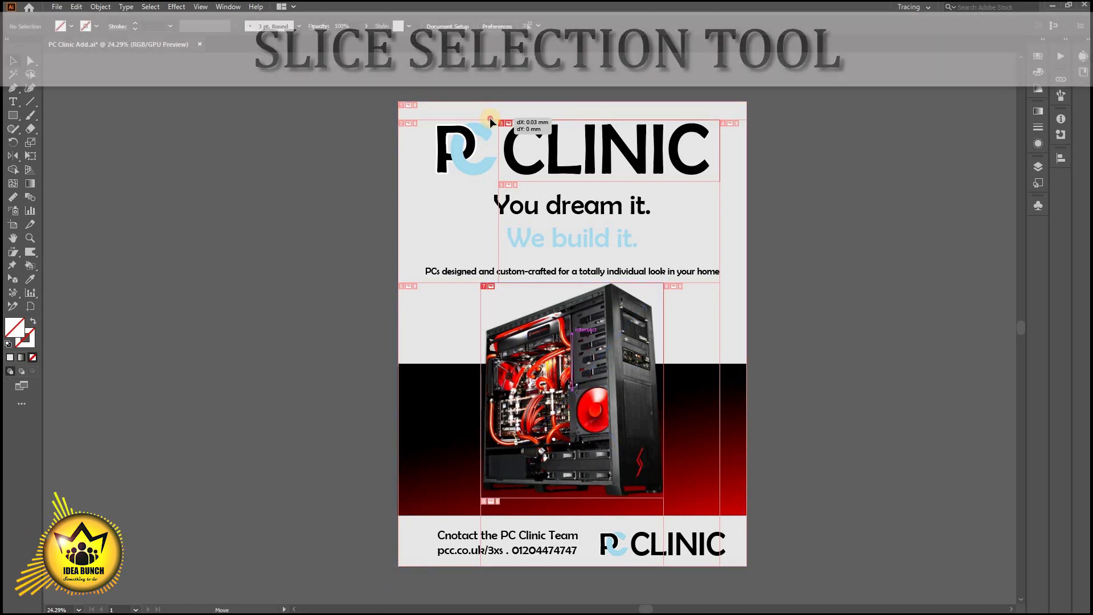
Step: Create a slice from the PC logo next to the CLINIC heading and deselect it
click(477, 138)
click(100, 6)
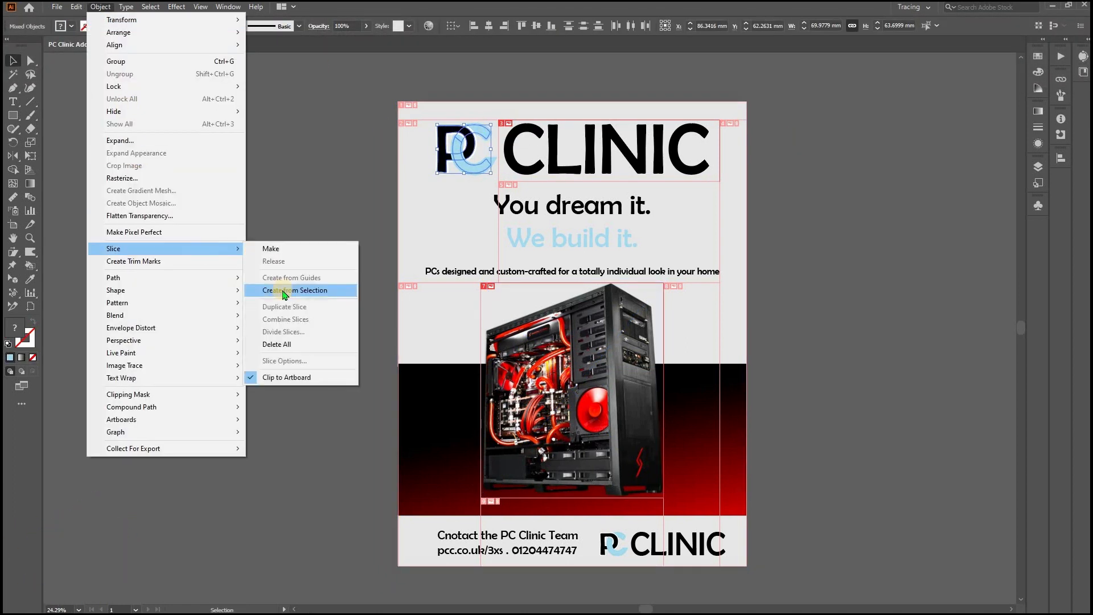
click(285, 288)
click(428, 347)
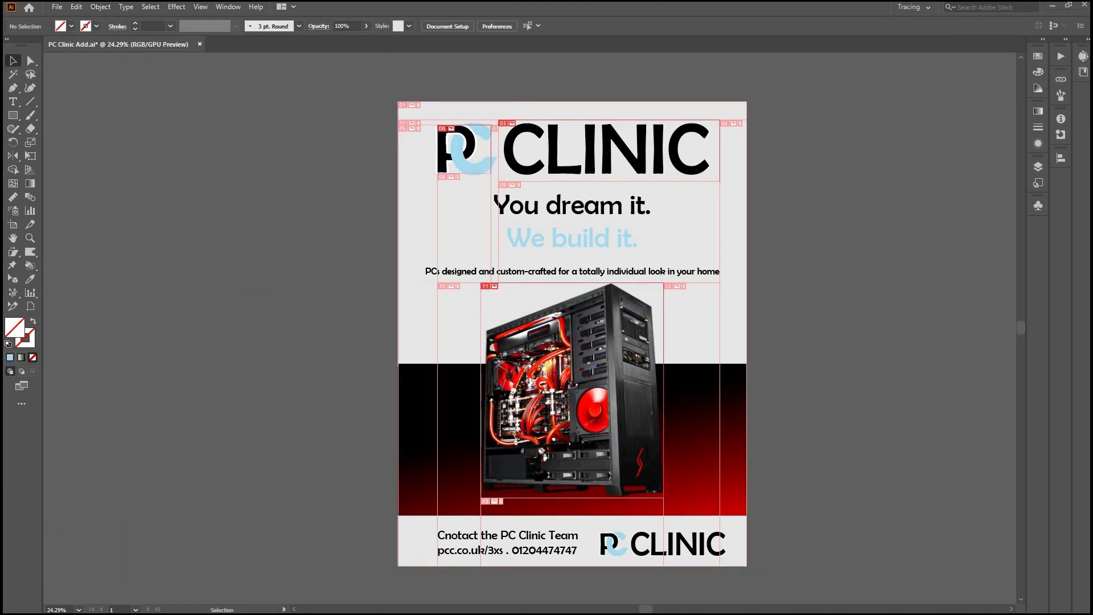
Step: Select the slices over the CLINIC heading and the PC logo in turn with the Slice Selection tool
scroll(898, 396, down, 1)
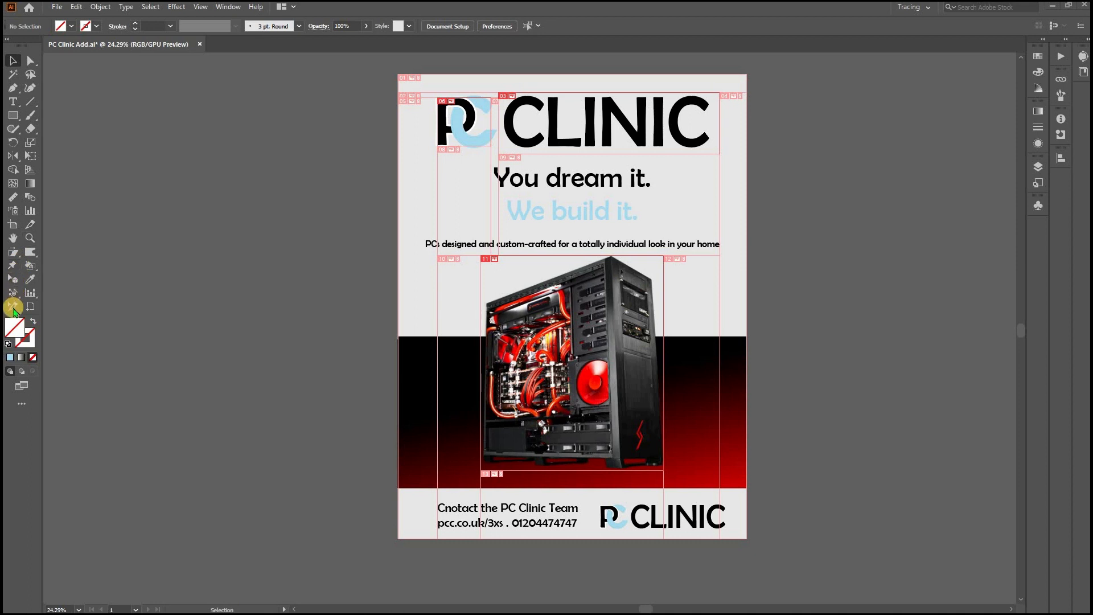
click(588, 127)
click(447, 127)
click(535, 121)
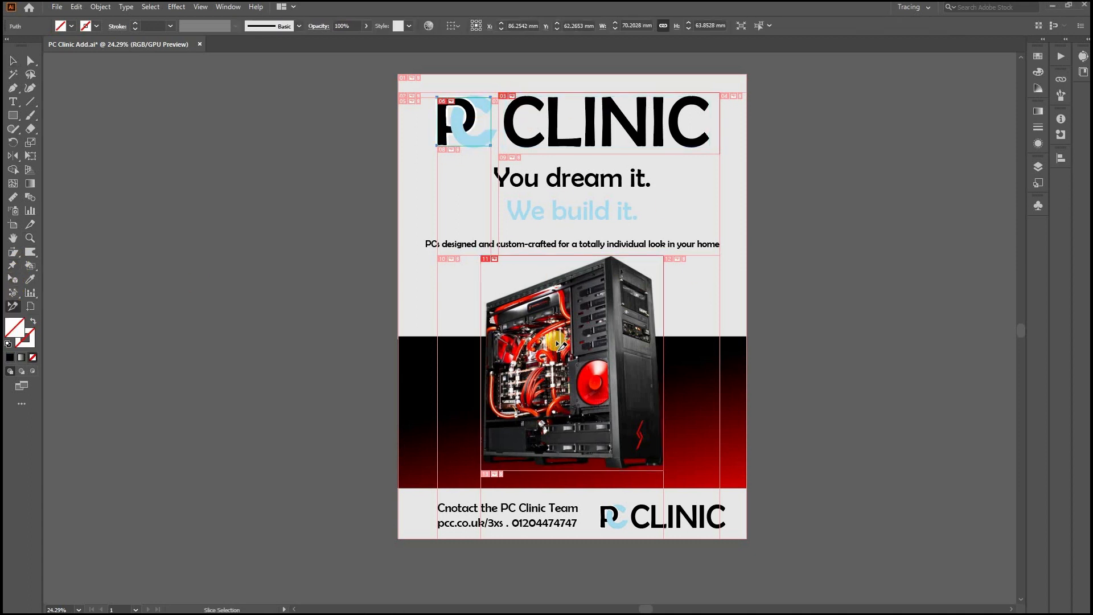
click(635, 125)
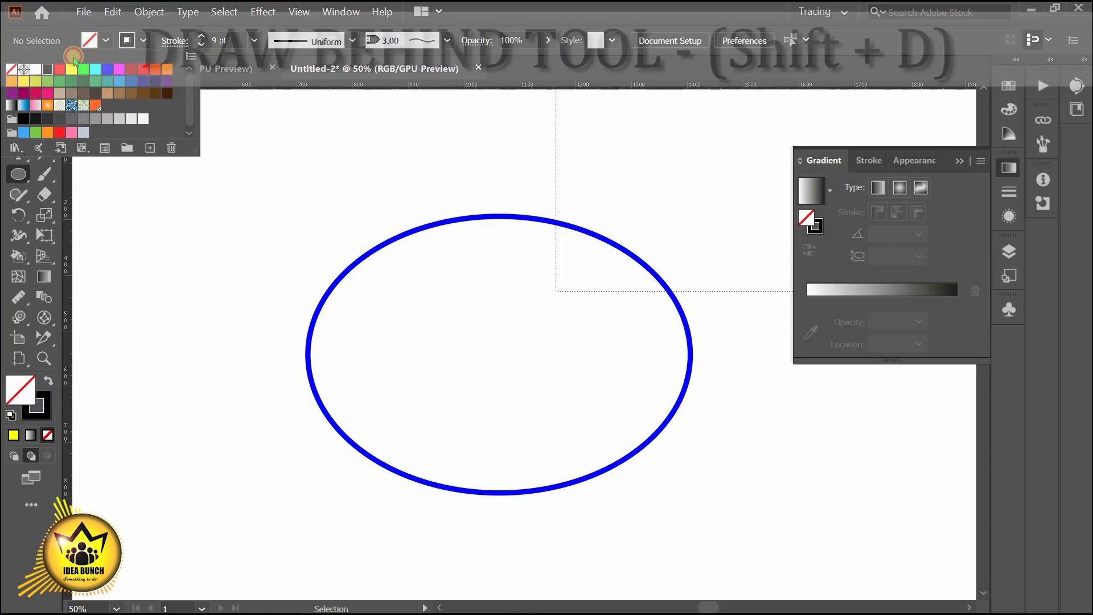
Step: Set the fill to yellow and, in Draw Behind mode, draw a small ellipse overlapping the blue ellipse's upper-left edge
click(71, 71)
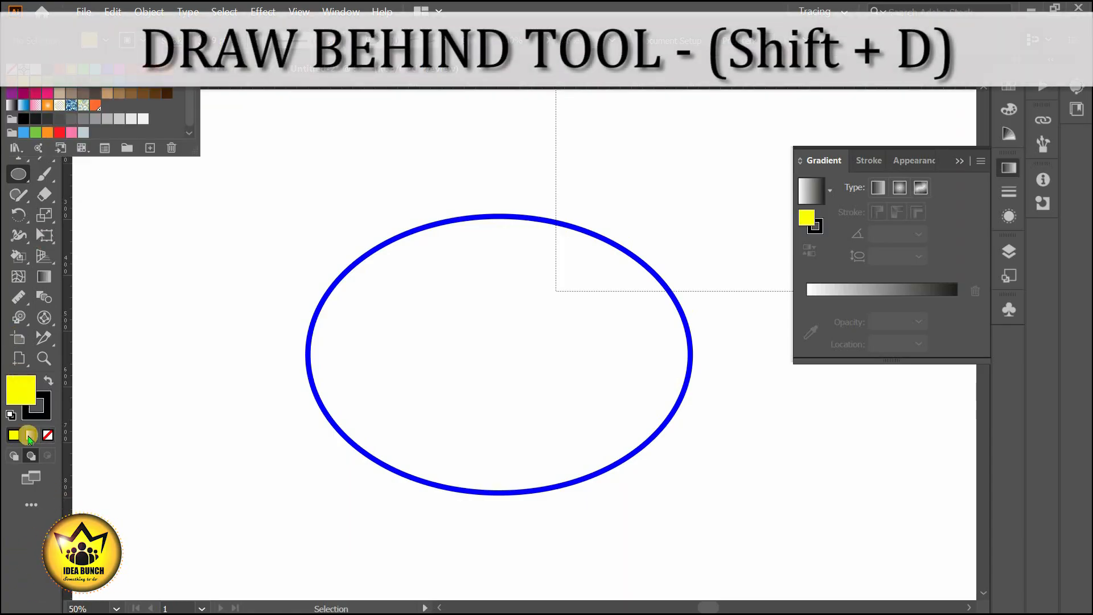
click(30, 459)
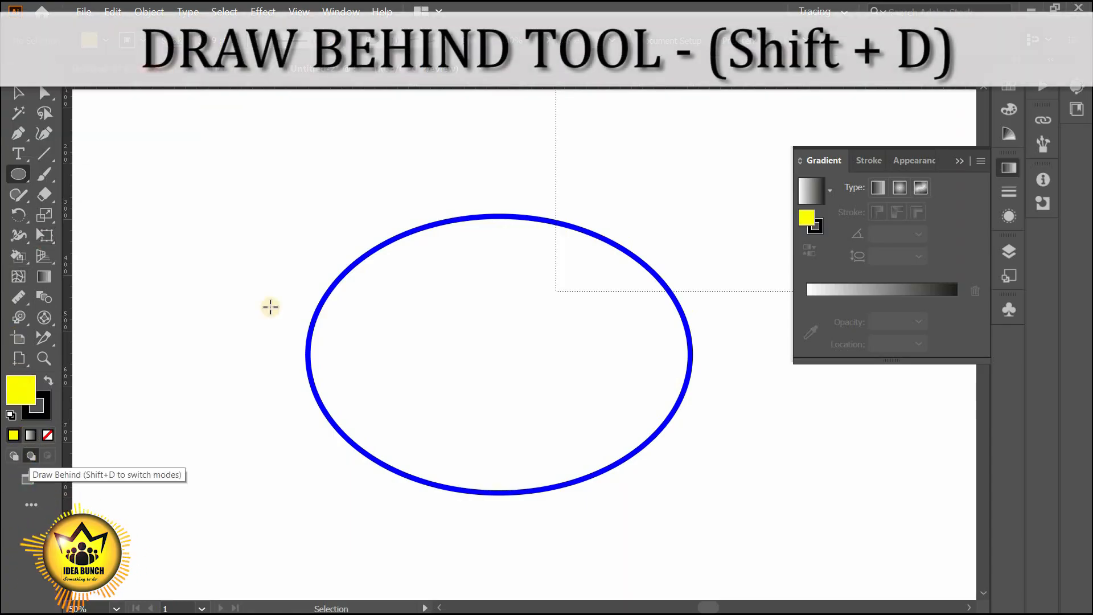
mouse_move(274, 220)
mouse_down()
mouse_move(332, 305)
mouse_move(425, 342)
mouse_up()
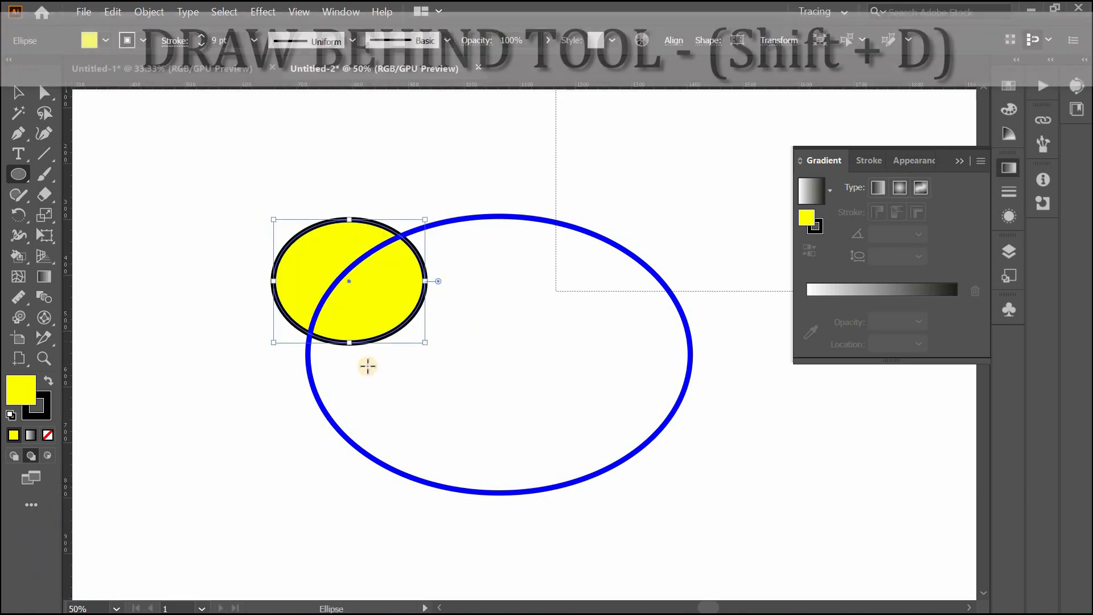
Step: In Draw Inside mode, draw four ellipses across the edges of the yellow ellipse to form curved ball seams
click(48, 455)
mouse_move(333, 152)
mouse_down()
mouse_move(351, 221)
mouse_move(433, 282)
mouse_up()
mouse_move(228, 202)
mouse_down()
mouse_move(269, 232)
mouse_move(320, 300)
mouse_up()
drag(468, 390, 352, 288)
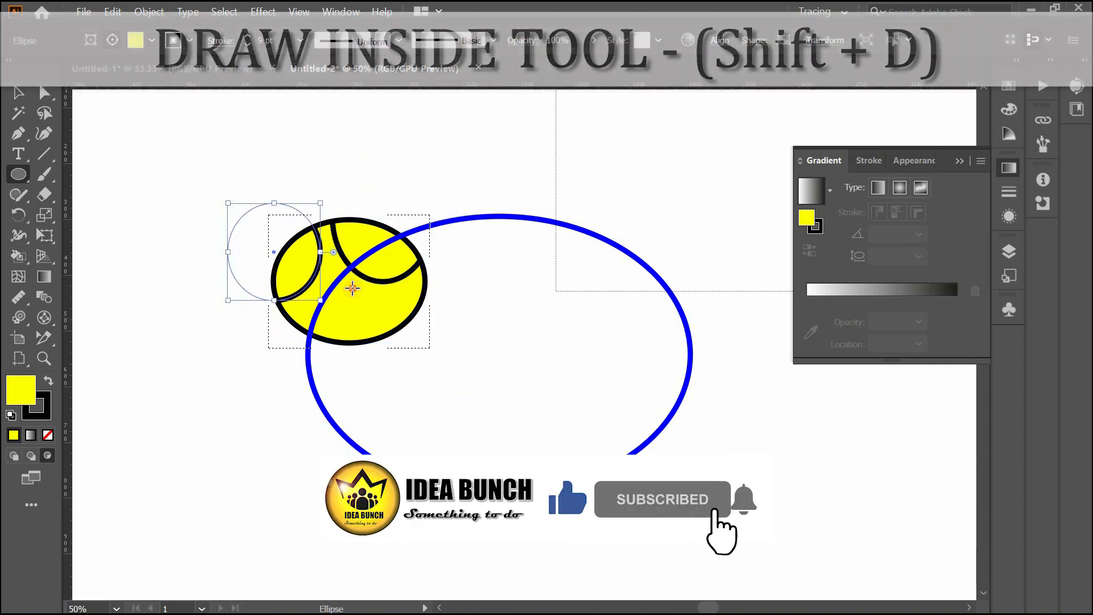
drag(213, 402, 355, 305)
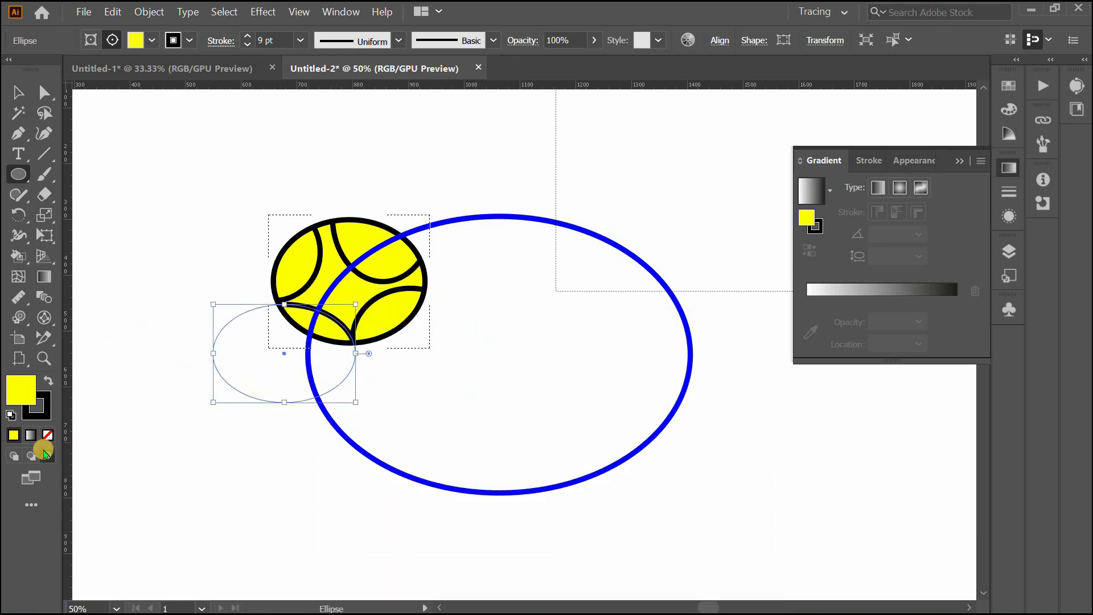
Step: Open the list of screen modes
click(57, 480)
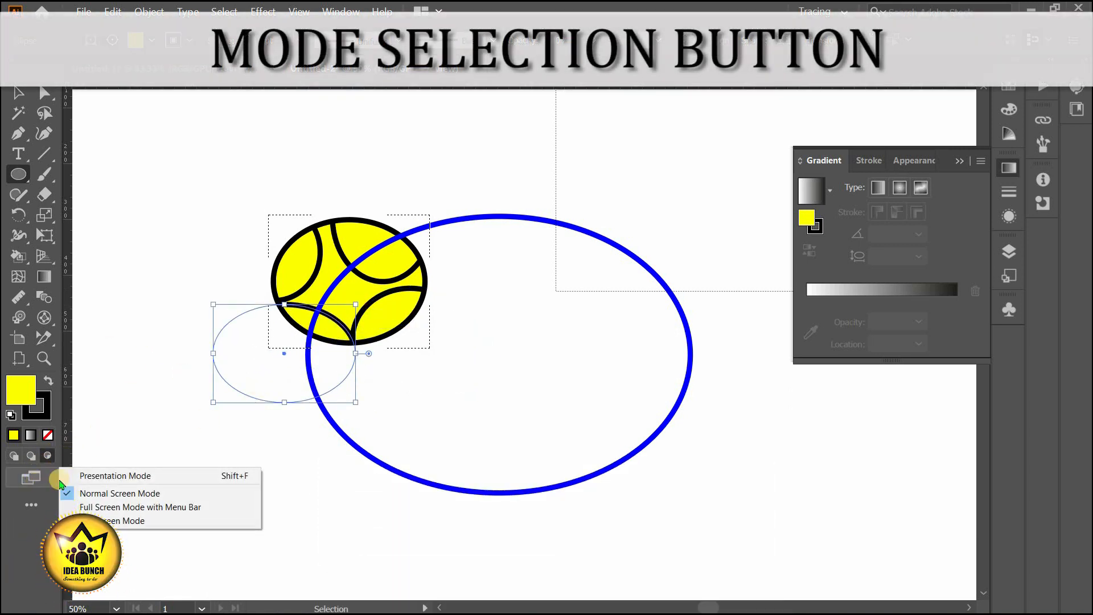